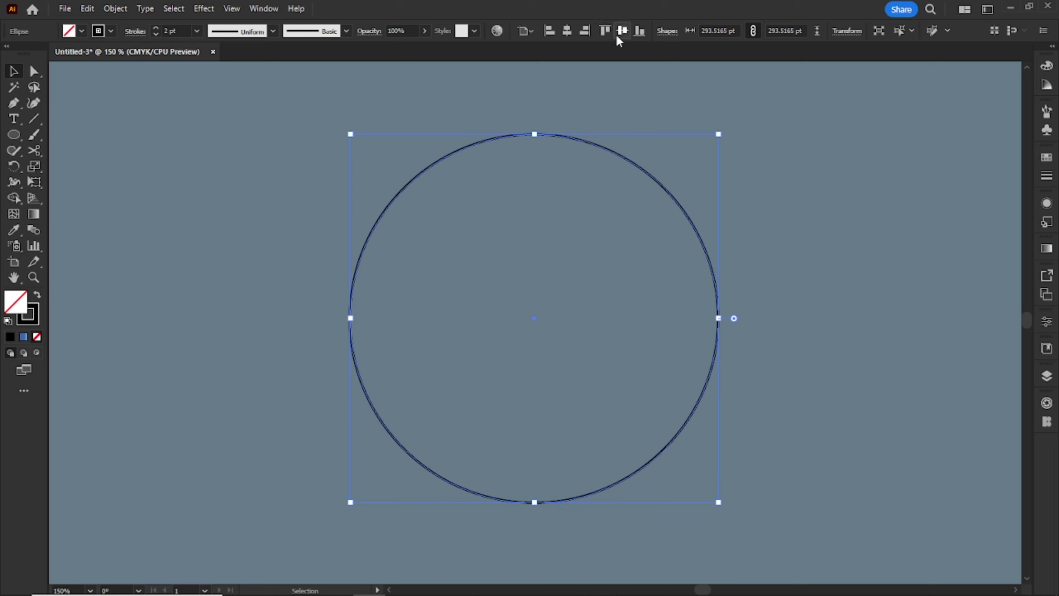
Step: Align the circle vertically to centre and enlarge it proportionally to about 319 pt across
left_click(618, 36)
left_click_drag(718, 138, 734, 122)
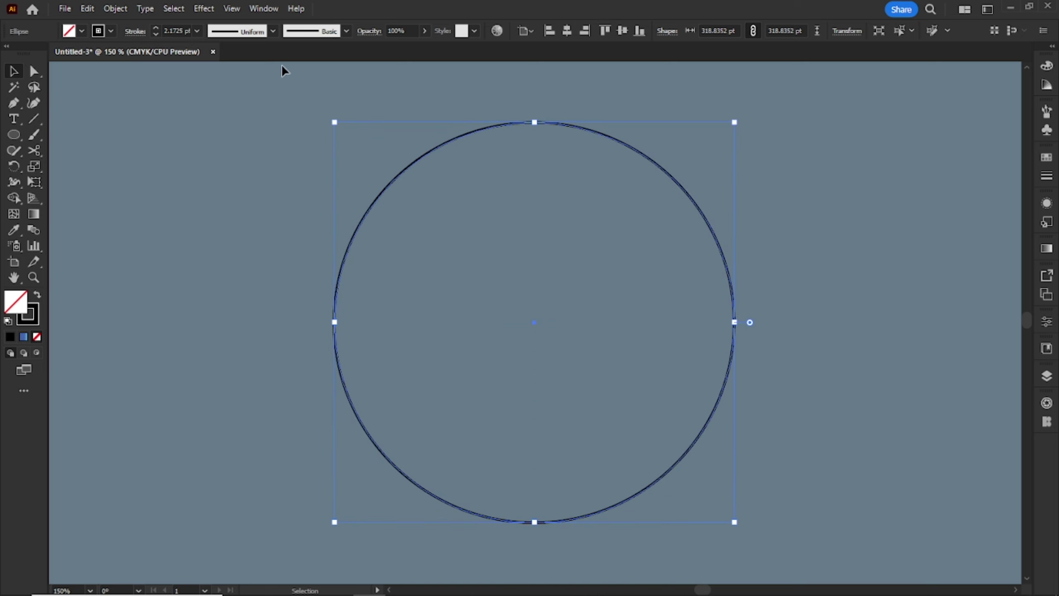
Step: Paste a copy of the circle in front and shrink it about its centre to about 167 pt across
left_click(94, 9)
left_click(108, 71)
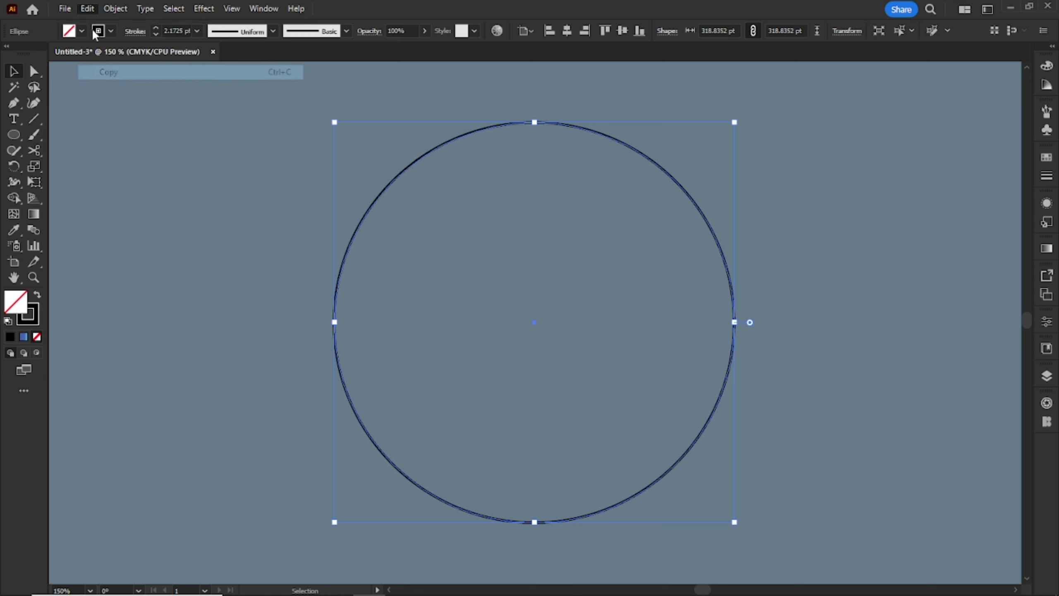
left_click(86, 10)
left_click(112, 99)
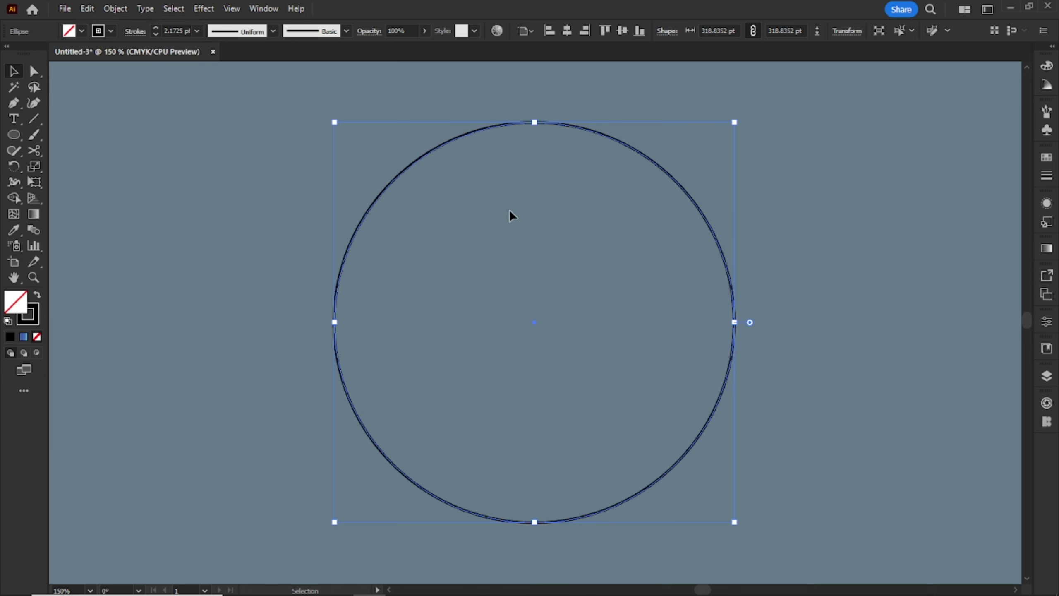
mouse_move(737, 119)
left_mouse_down()
mouse_move(621, 204)
mouse_move(622, 231)
mouse_move(638, 211)
left_mouse_up()
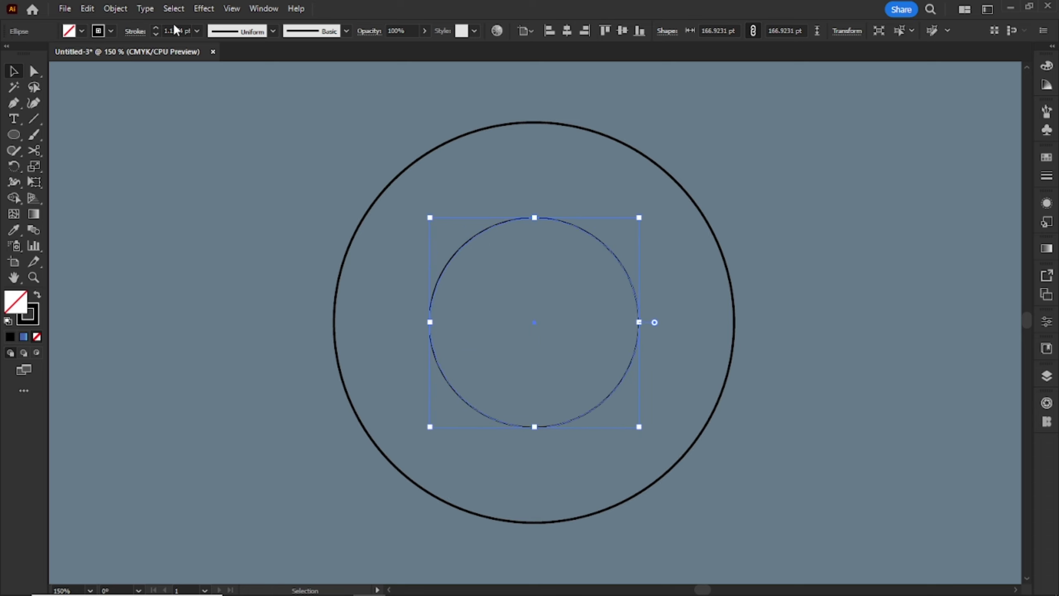
Step: Paste a copy of the small circle in front and enlarge it diagonally to about 285 pt across
left_click(88, 9)
left_click(108, 71)
left_click(88, 8)
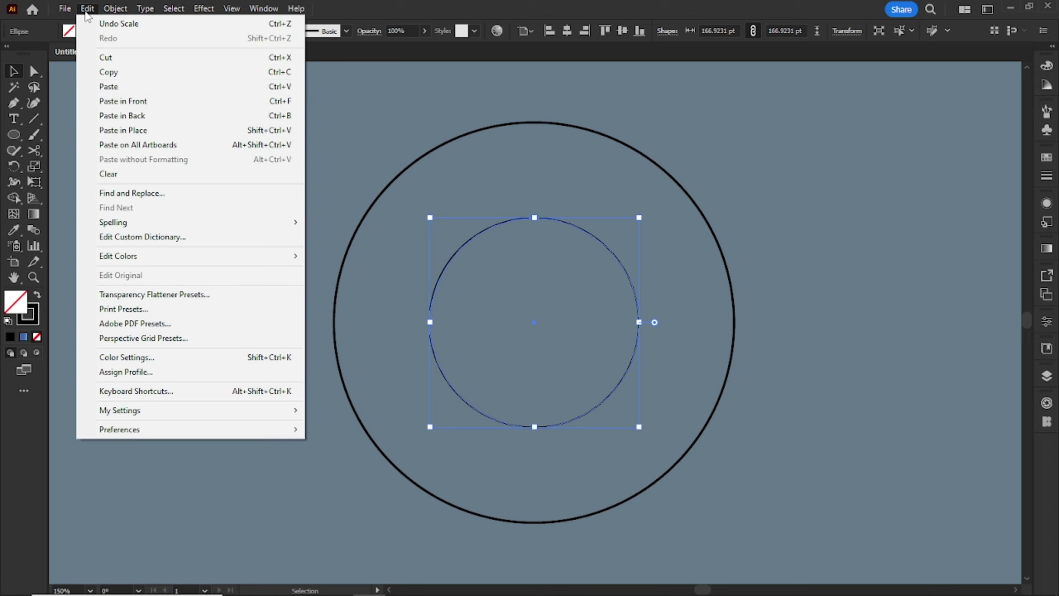
left_click(123, 101)
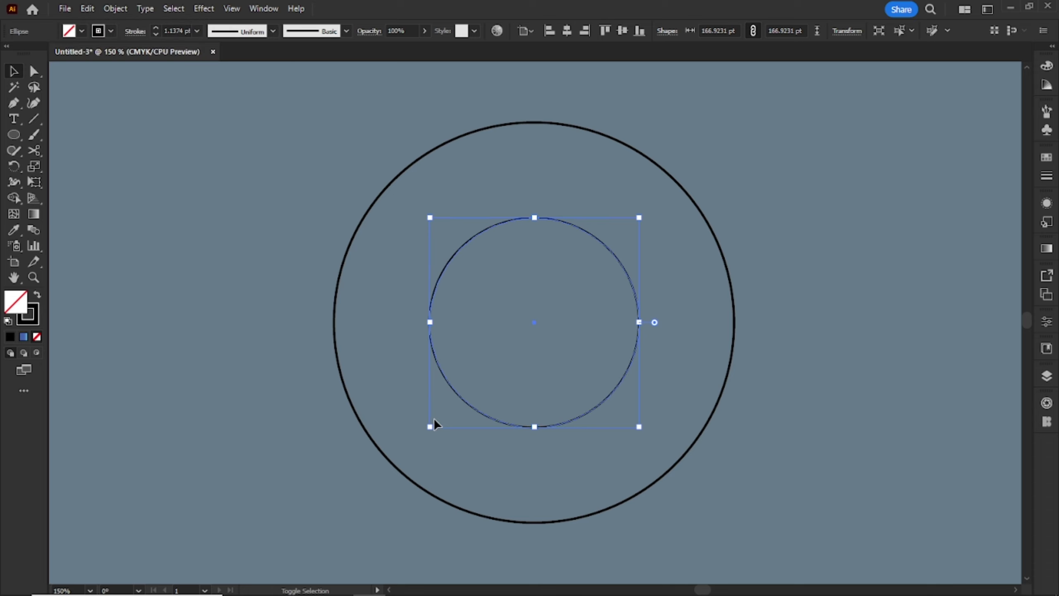
left_click_drag(431, 427, 240, 554)
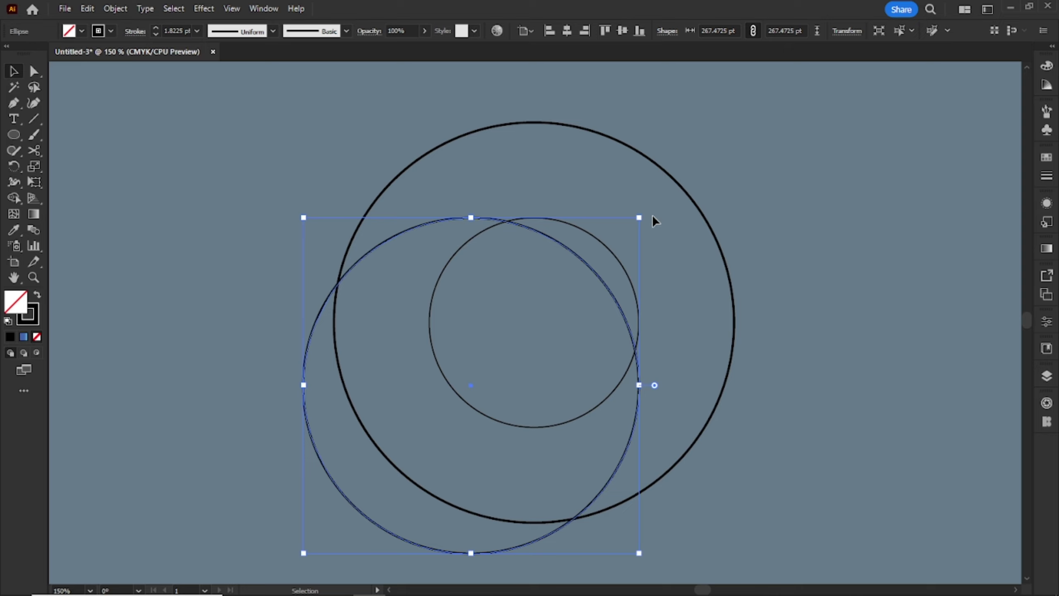
left_click_drag(638, 217, 660, 194)
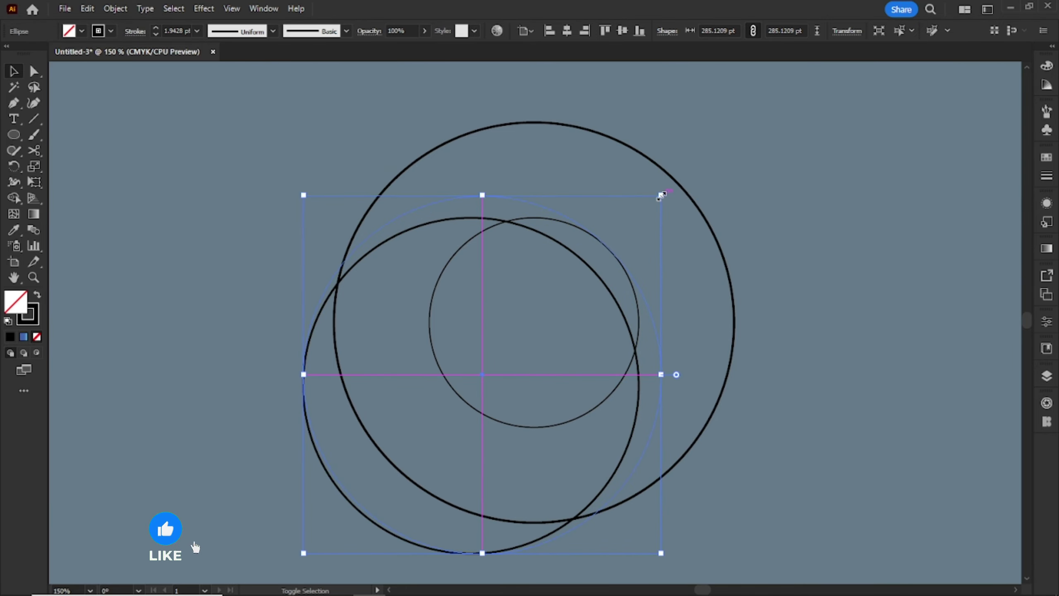
Step: Set the offset circle's stroke to 1 pt and fine-tune its size to about 284.5 pt so its edge touches the small circle
scroll(647, 229, "up", 5, "alt")
left_click_drag(705, 89, 703, 92)
left_click(155, 34)
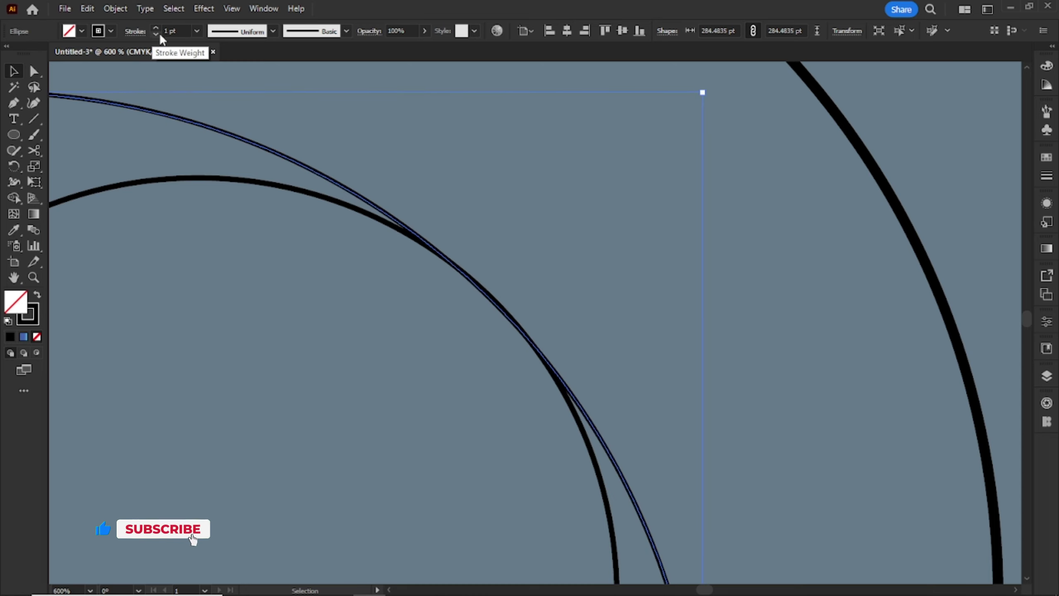
mouse_move(701, 85)
left_mouse_down()
mouse_move(711, 85)
mouse_move(705, 98)
left_mouse_up()
scroll(498, 291, "up", 4)
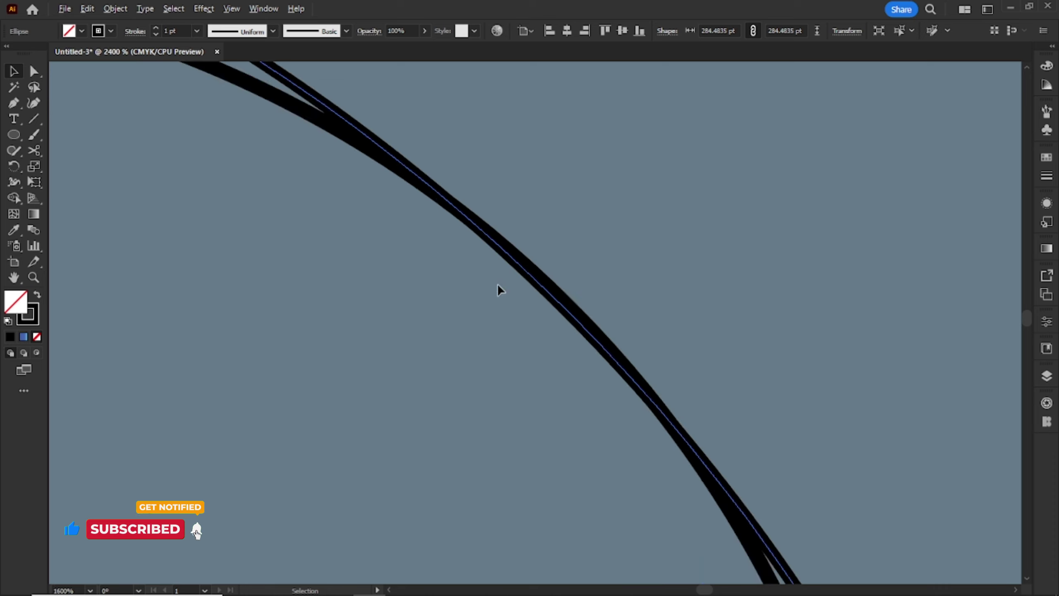
left_click_drag(541, 264, 547, 265)
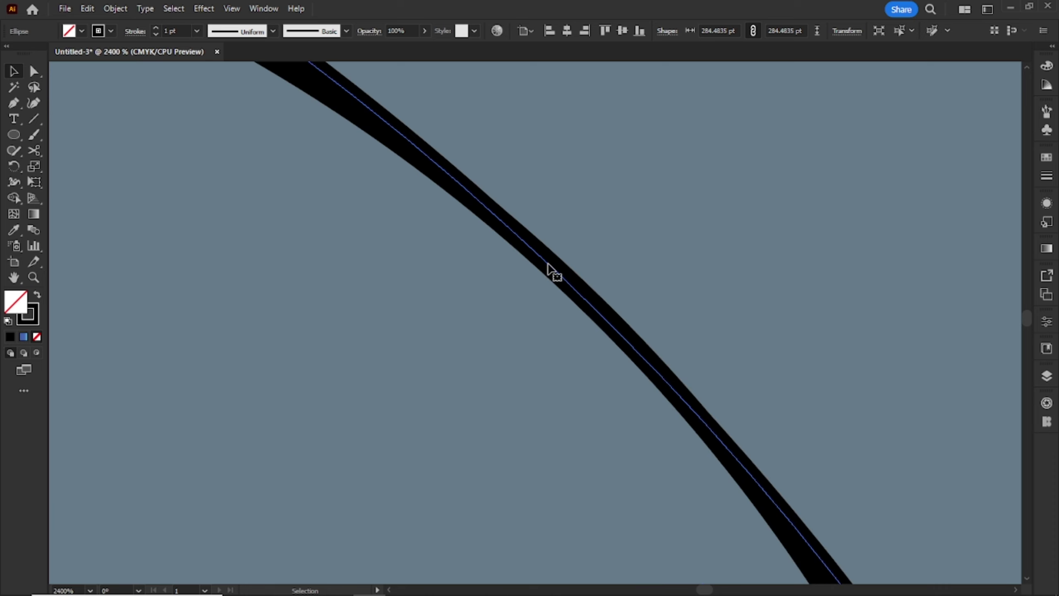
key("ctrl+0")
left_click(610, 222)
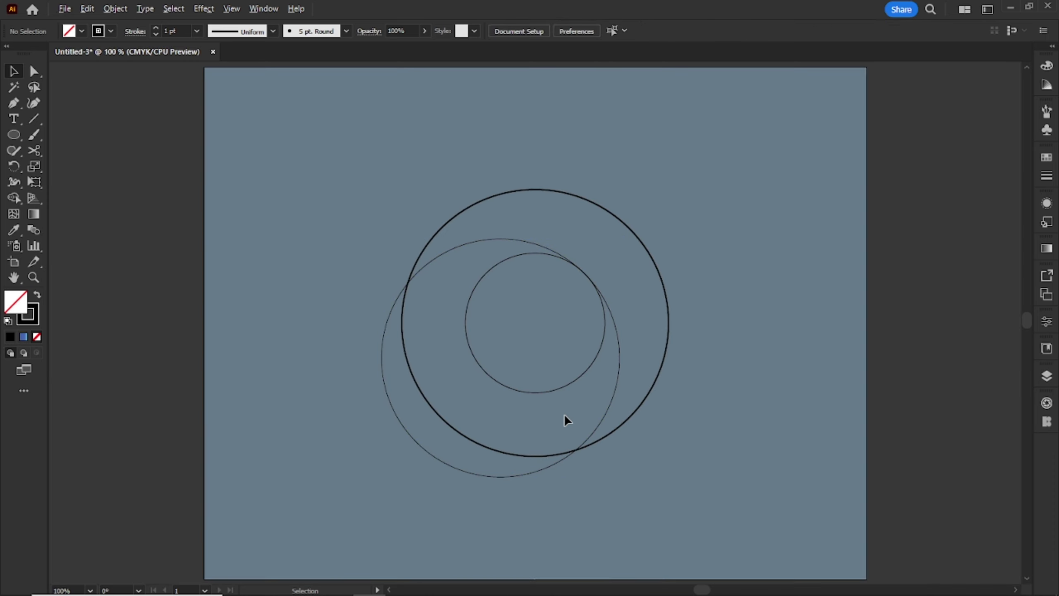
Step: Set the stroke of the largest circle to 1 pt
scroll(567, 410, "up", 1)
left_click(429, 102)
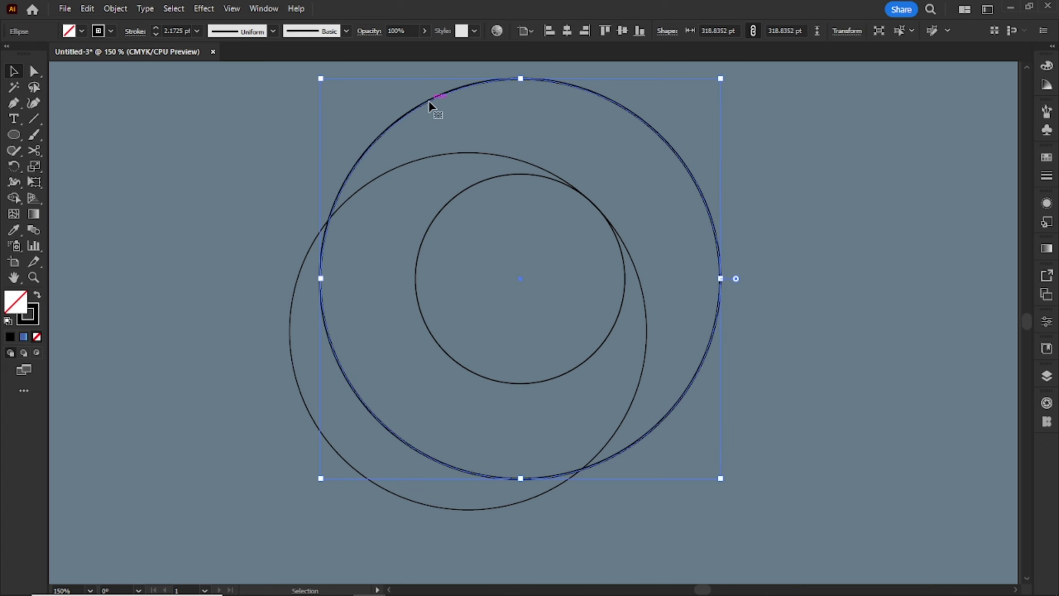
left_click(156, 35)
left_click(187, 158)
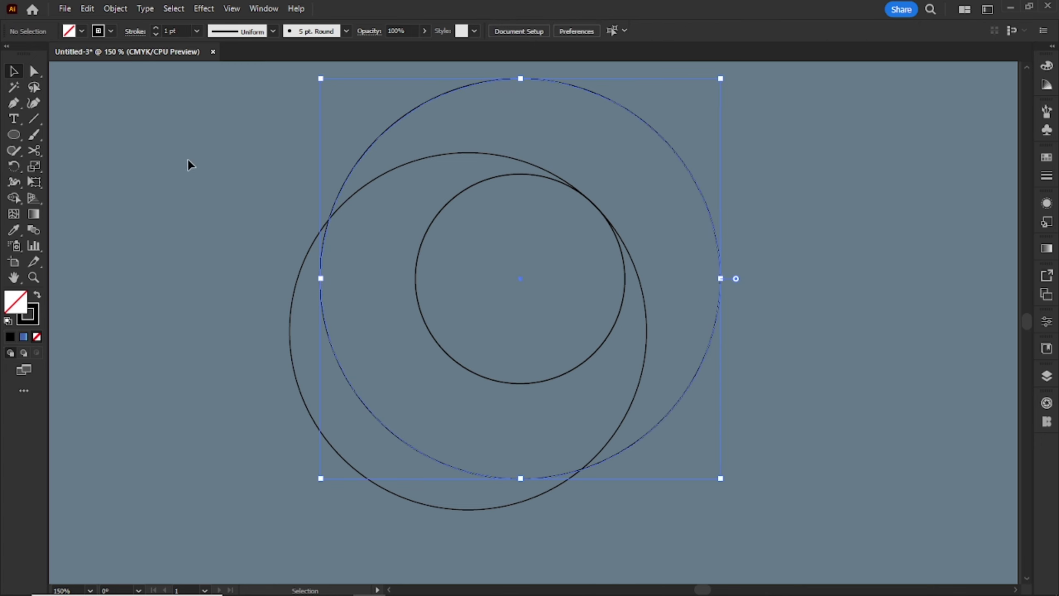
Step: Paste another copy of the small circle in front and enlarge it diagonally to about 260 pt across
scroll(412, 277, "up", 1)
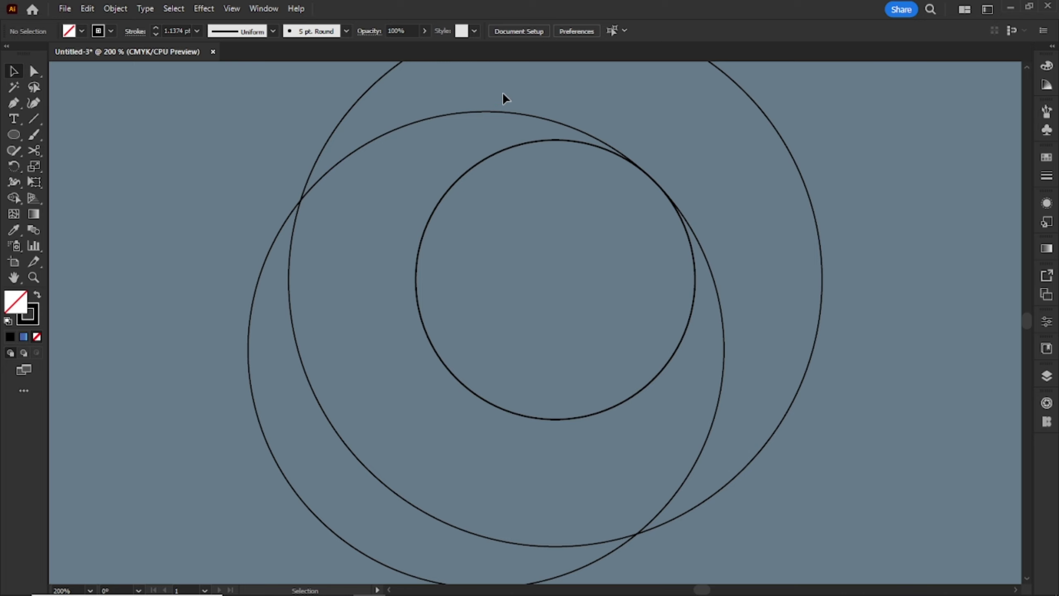
left_click(502, 146)
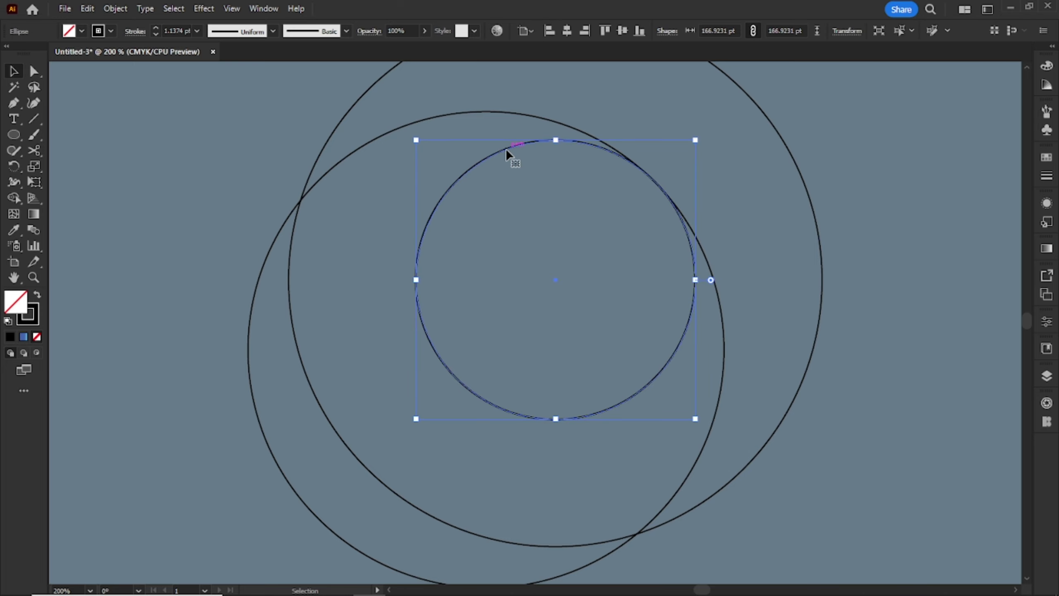
left_click(86, 9)
left_click(104, 71)
left_click(89, 10)
left_click(113, 101)
left_click_drag(416, 418, 285, 573)
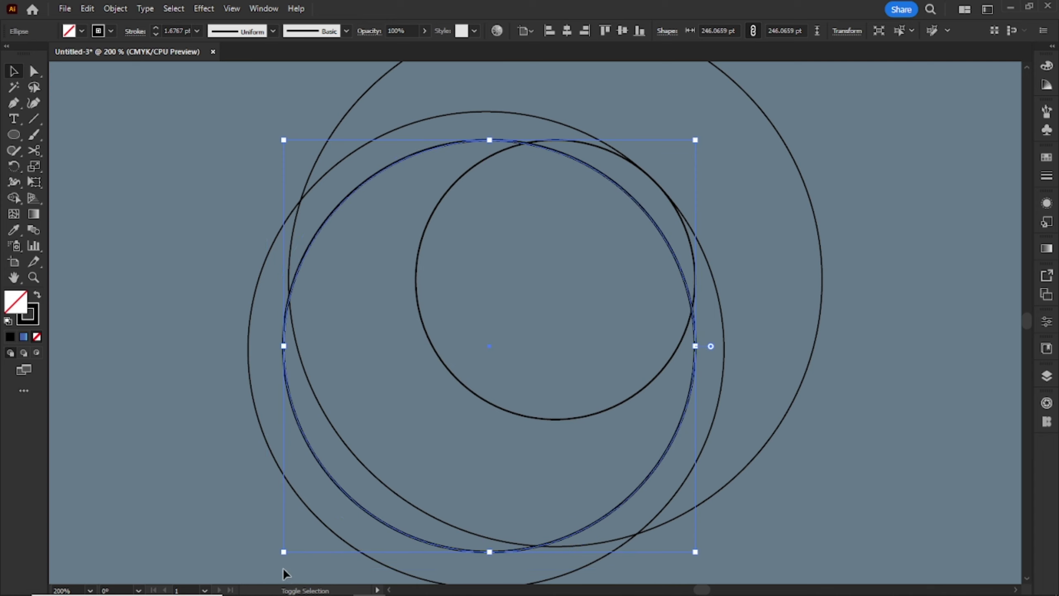
left_click_drag(694, 141, 719, 115)
Step: Set the new circle's stroke to 1 pt and adjust its size to about 260.1 pt, tangent to the small circle
scroll(722, 132, "up", 4)
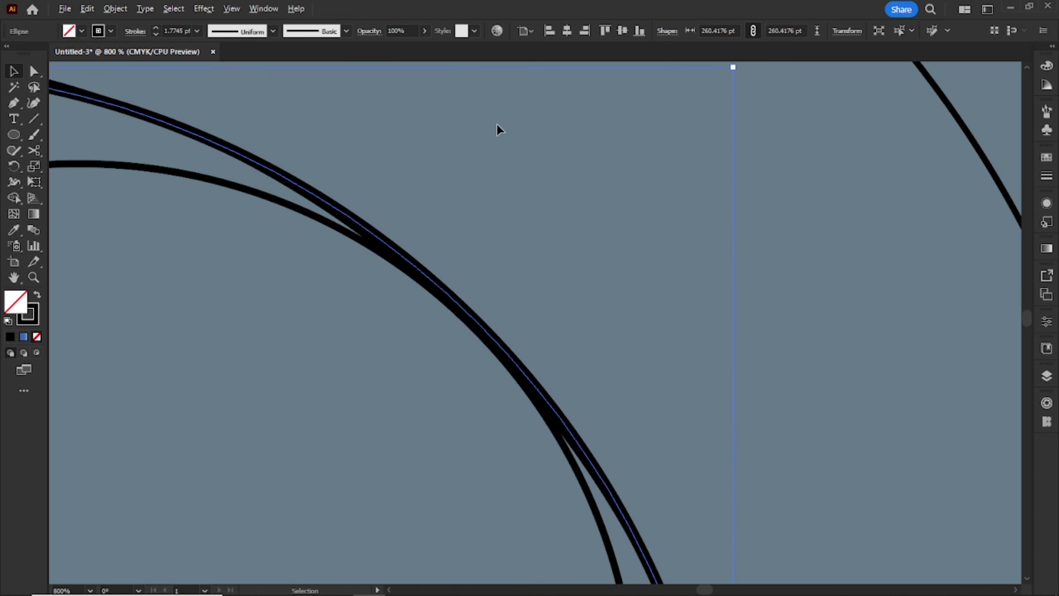
left_click(198, 34)
left_click(213, 85)
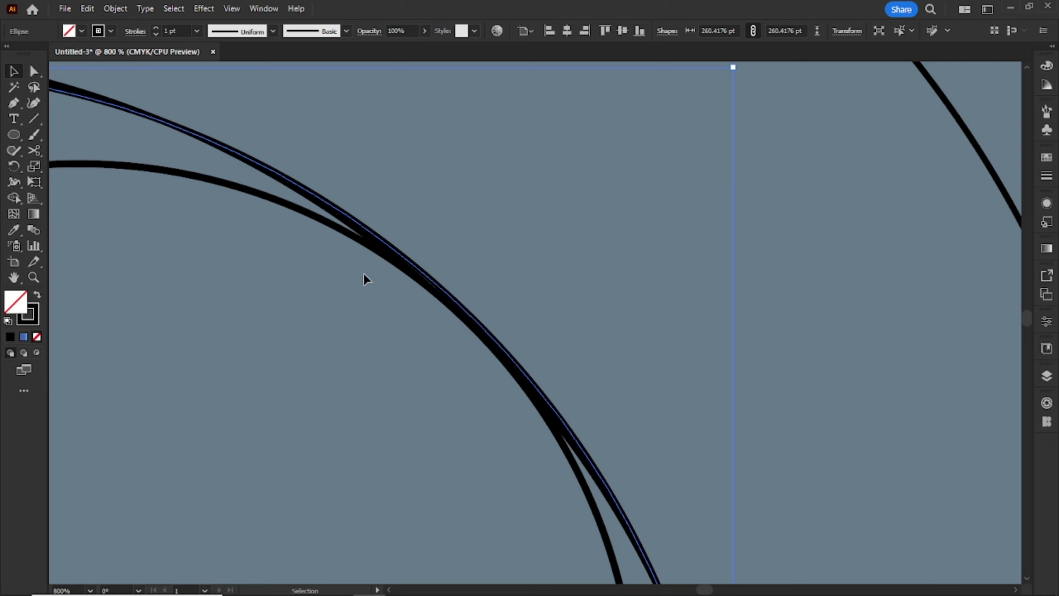
left_click_drag(732, 67, 729, 78)
scroll(577, 269, "down", 4)
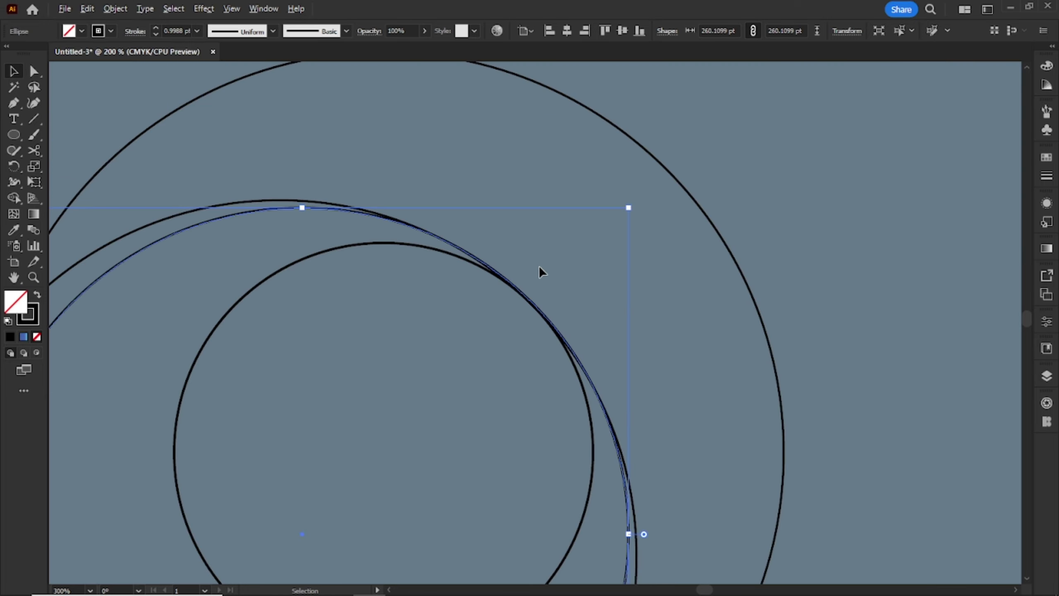
Step: Enlarge the inner offset circle toward the lower left to about 266 pt, keeping its upper-right corner fixed
scroll(329, 397, "down", 3)
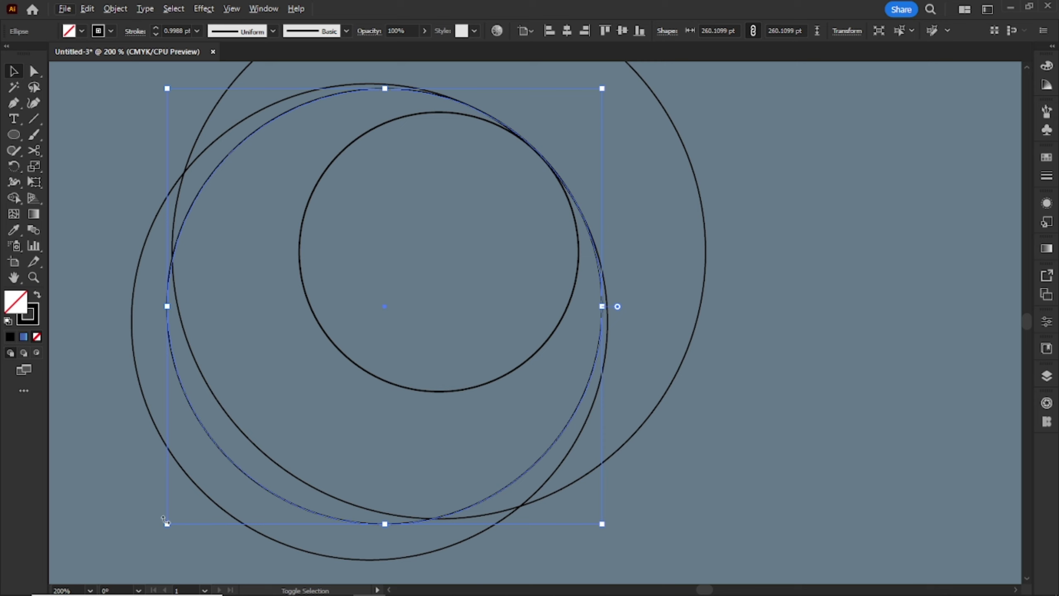
left_click_drag(164, 519, 131, 559)
left_click(202, 486)
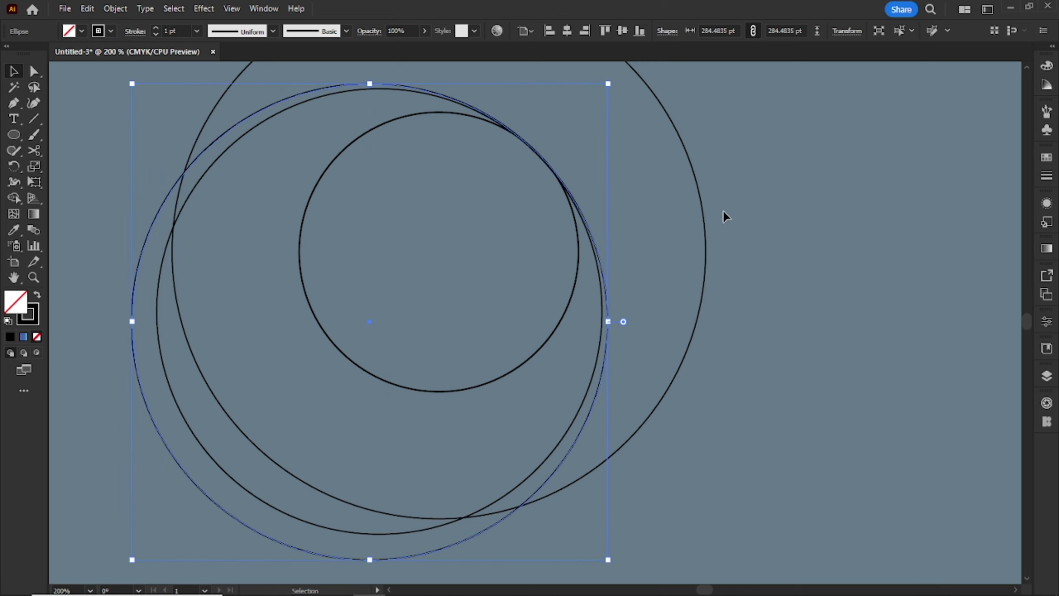
left_click(723, 211)
scroll(435, 365, "up", 1)
scroll(436, 365, "down", 1)
key("ctrl+0")
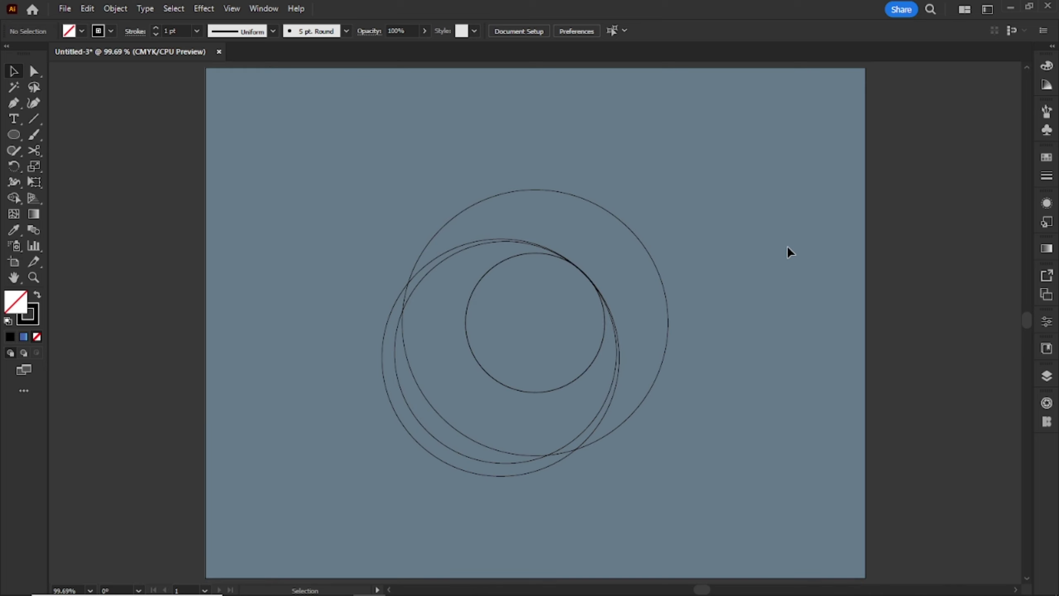
Step: Select all four circles and group them
scroll(494, 476, "up", 1)
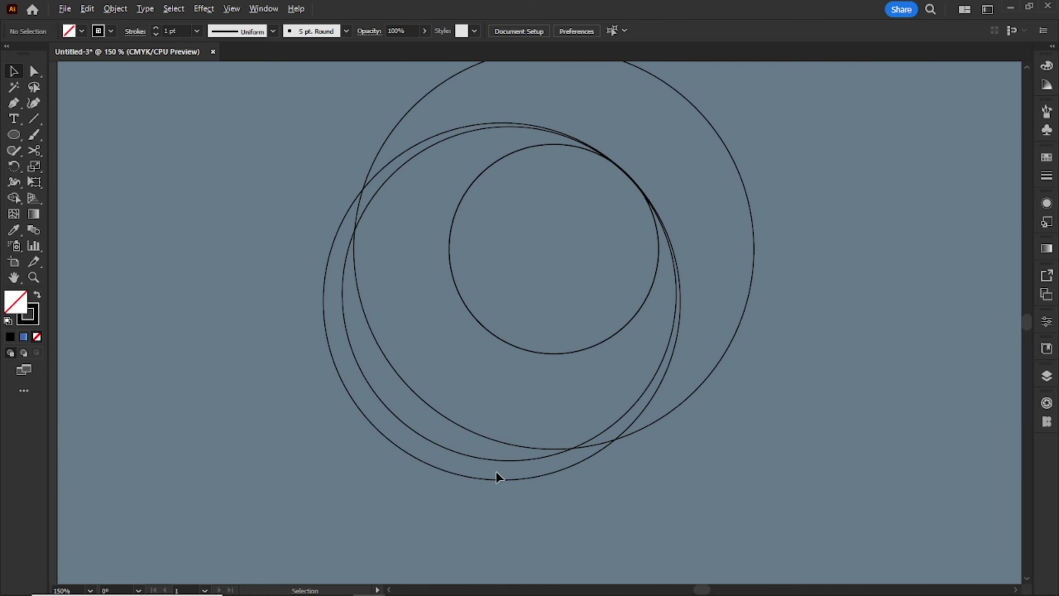
scroll(584, 313, "up", 2)
double_click(451, 280)
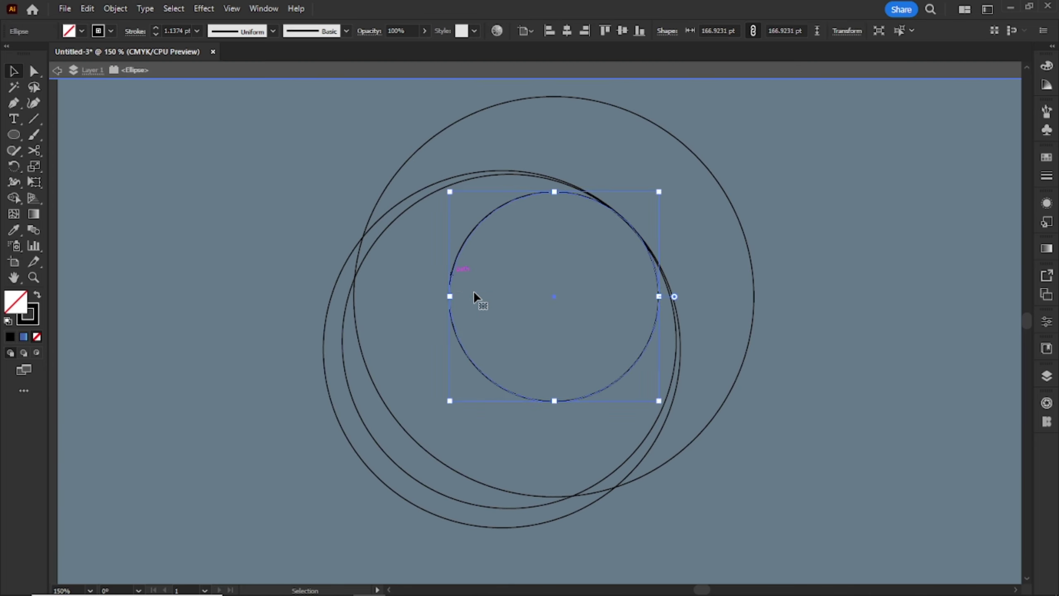
double_click(542, 324)
key("ctrl+a")
scroll(363, 435, "up", 1)
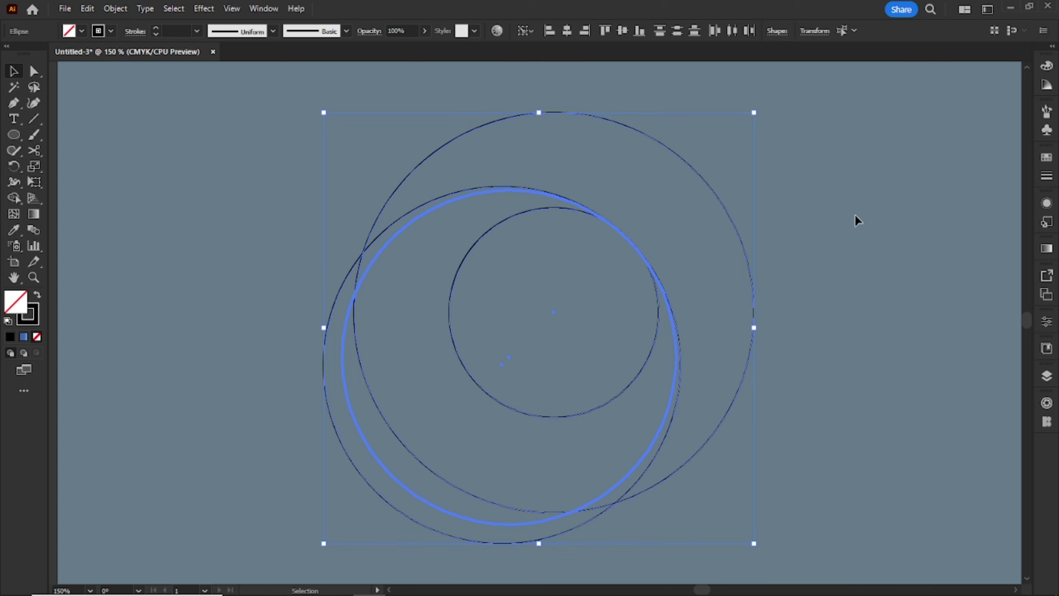
left_click_drag(858, 151, 202, 496)
right_click(475, 239)
left_click(508, 402)
left_click(822, 233)
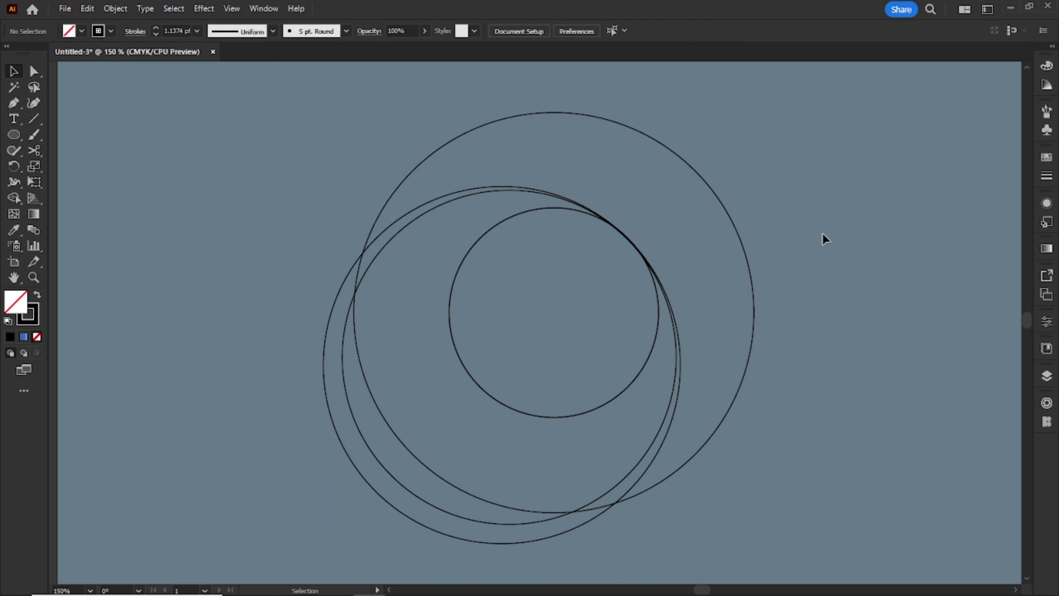
Step: Show the rulers and place a horizontal guide at the top anchor of the smallest circle
left_click(232, 8)
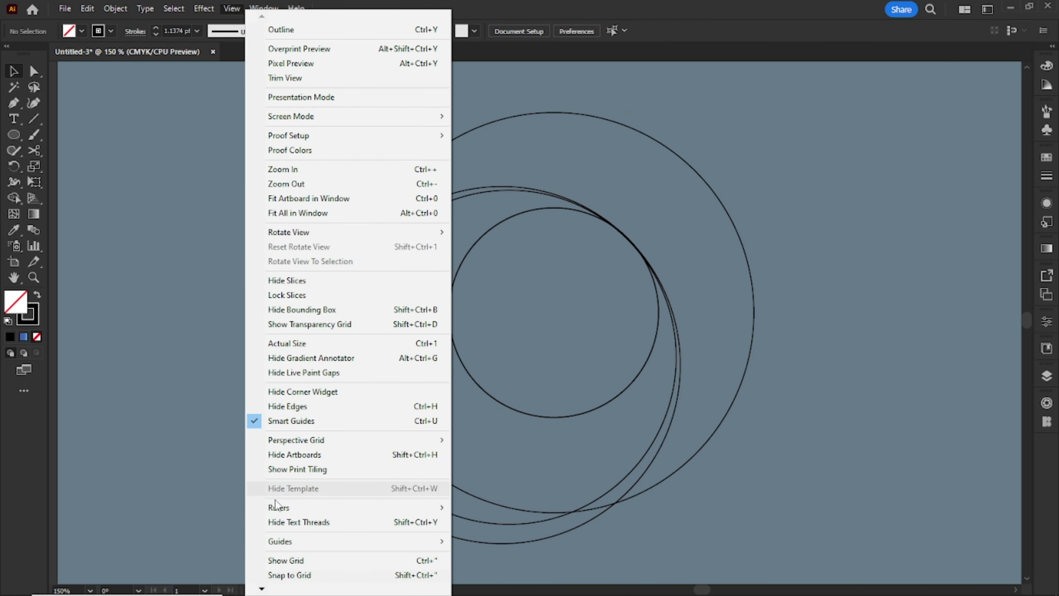
mouse_move(287, 507)
left_click(483, 507)
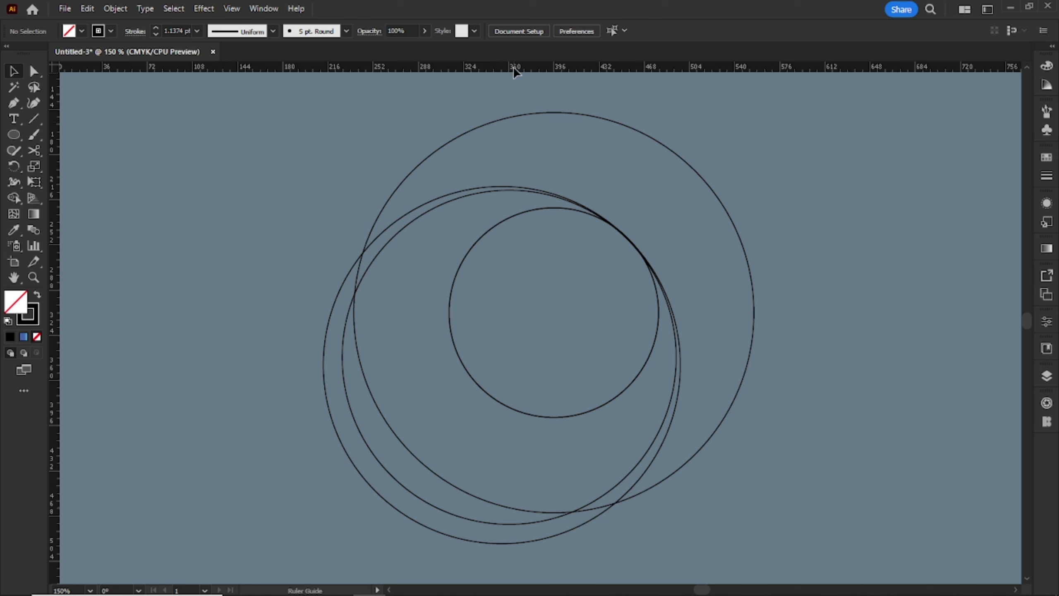
left_click_drag(513, 66, 554, 208)
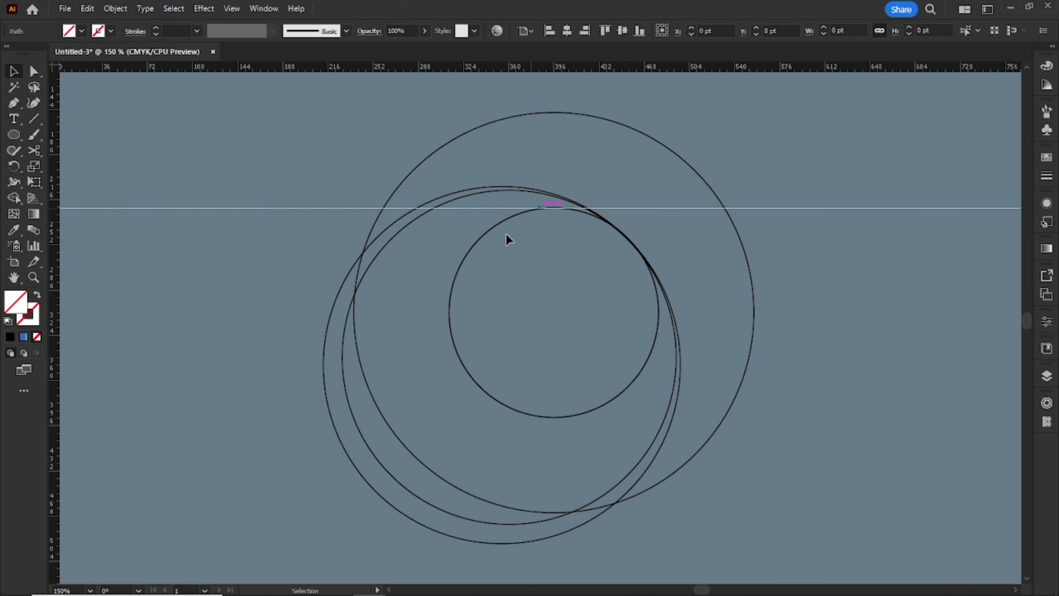
Step: Ungroup the four circles
left_click(500, 401)
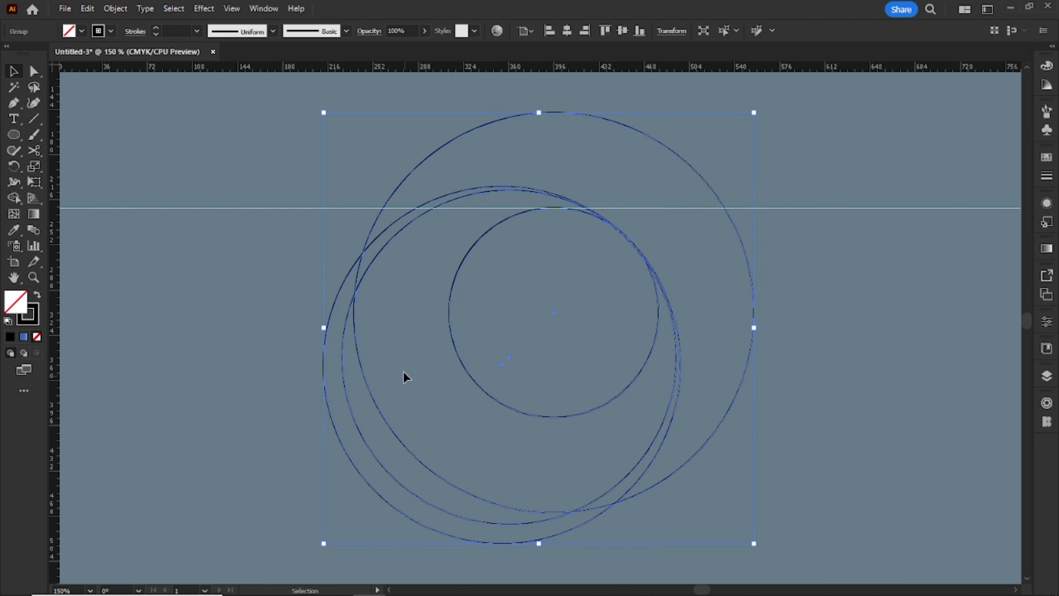
left_click(411, 362)
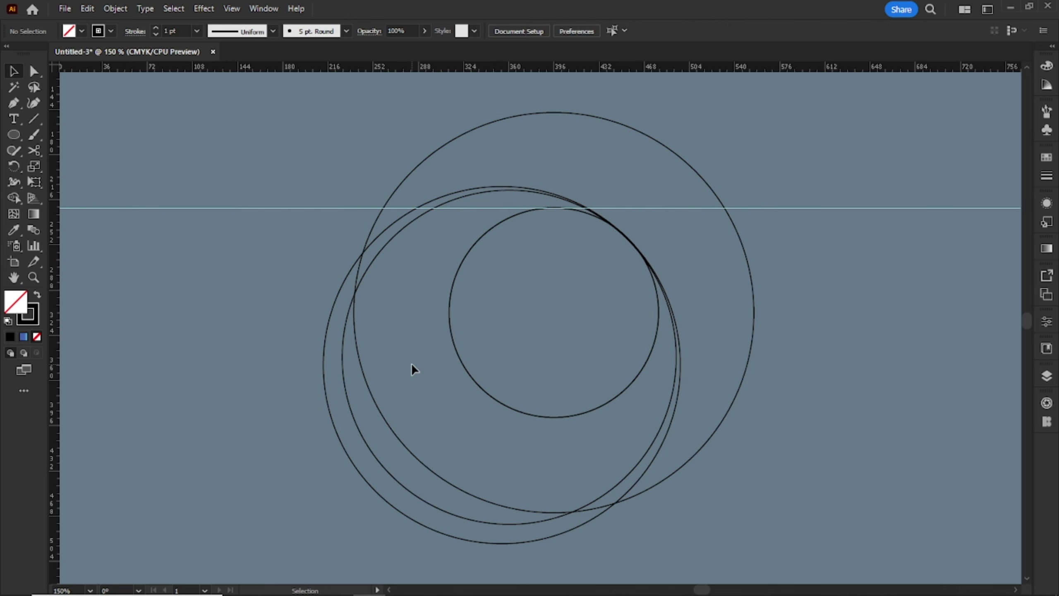
right_click(451, 201)
left_click(479, 393)
left_click(417, 331)
Step: Shrink the inner offset circle to about 252 pt so its top meets the horizontal guide
left_click(478, 192)
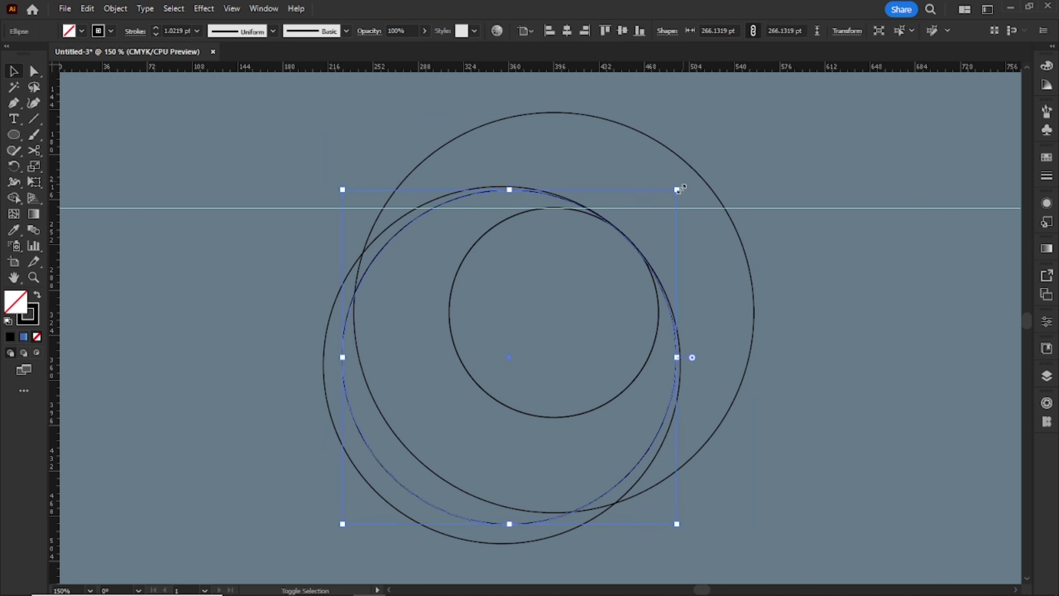
left_click_drag(676, 190, 655, 212)
scroll(500, 201, "up", 3)
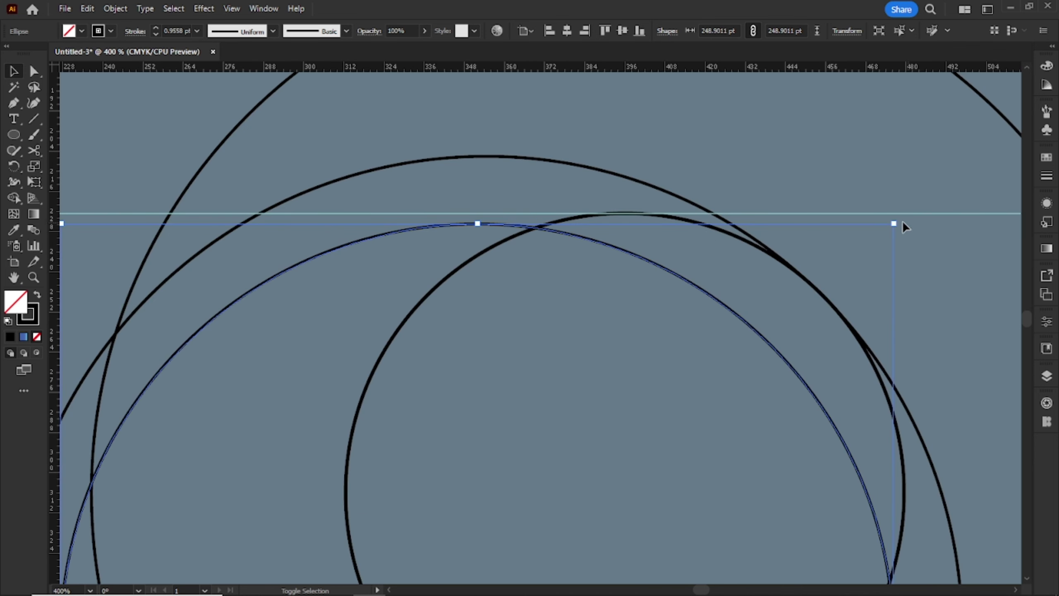
left_click_drag(900, 220, 905, 210)
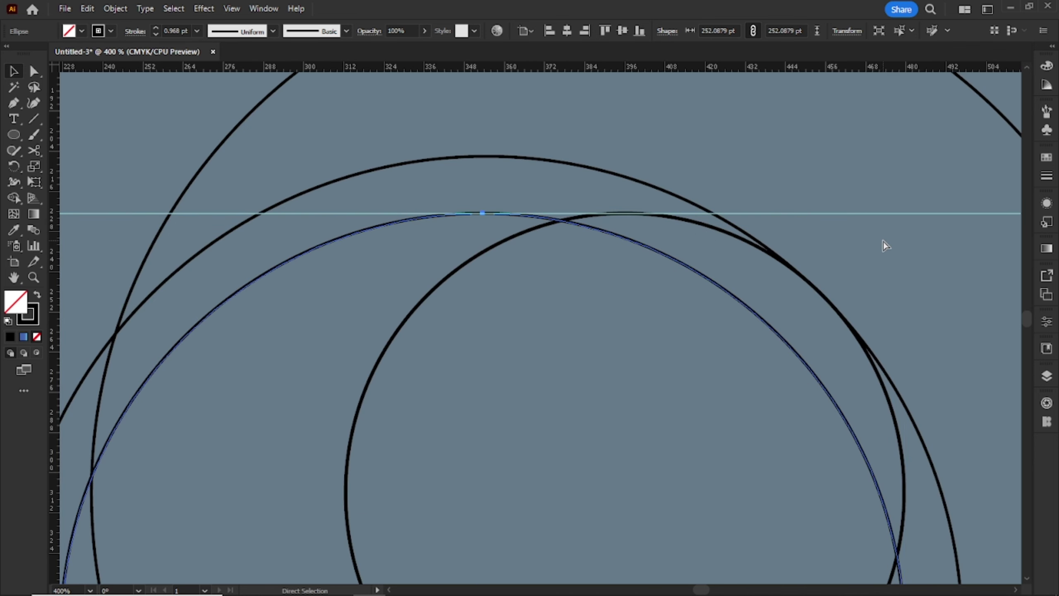
Step: Place a horizontal guide at the bottom of the largest circle, Y about 465 pt, and a vertical guide at its left edge, X about 237 pt
key("ctrl+0")
left_click(825, 279)
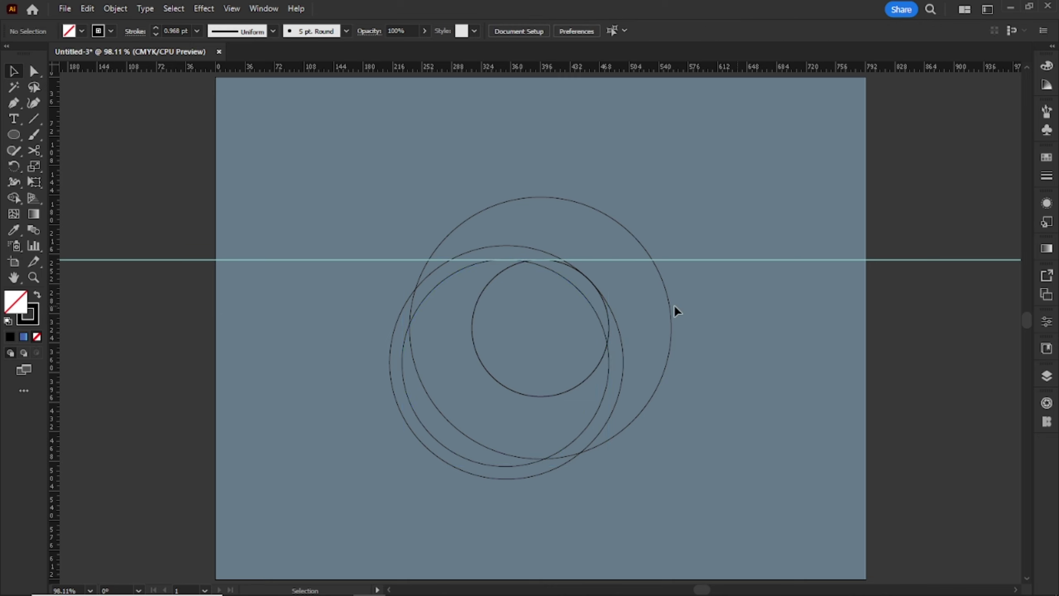
scroll(579, 331, "up", 3)
left_click_drag(359, 376, 208, 458)
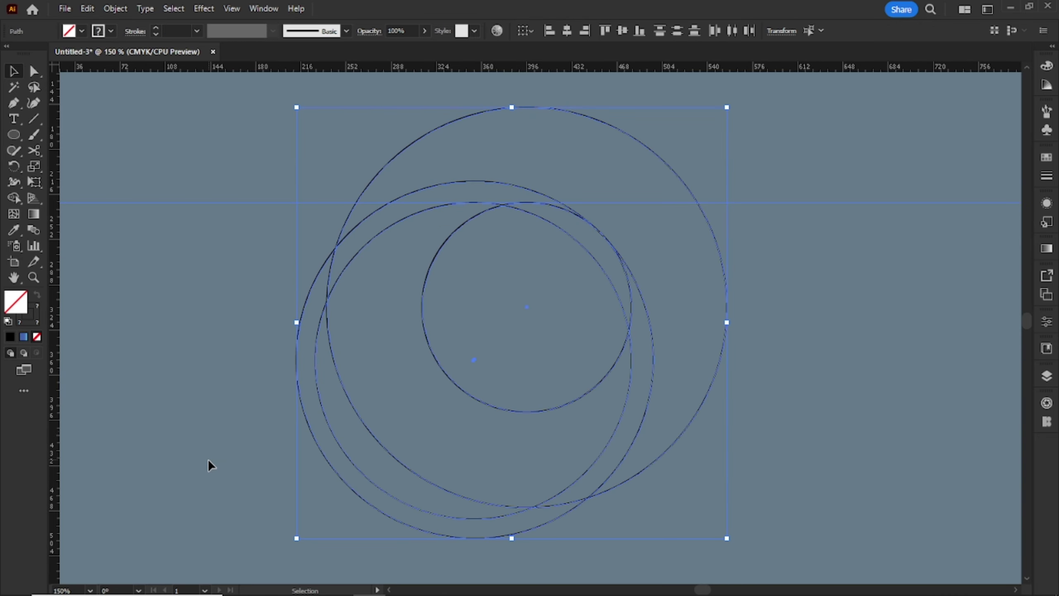
left_click(208, 459)
left_click(312, 202)
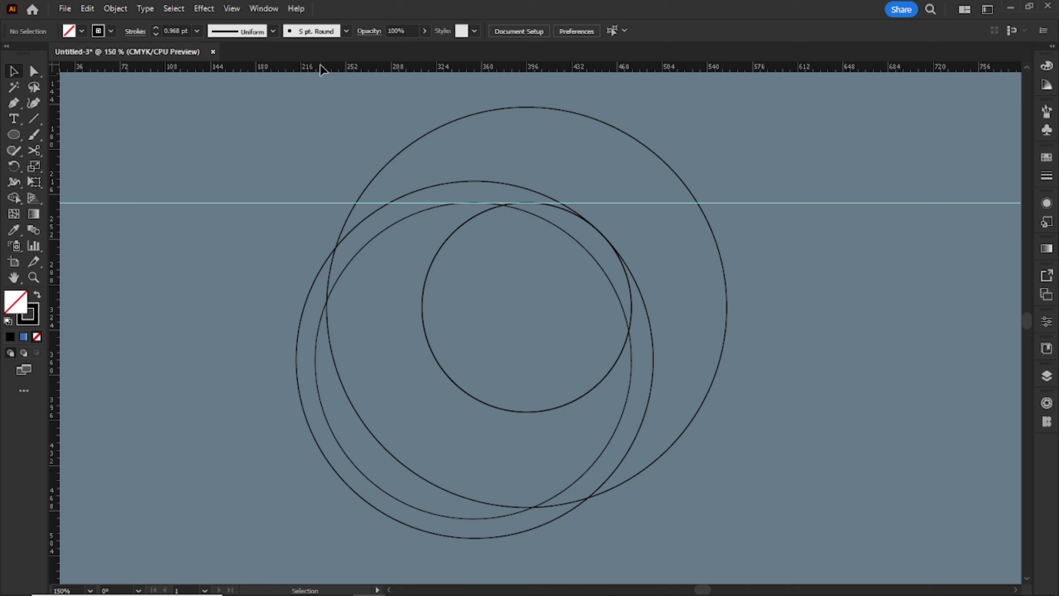
left_click_drag(521, 515, 527, 507)
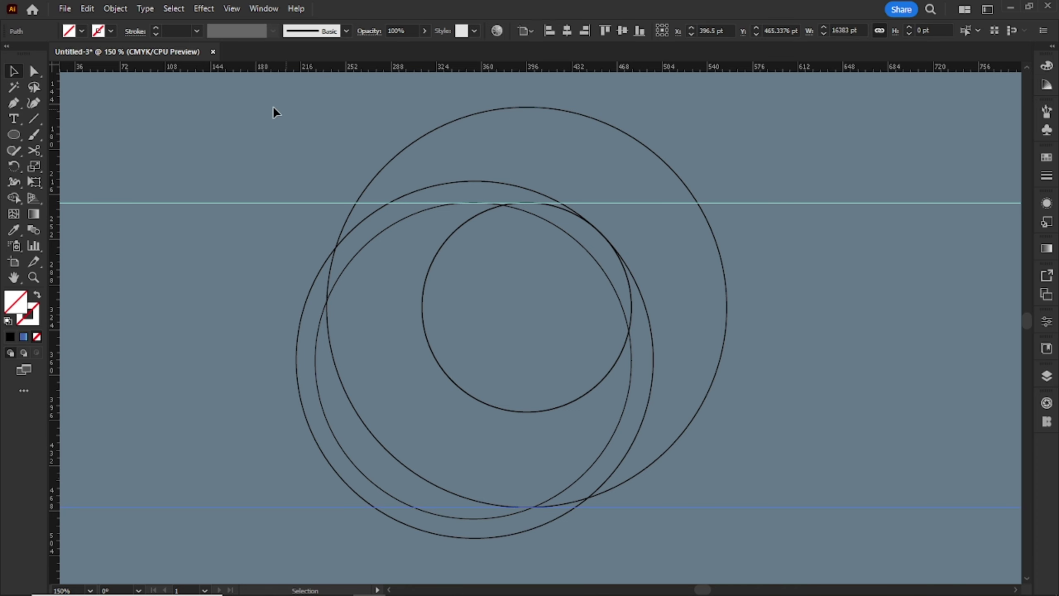
left_click_drag(335, 208, 327, 301)
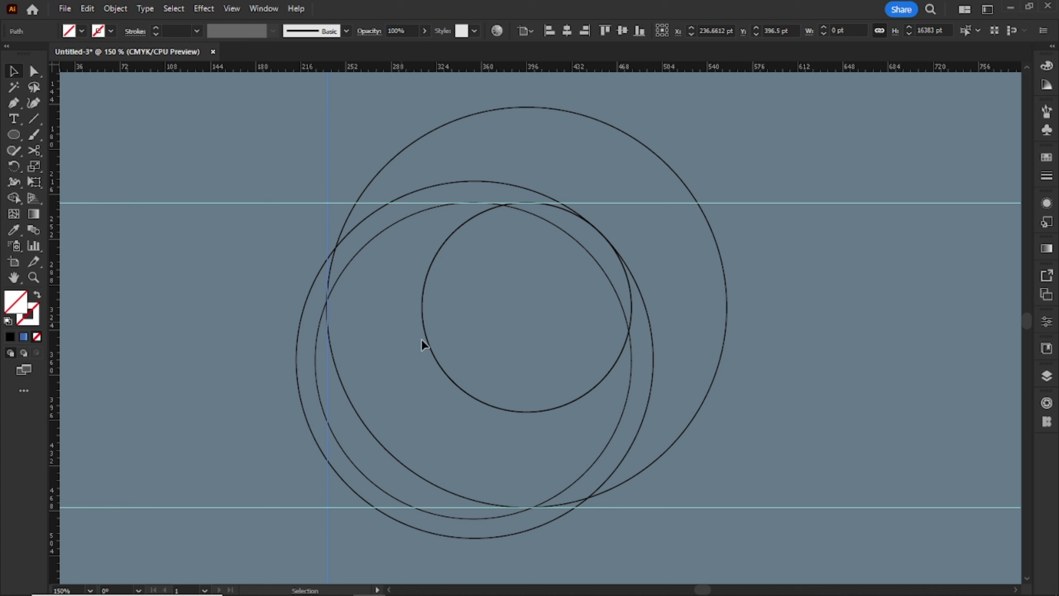
Step: Enlarge the smallest circle proportionally to about 189 pt so its upper-right edge touches the outer offset circle
left_click(432, 350)
left_click_drag(423, 412, 386, 449)
scroll(588, 359, "up", 1)
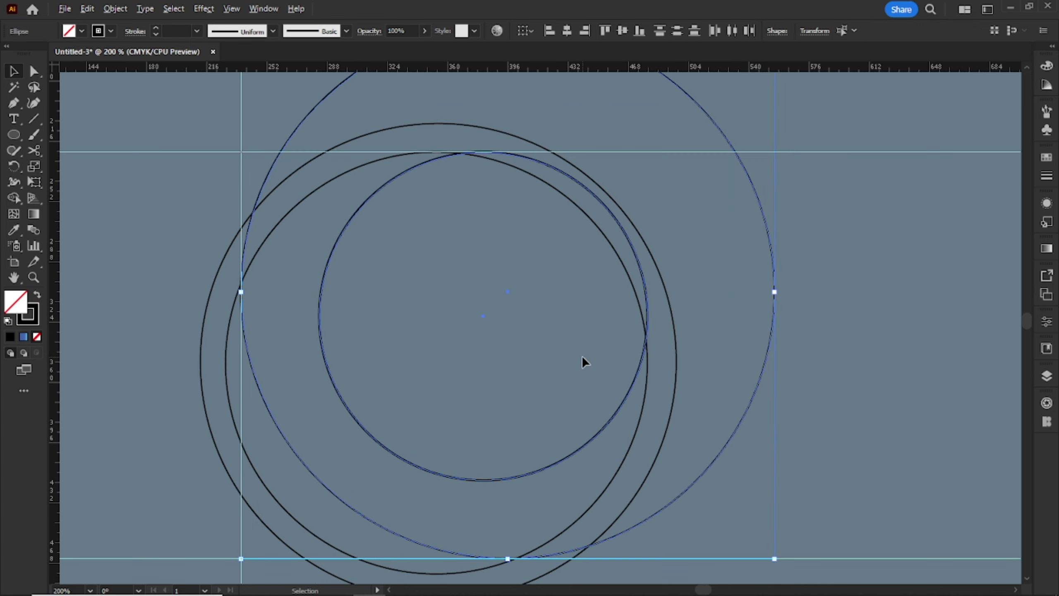
left_click(393, 420)
left_click(342, 399)
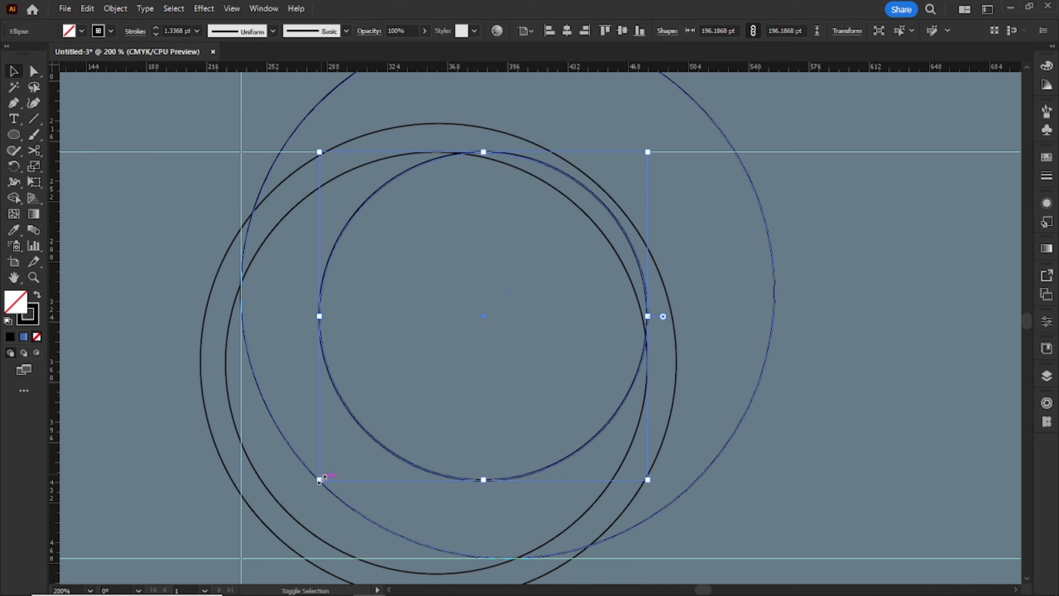
left_click_drag(320, 478, 330, 464)
scroll(654, 142, "up", 3)
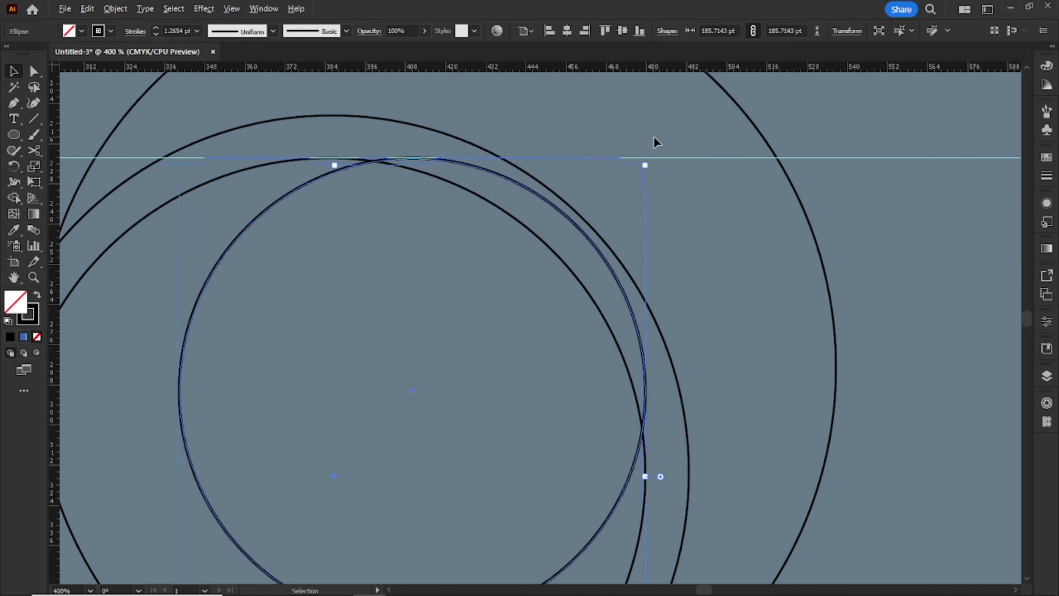
left_click_drag(639, 178, 656, 163)
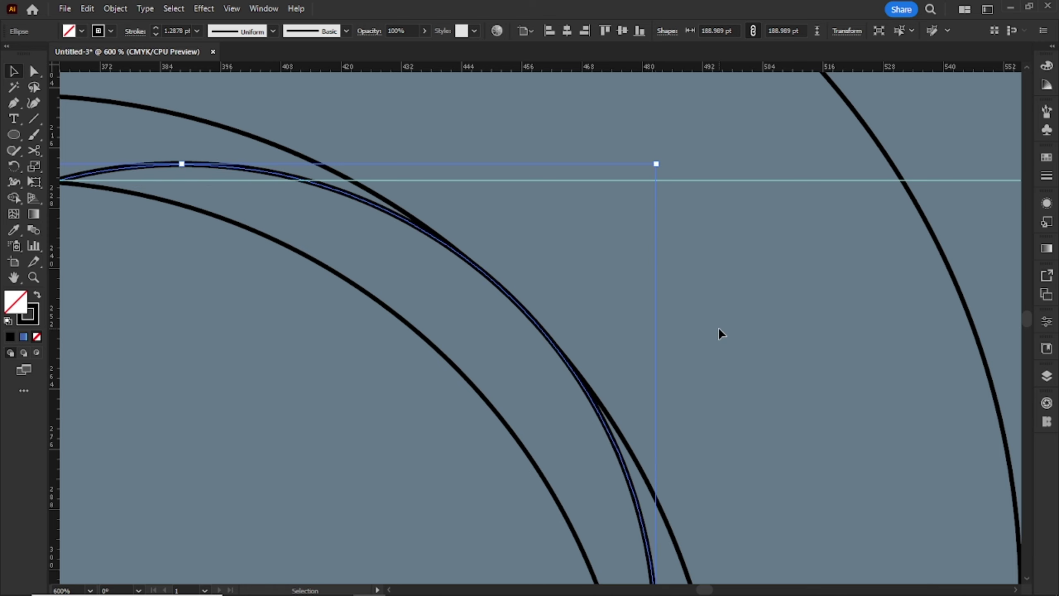
key("ctrl+0")
left_click(575, 314)
scroll(575, 313, "up", 3)
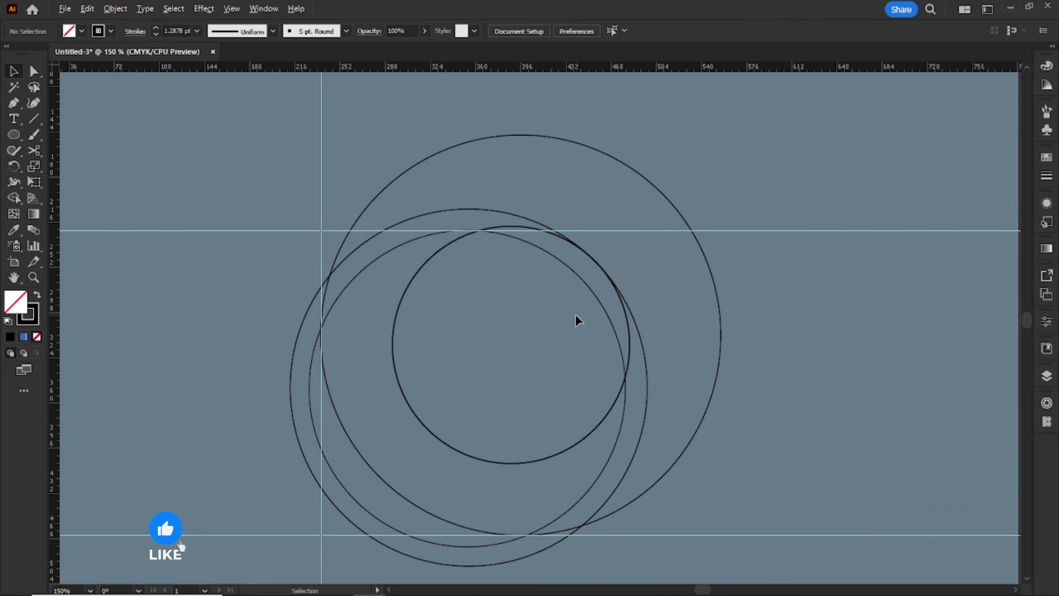
left_click(455, 417)
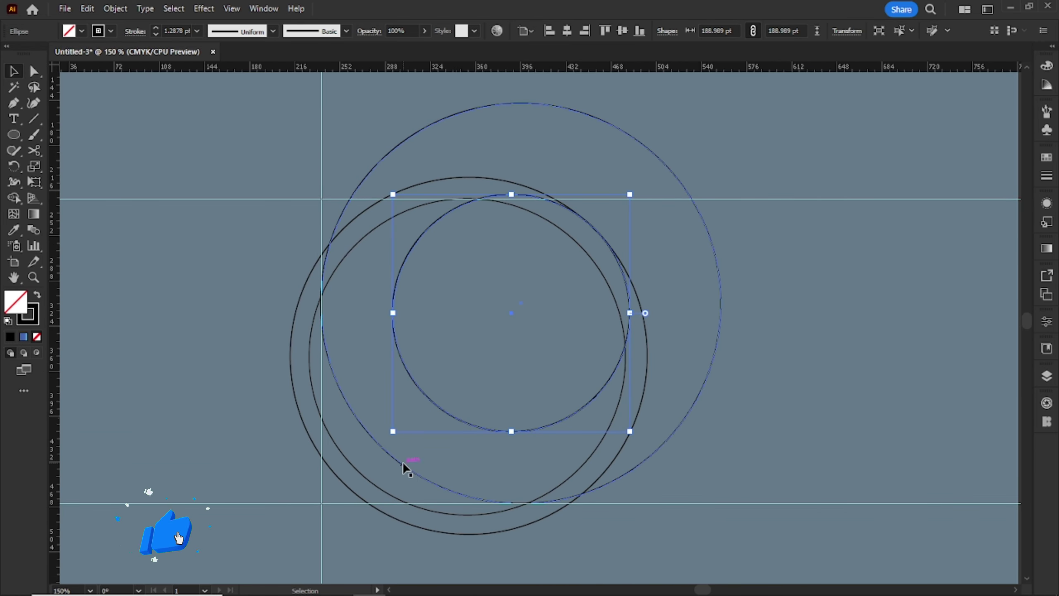
left_click(406, 465)
left_click(440, 409)
left_click(425, 431)
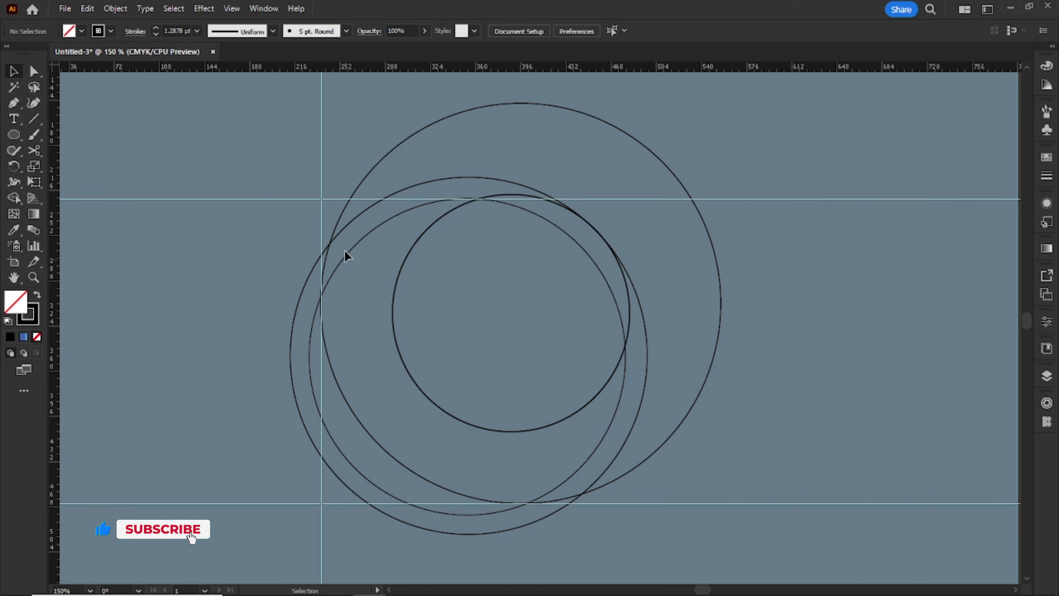
Step: Add horizontal guides at the top of the largest circle and bottom of the smallest, and a vertical guide at the smallest circle's left edge
mouse_move(528, 99)
left_mouse_down()
mouse_move(545, 104)
mouse_move(525, 103)
left_mouse_up()
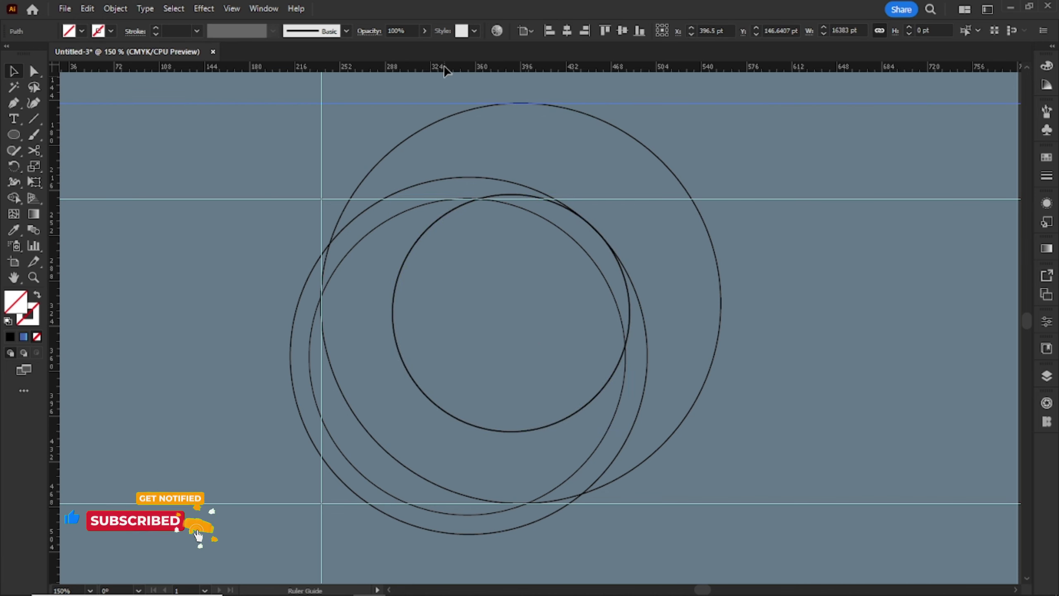
left_click_drag(443, 66, 510, 431)
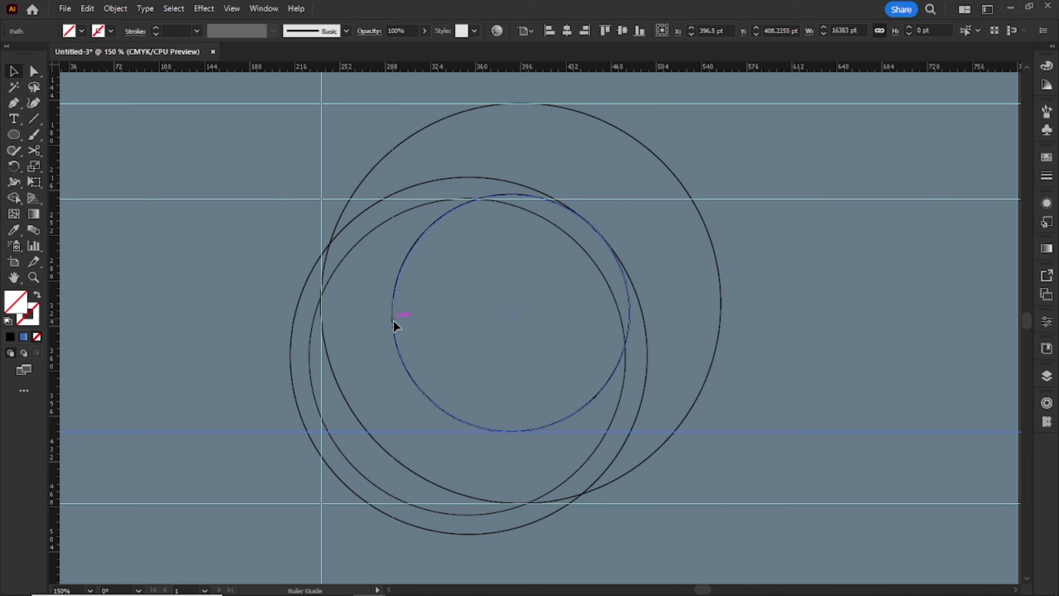
left_click_drag(393, 319, 392, 322)
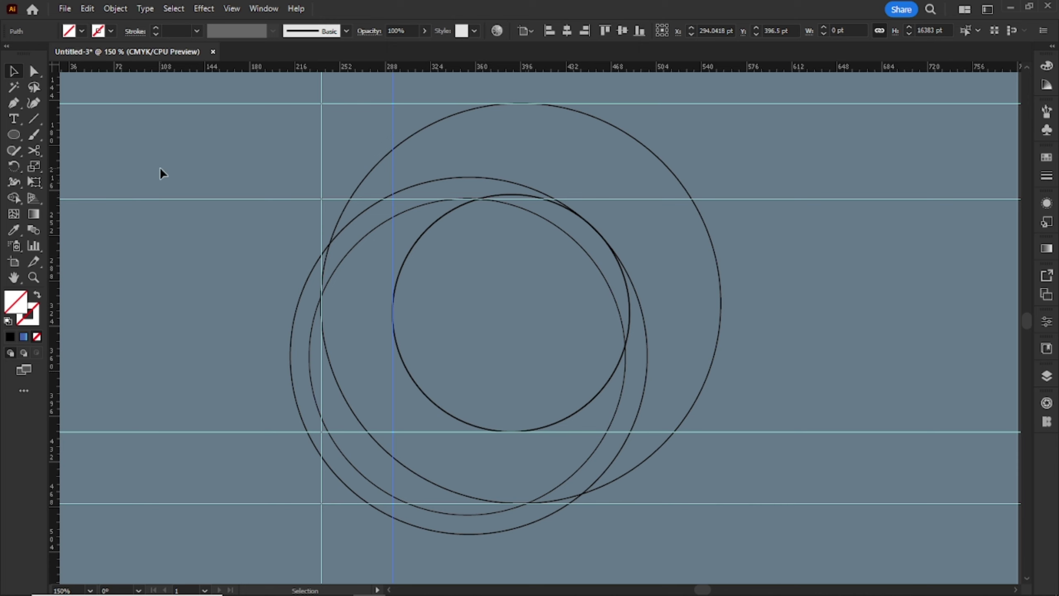
Step: Hide the guides to check the circles on their own, and show the guides again
right_click(138, 147)
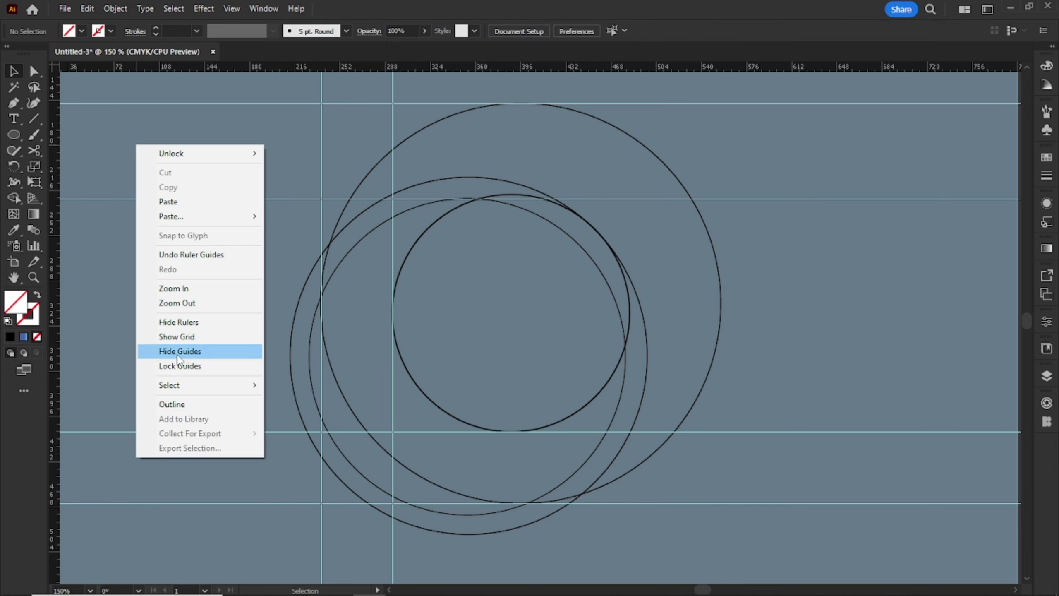
left_click(196, 351)
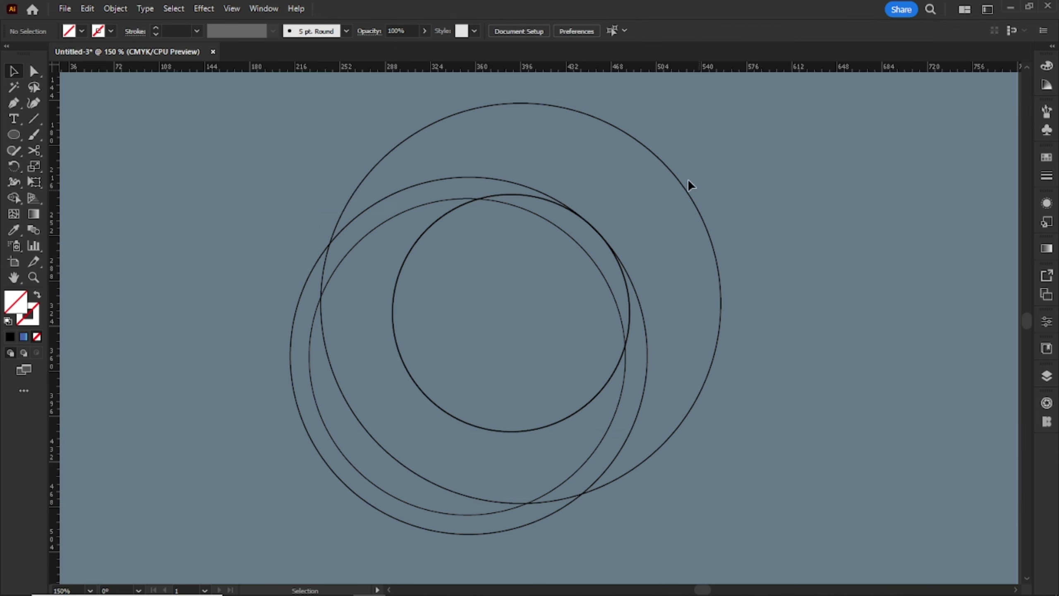
right_click(196, 215)
left_click(183, 201)
right_click(182, 199)
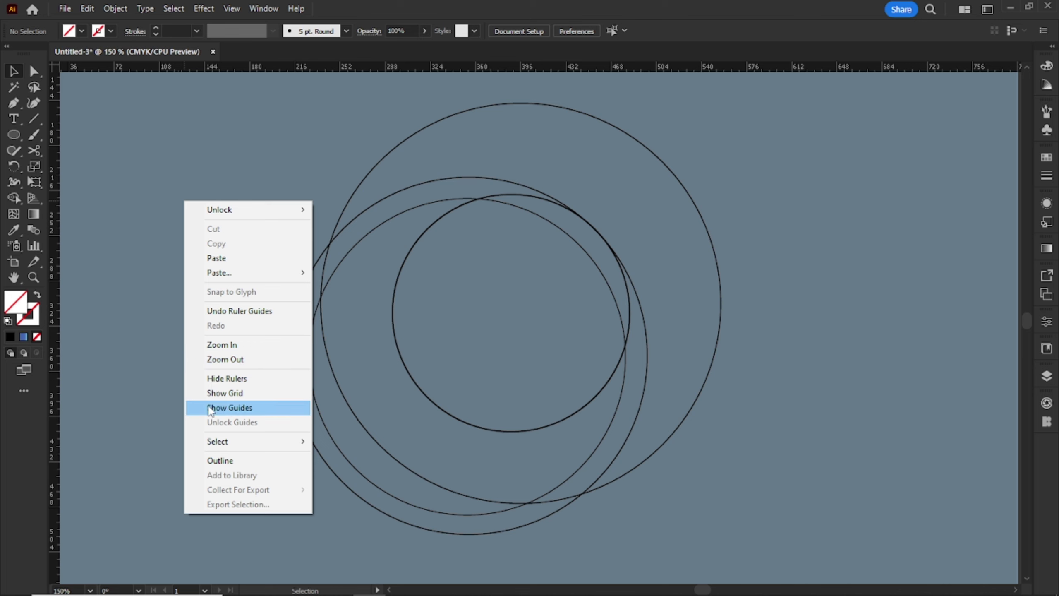
left_click(229, 408)
Step: Start a Pen path on the leftmost vertical guide just below the circles and set its stroke to black
left_click_drag(14, 108, 84, 101)
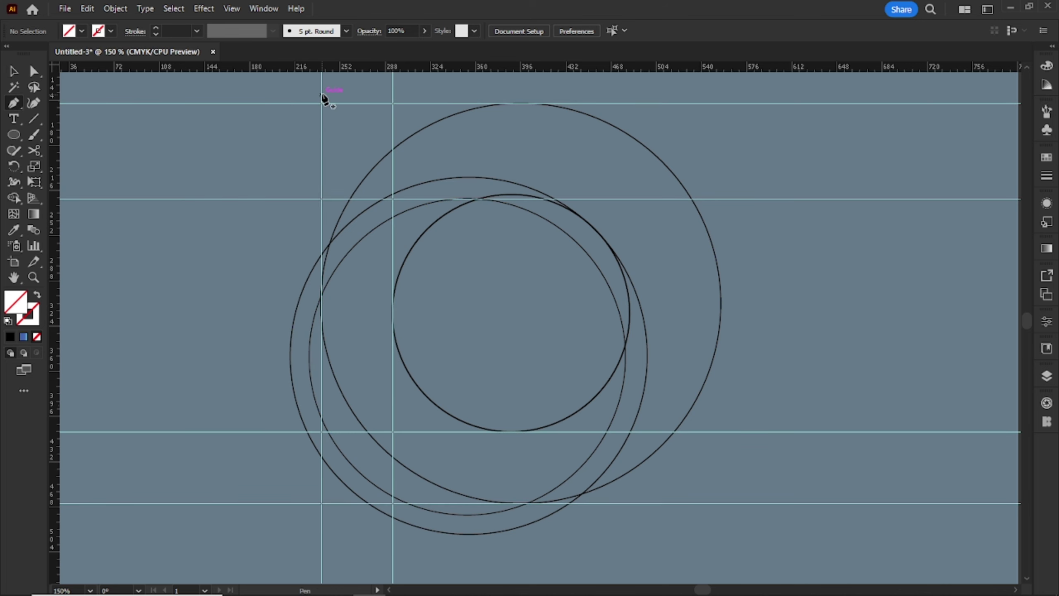
left_click(321, 546)
left_click(105, 31)
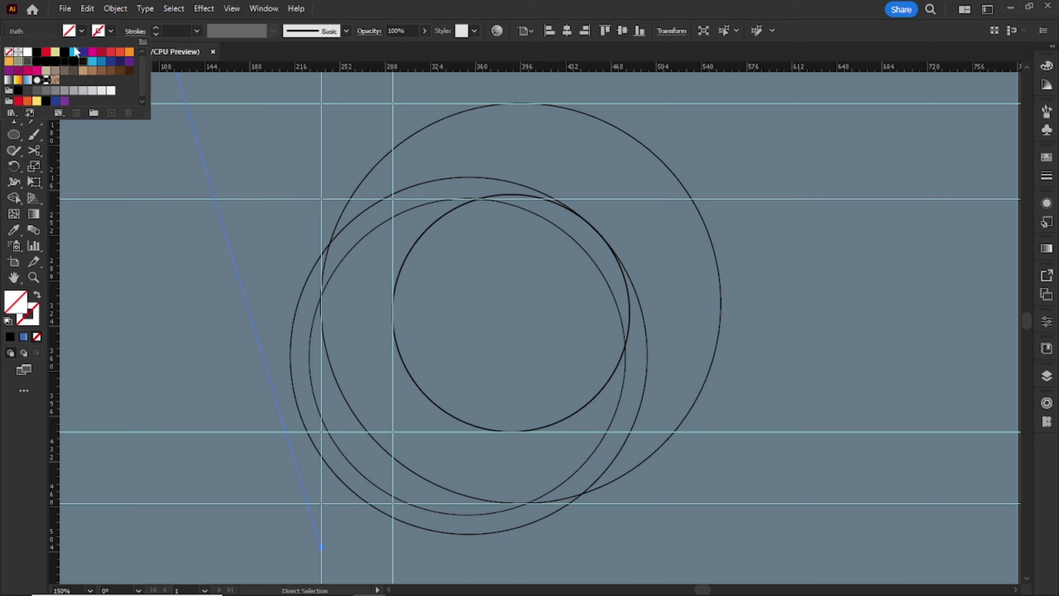
left_click(37, 60)
left_click(155, 61)
key("v")
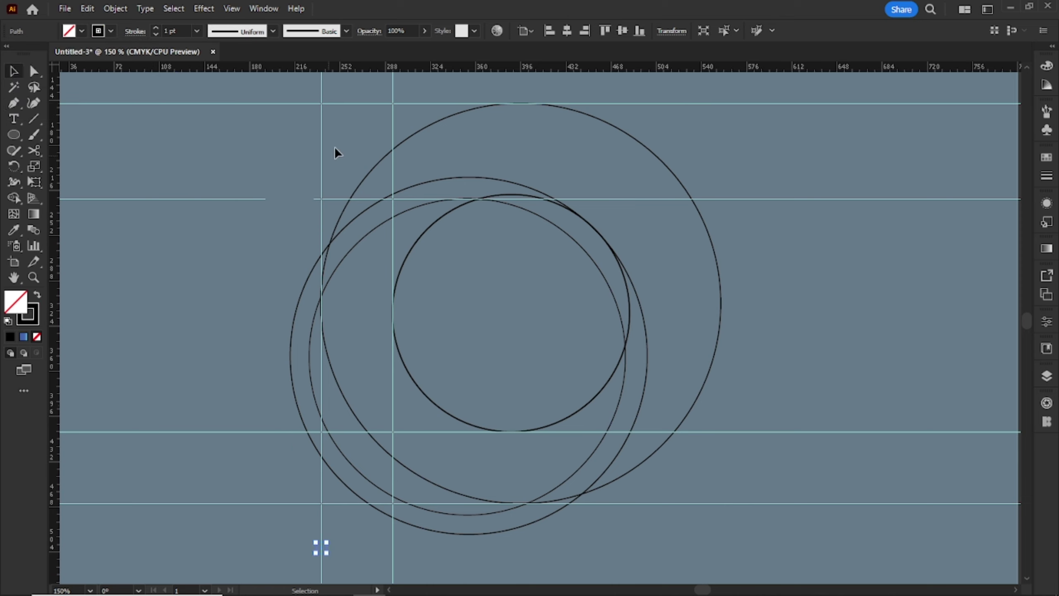
Step: Draw straight vertical Pen lines over both vertical guides, extending slightly above and below the circles
key("p")
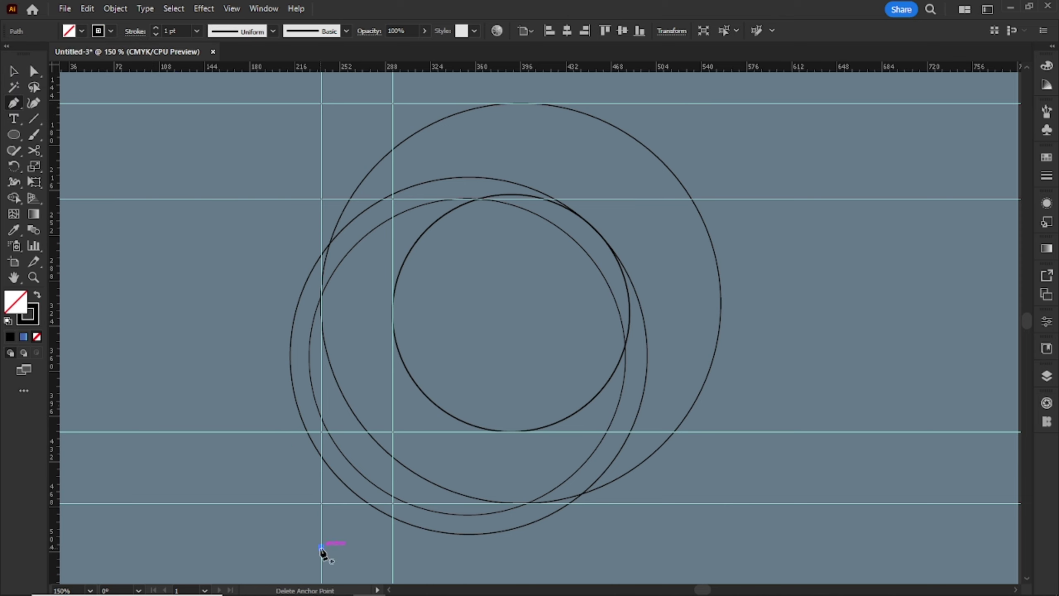
left_click(321, 547)
left_click(321, 97)
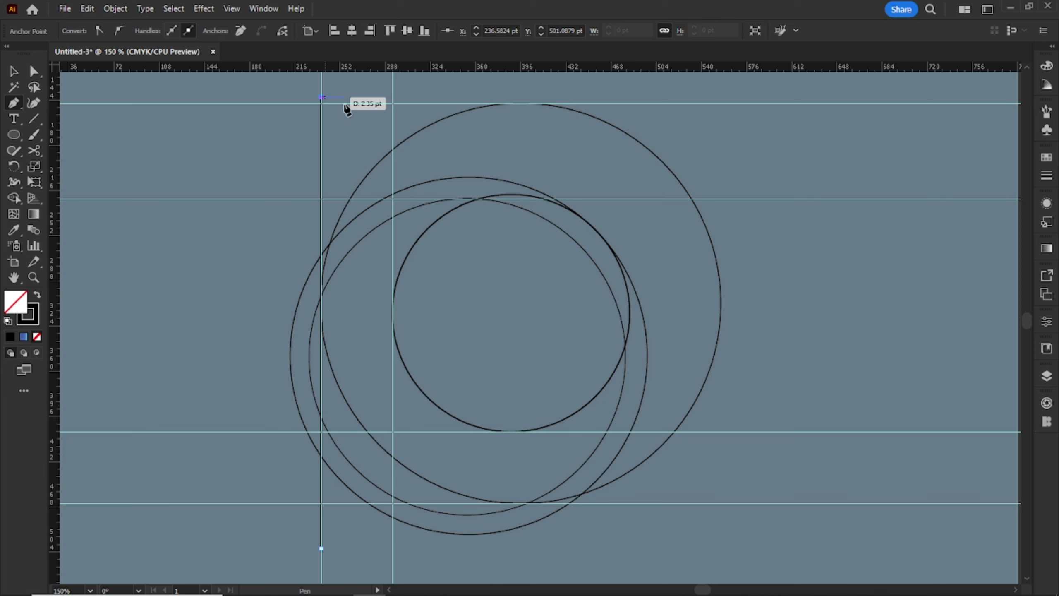
key("Escape")
left_click(392, 94)
left_click(392, 547)
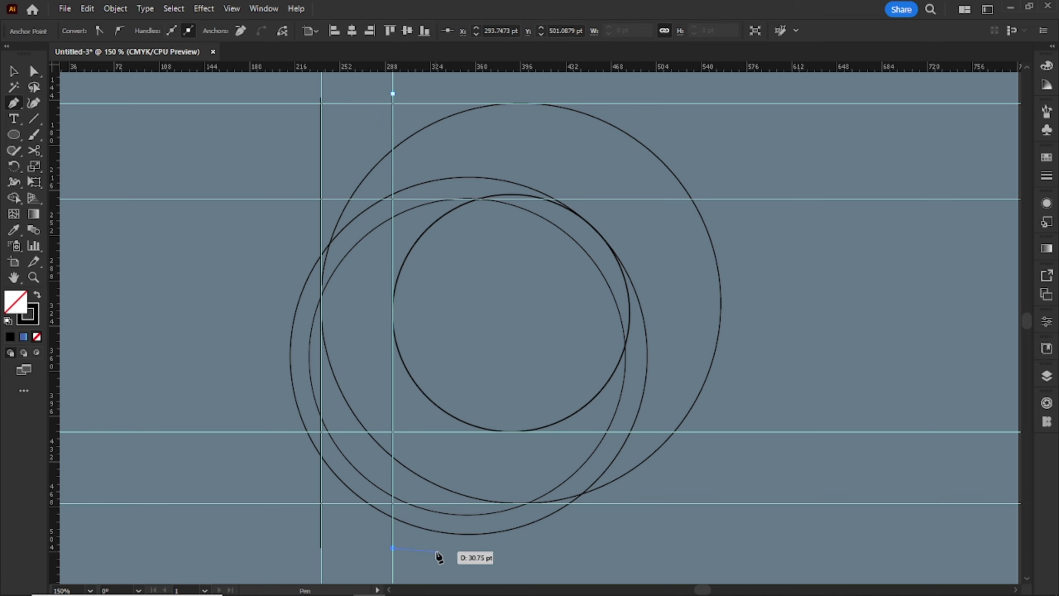
key("Escape")
Step: Draw straight horizontal Pen lines over the two lower guides, extending past the circles on both sides
left_click(248, 432)
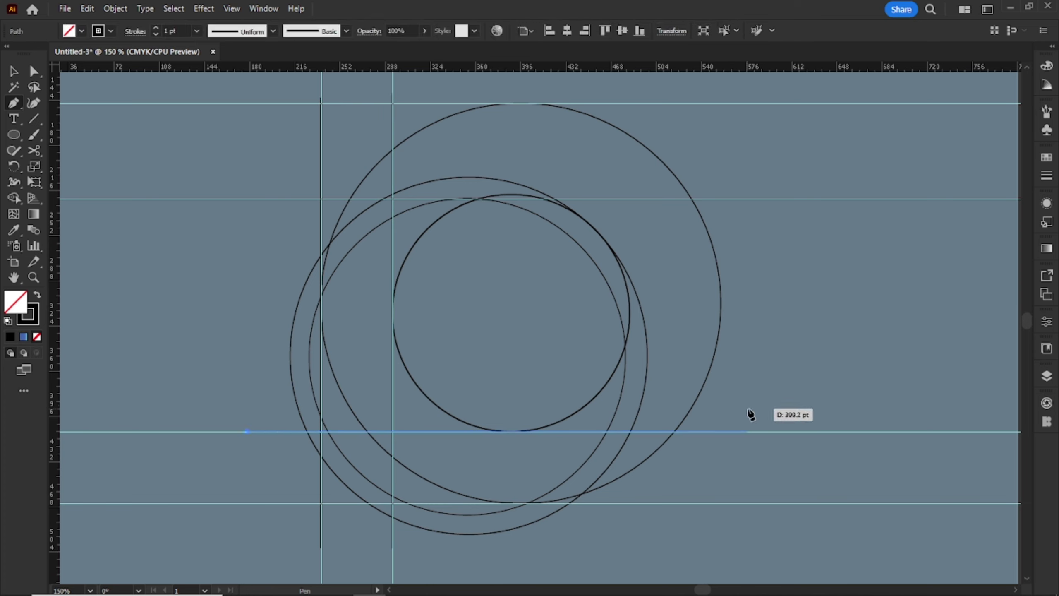
left_click(766, 431)
key("Escape")
left_click(766, 504)
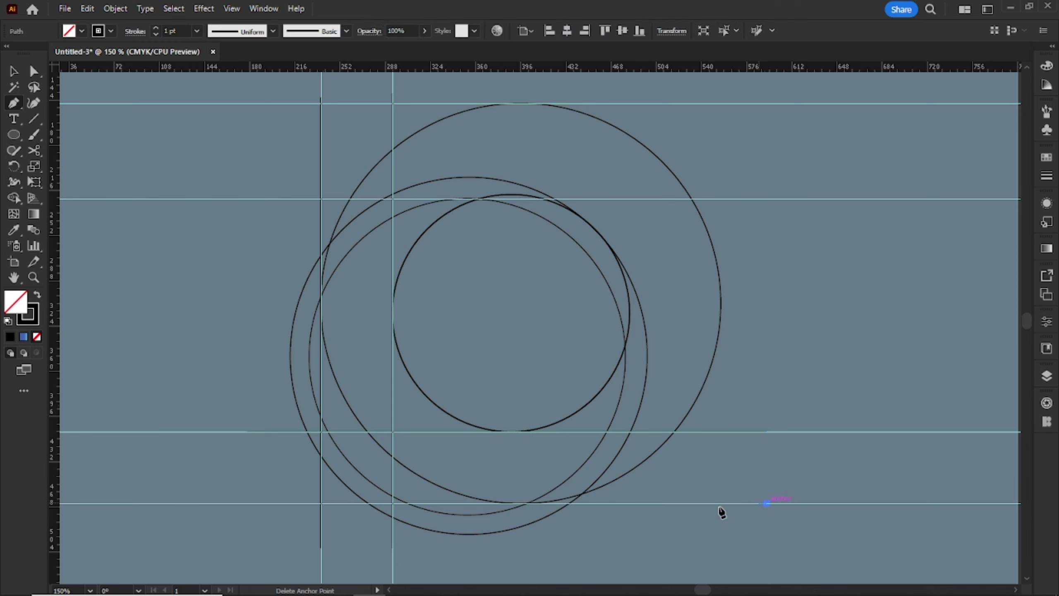
left_click(267, 503)
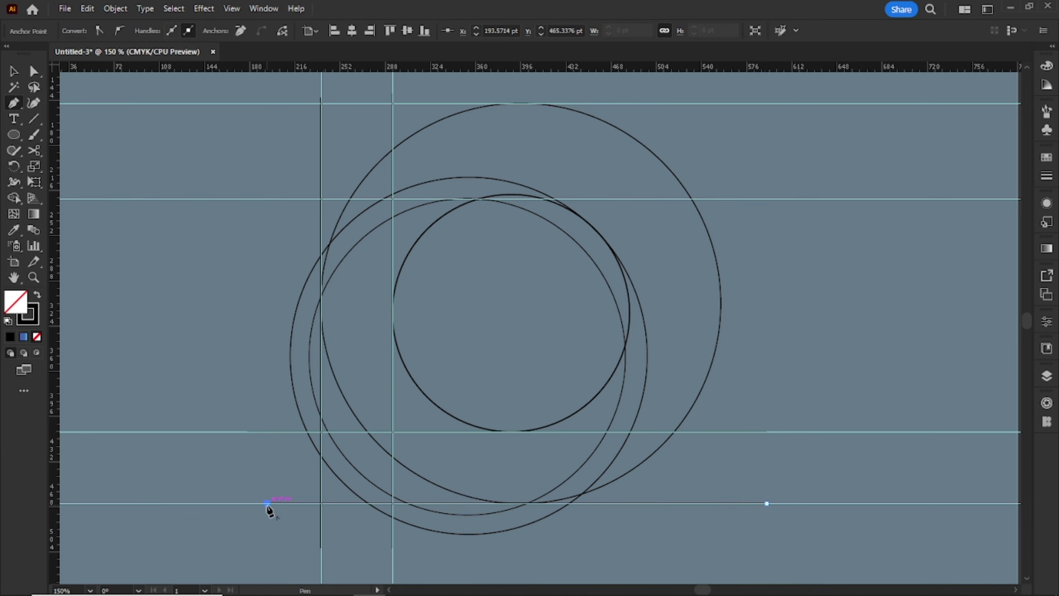
key("Escape")
Step: Draw straight horizontal Pen lines over the two upper guides, extending past the circles on both sides
left_click(267, 199)
left_click(761, 198)
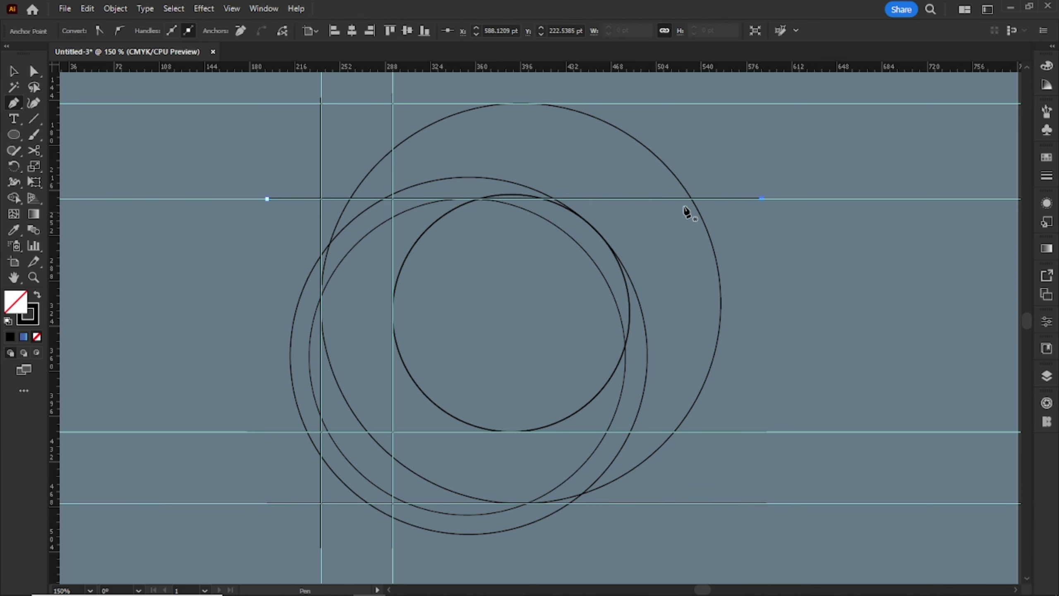
key("Escape")
left_click(262, 103)
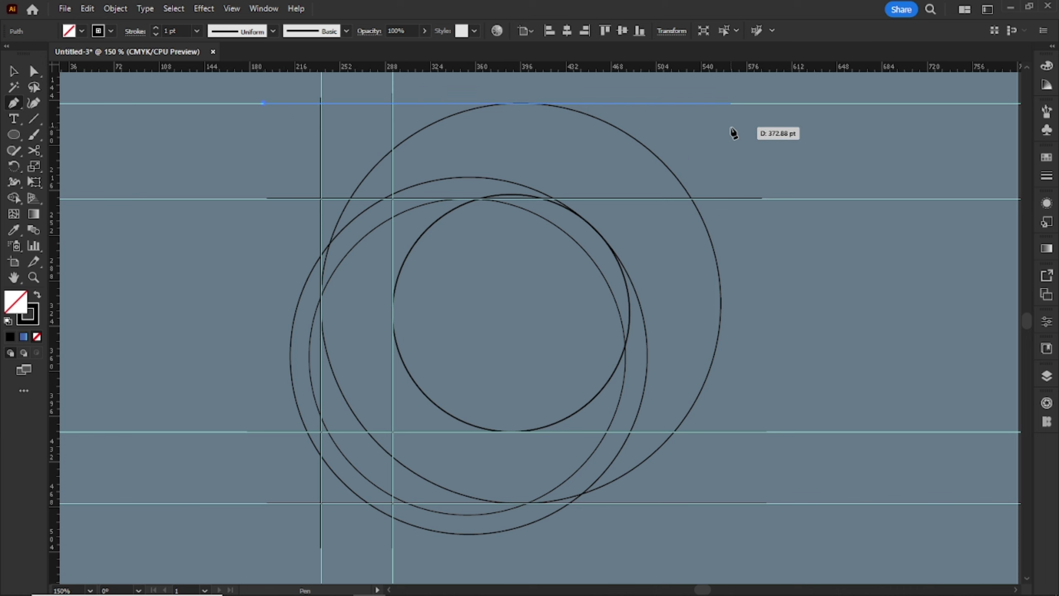
left_click(737, 132, "shift")
key("Escape")
Step: Discard the stray anchor point beside the largest circle and hide the guides
left_click(762, 160)
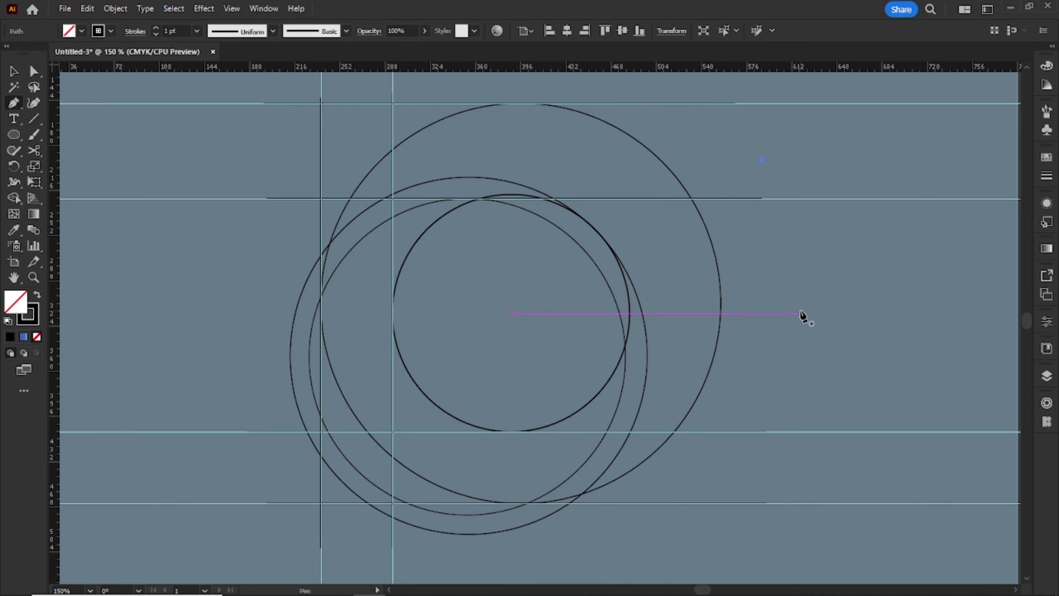
key("Escape")
right_click(796, 153)
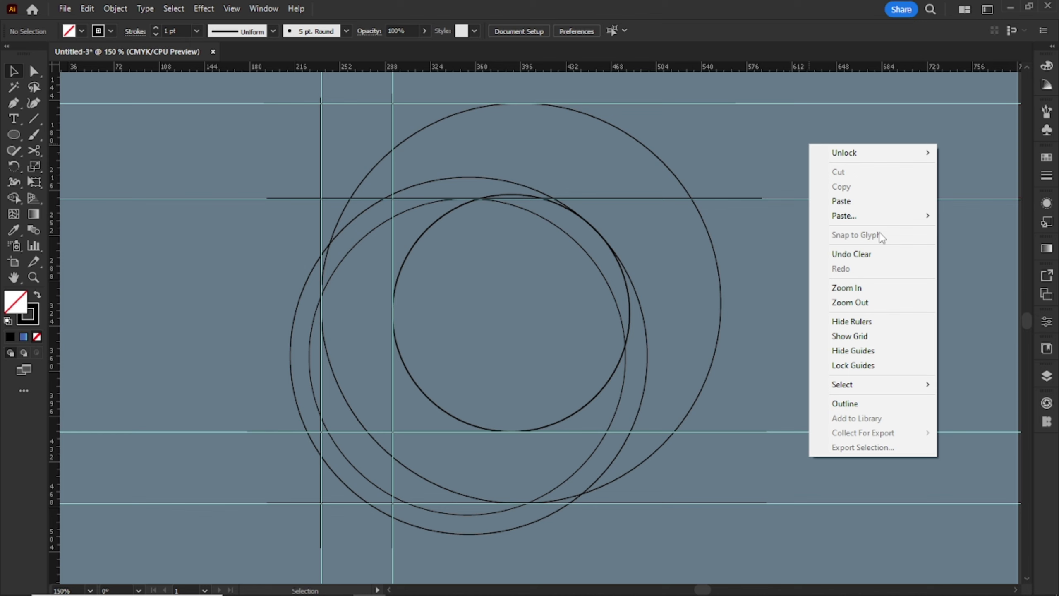
left_click(856, 354)
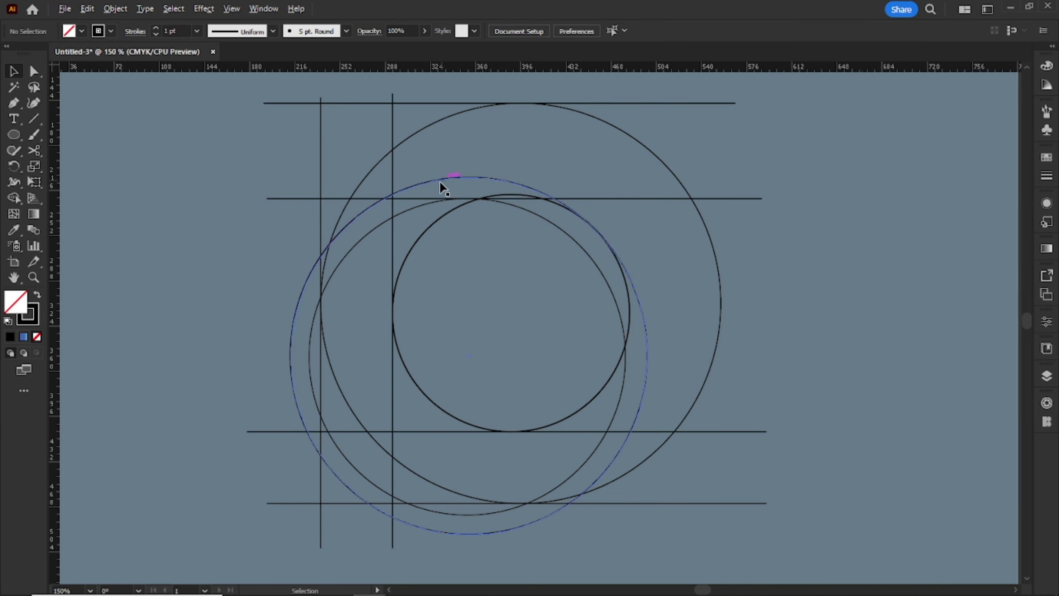
Step: Move the second horizontal line from the top up to the smallest circle's top anchor
scroll(537, 185, "up", 2)
scroll(538, 186, "up", 1)
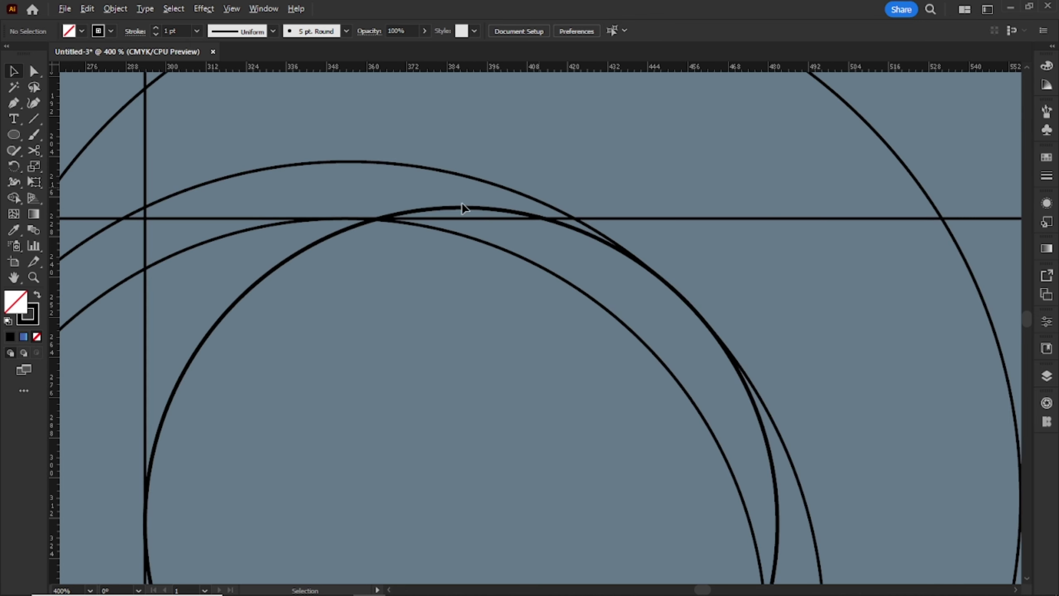
left_click_drag(436, 218, 434, 208)
Step: Stretch the inner of the two concentric circles upward so its top anchor meets the second horizontal line from the top
scroll(483, 211, "up", 3)
double_click(340, 260)
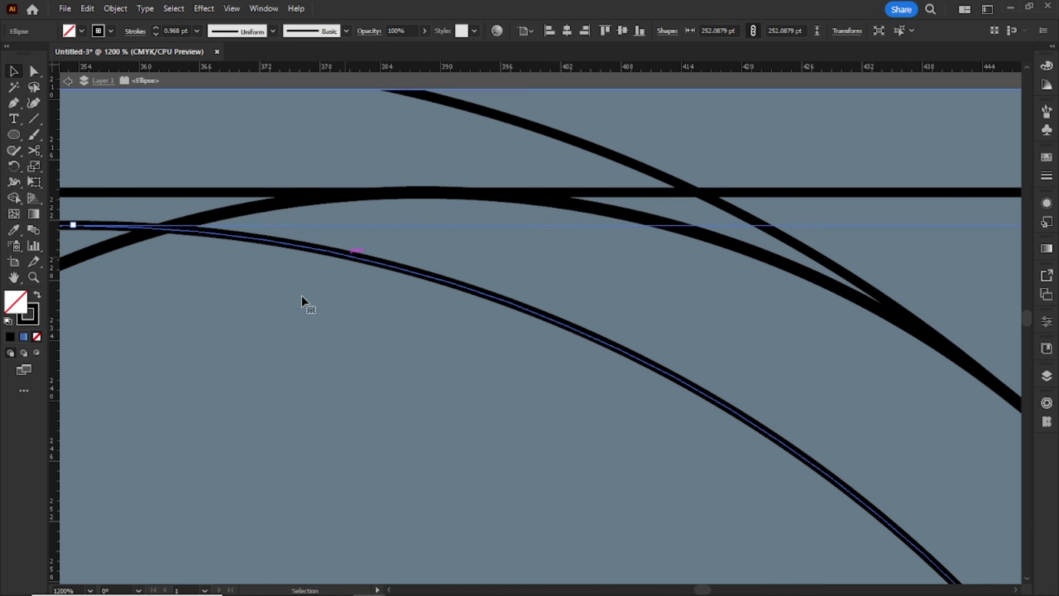
scroll(296, 304, "down", 2)
scroll(164, 269, "up", 4)
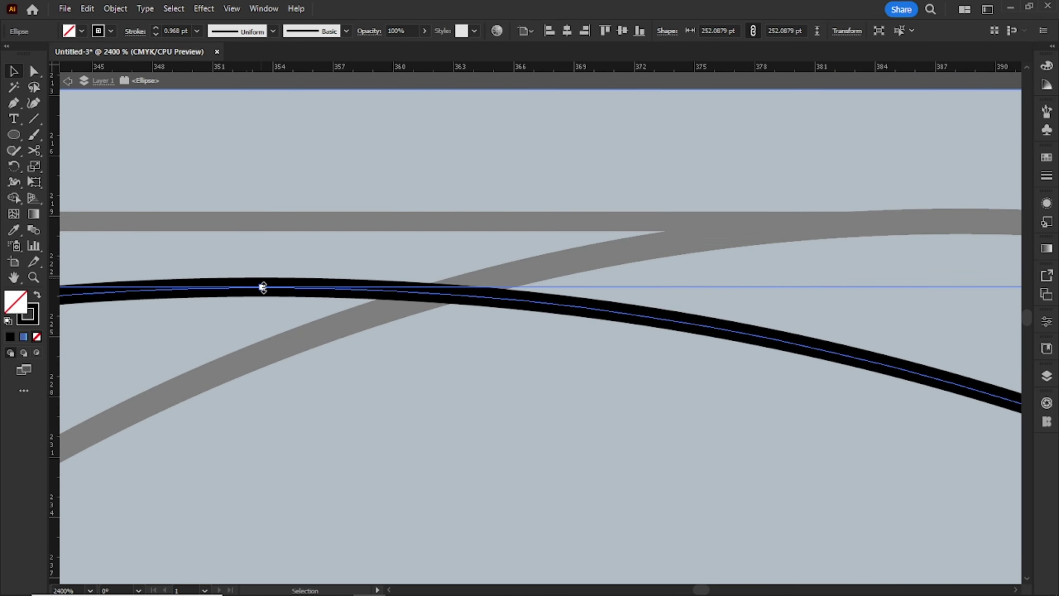
left_click_drag(263, 287, 267, 221)
key("Escape")
key("ctrl+0")
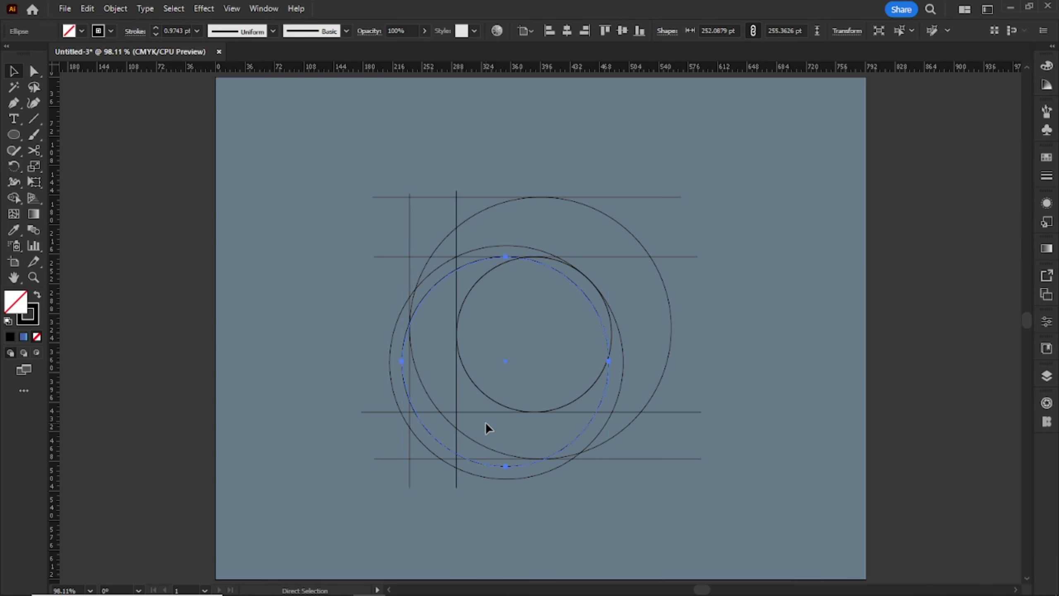
key("v")
left_click(523, 274)
scroll(523, 274, "up", 3)
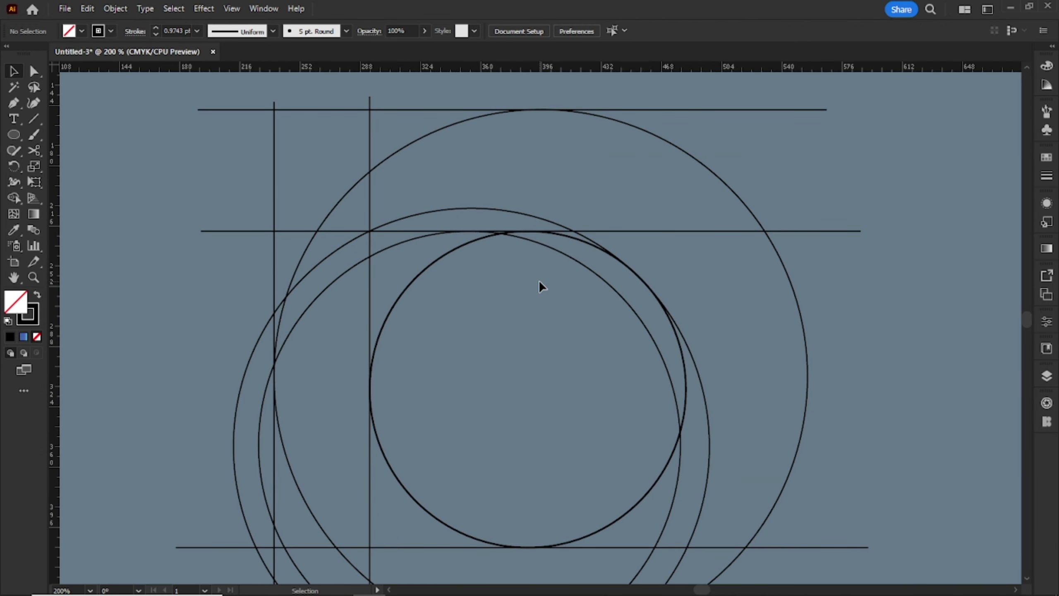
key("ctrl+0")
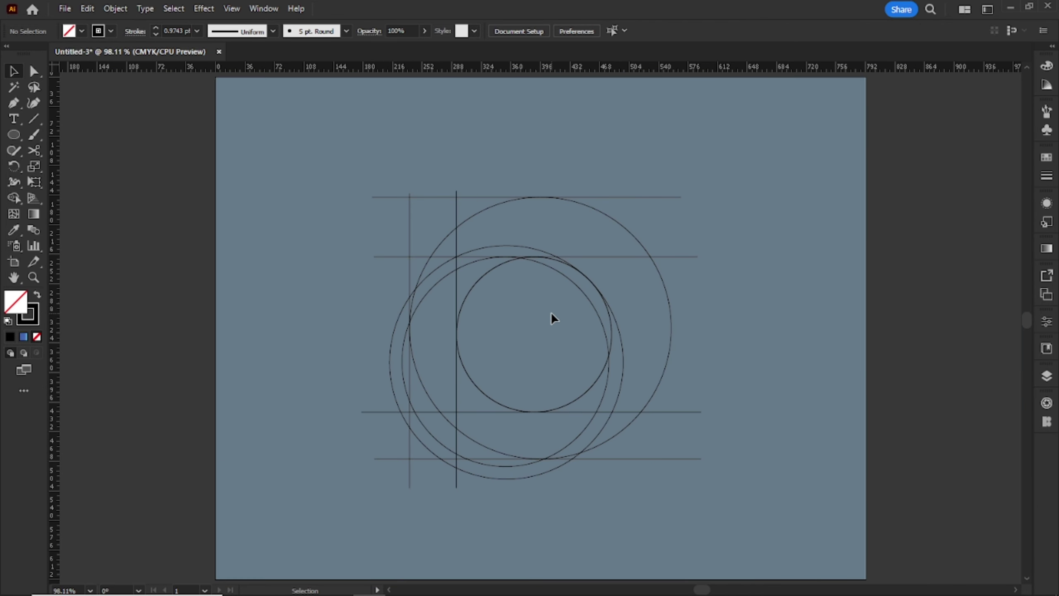
Step: Select all the artwork, swap fill and stroke, and merge the upper bar and outer curve regions into one black shape with Shape Builder
key("ctrl+a")
key("ctrl+equal")
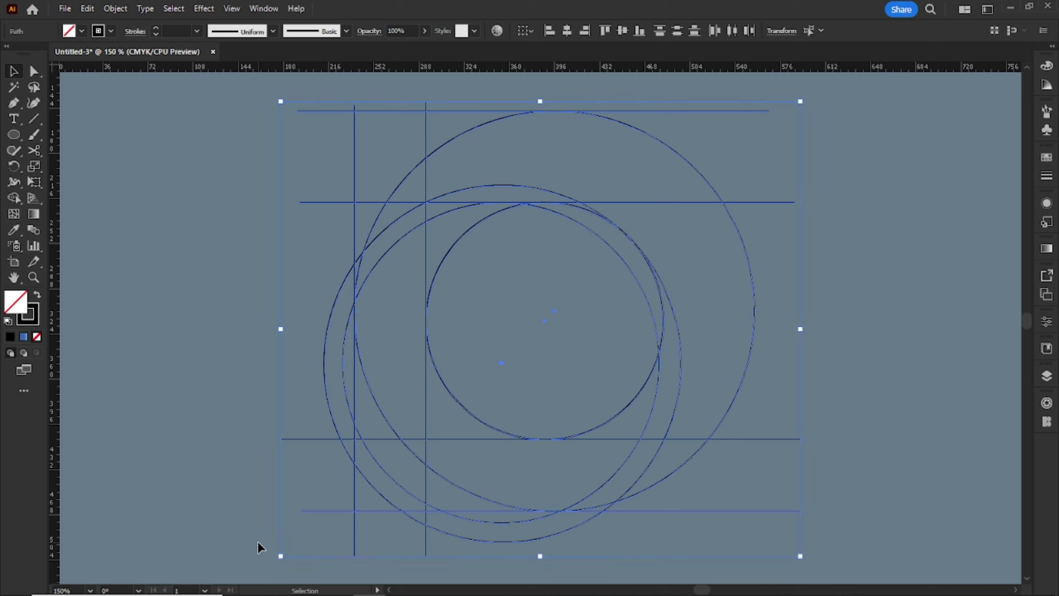
right_click(9, 200)
left_click(133, 200)
key("shift+x")
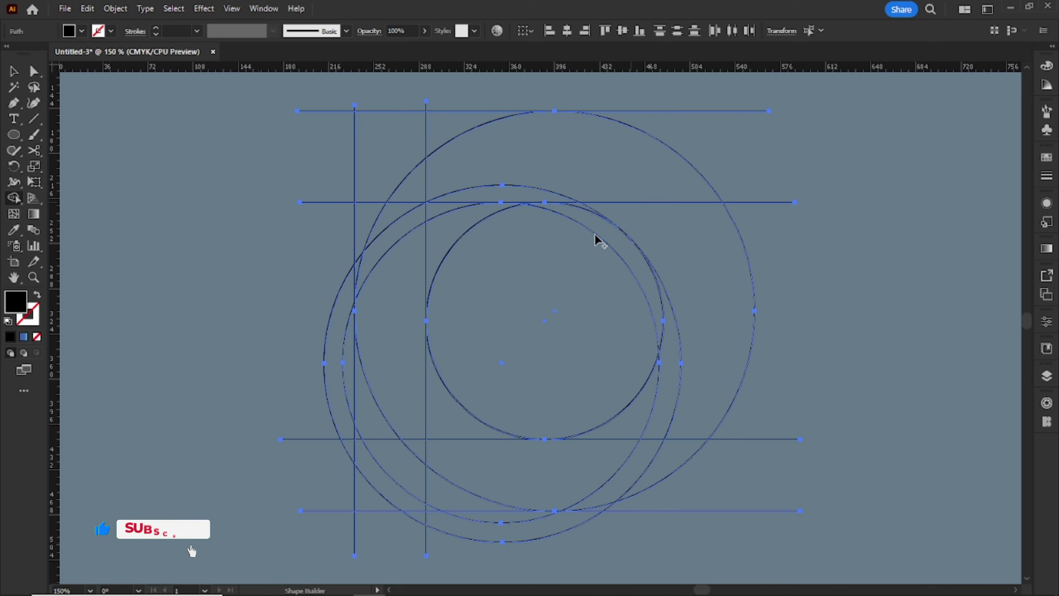
mouse_move(455, 121)
left_mouse_down()
mouse_move(447, 147)
mouse_move(472, 160)
mouse_move(663, 194)
mouse_move(703, 341)
mouse_move(672, 464)
left_mouse_up()
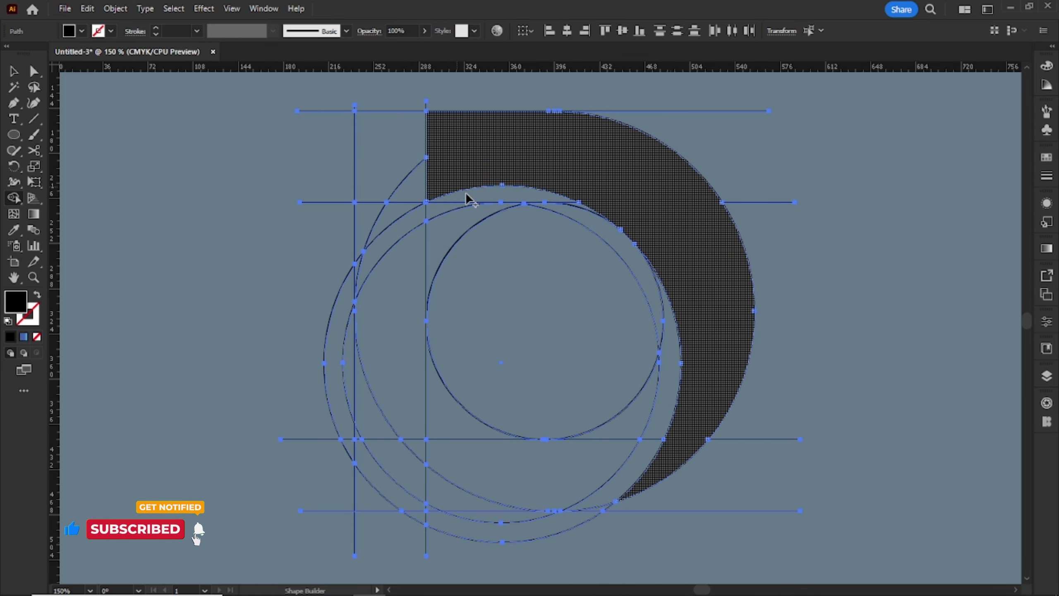
scroll(604, 204, "up", 1)
scroll(617, 215, "up", 3)
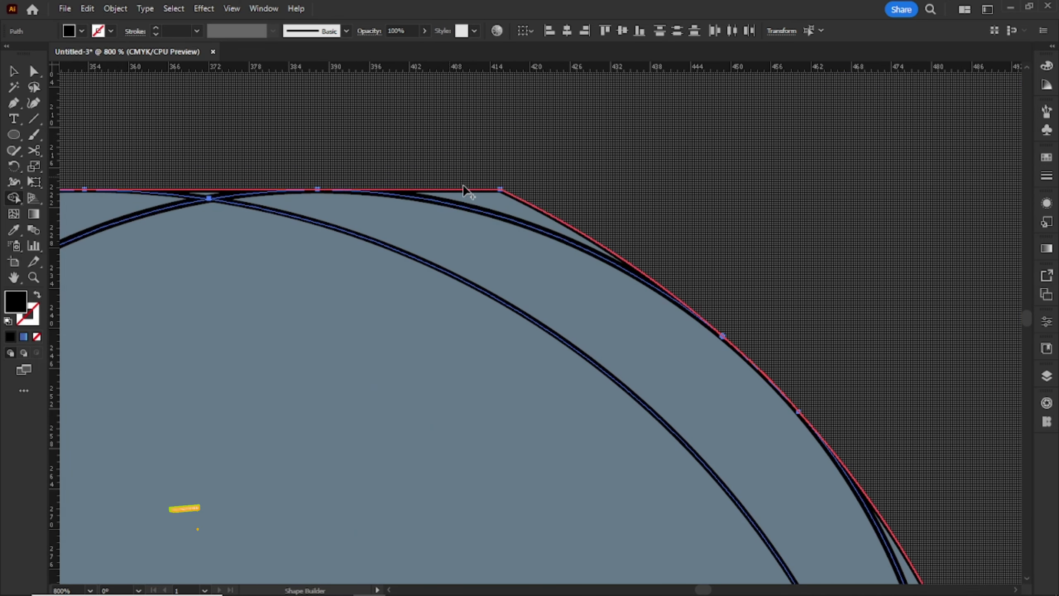
scroll(488, 238, "down", 4)
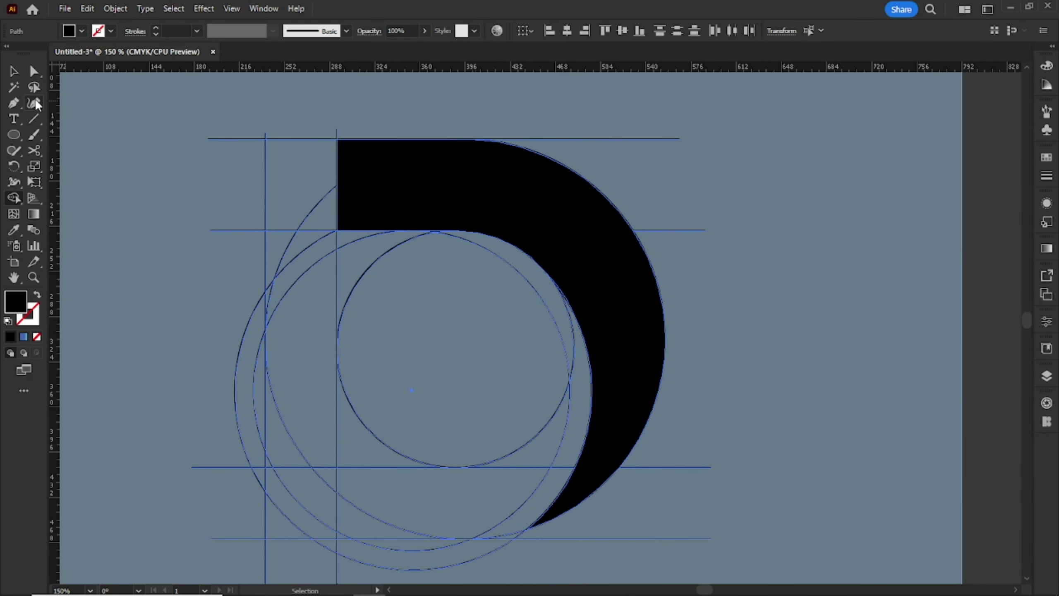
Step: Draw two closely spaced, parallel diagonal Pen lines across the upper-left corner of the construction
left_click(21, 108)
left_click(249, 106)
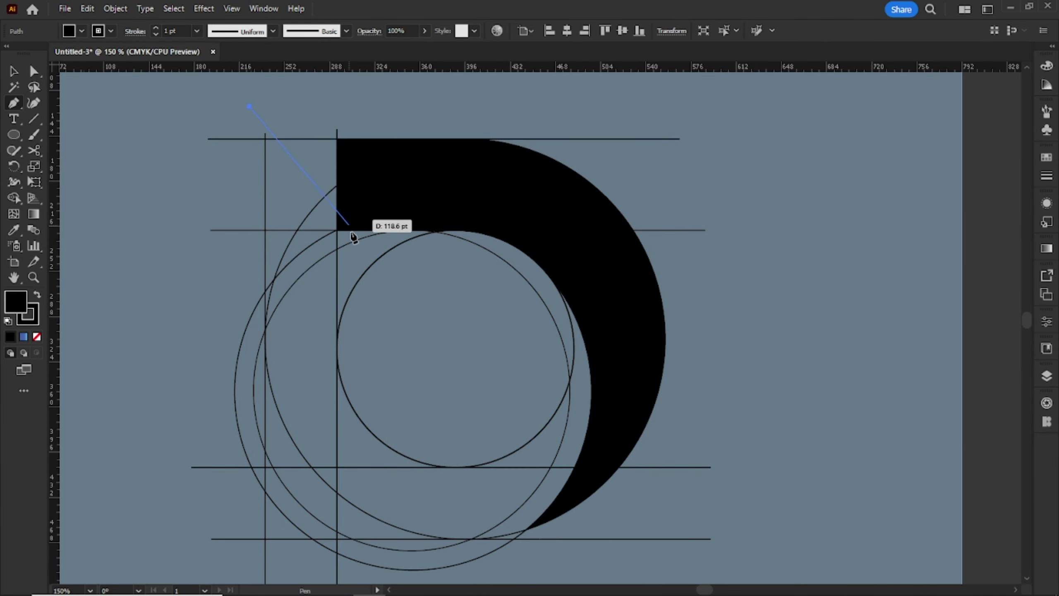
left_click(399, 277)
left_click(240, 113)
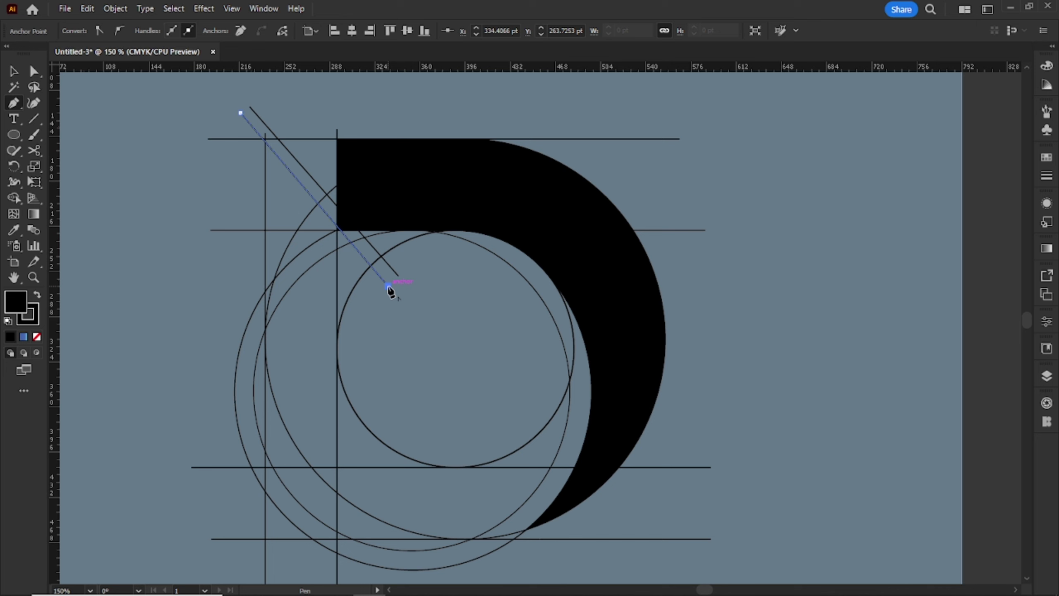
left_click(13, 71)
left_click(188, 166)
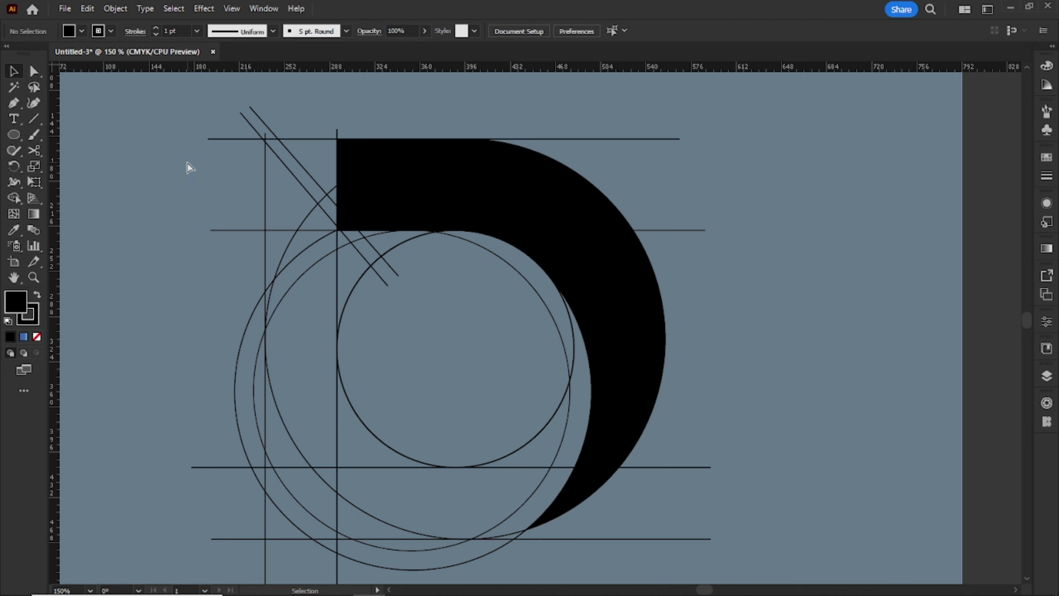
Step: Extend the black upper shape to the outer diagonal line with Shape Builder, leaving the diagonal gap empty
key("ctrl+a")
key("shift+m")
left_click(355, 171)
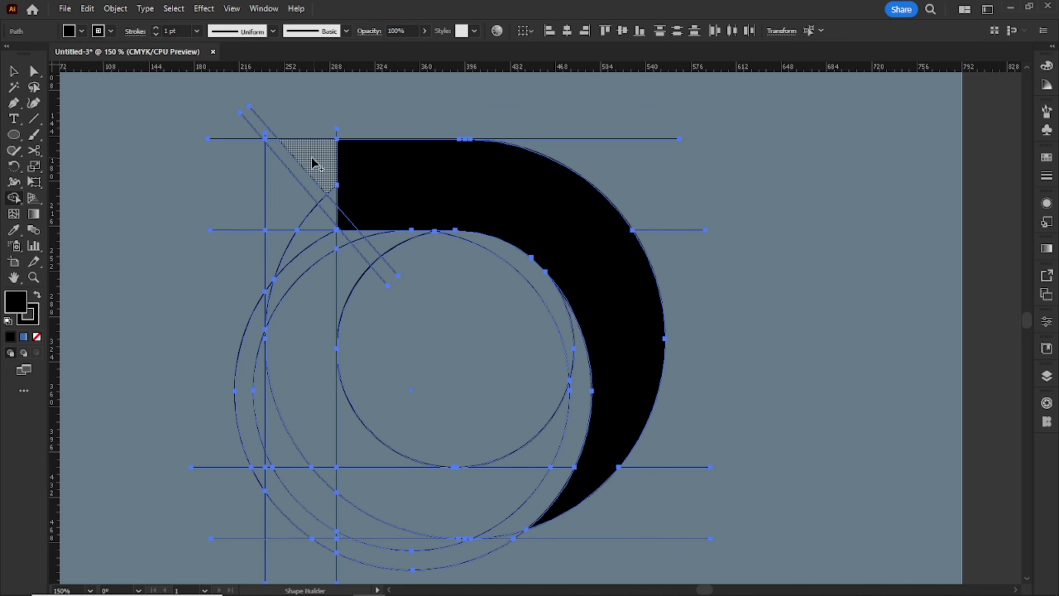
left_click_drag(311, 156, 357, 170)
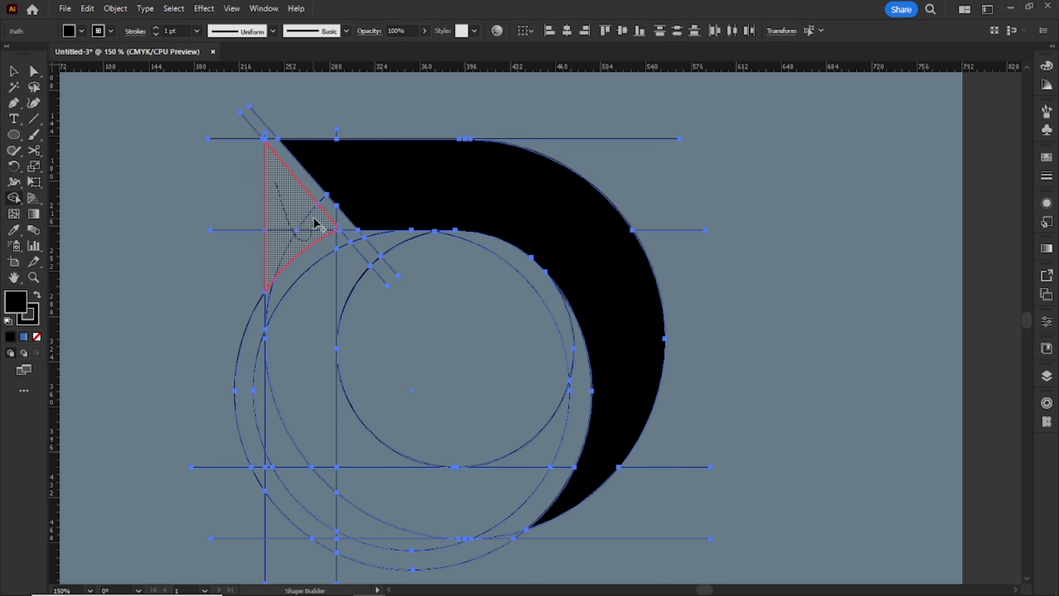
Step: Merge the vertical stem, bottom bar and inner curved tip into a second black shape with Shape Builder
mouse_move(316, 224)
left_mouse_down()
mouse_move(318, 278)
mouse_move(283, 367)
left_mouse_up()
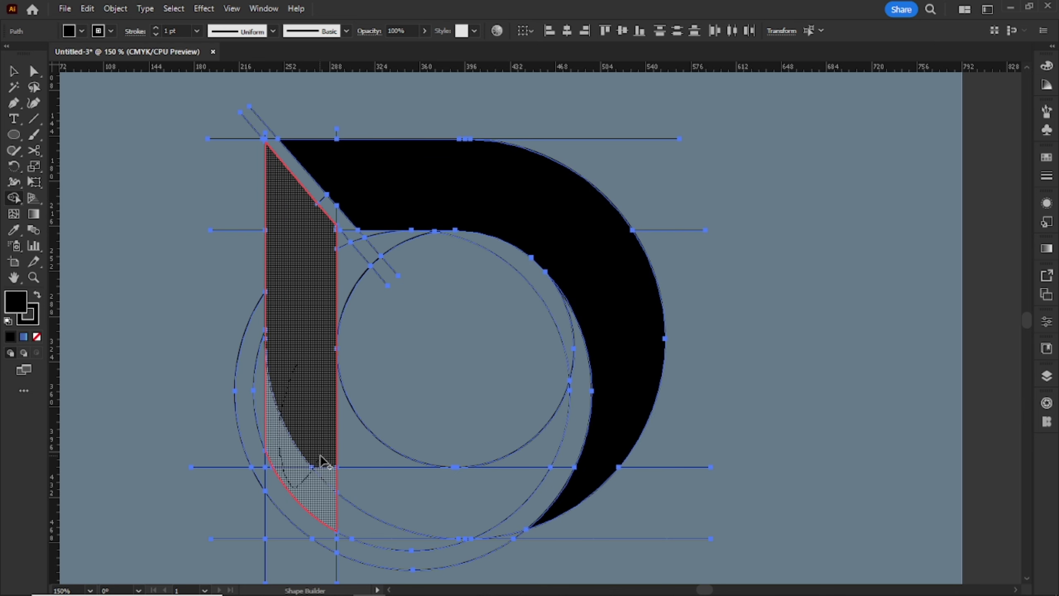
mouse_move(320, 455)
left_mouse_down()
mouse_move(274, 450)
mouse_move(284, 527)
left_mouse_up()
left_click_drag(277, 356, 287, 269)
mouse_move(320, 487)
left_mouse_down()
mouse_move(360, 483)
mouse_move(334, 533)
left_mouse_up()
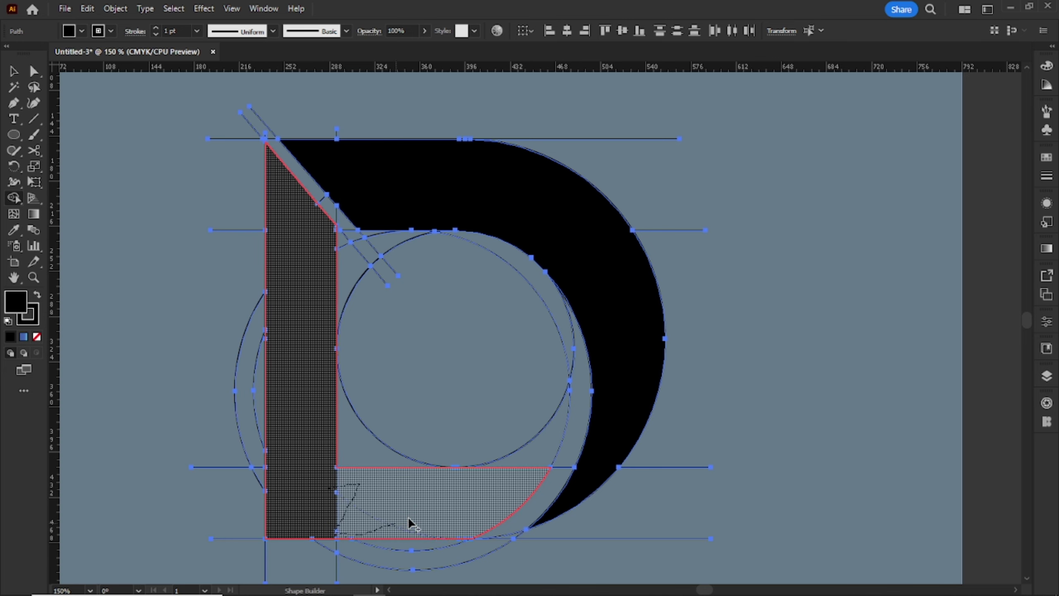
left_click_drag(538, 453, 538, 456)
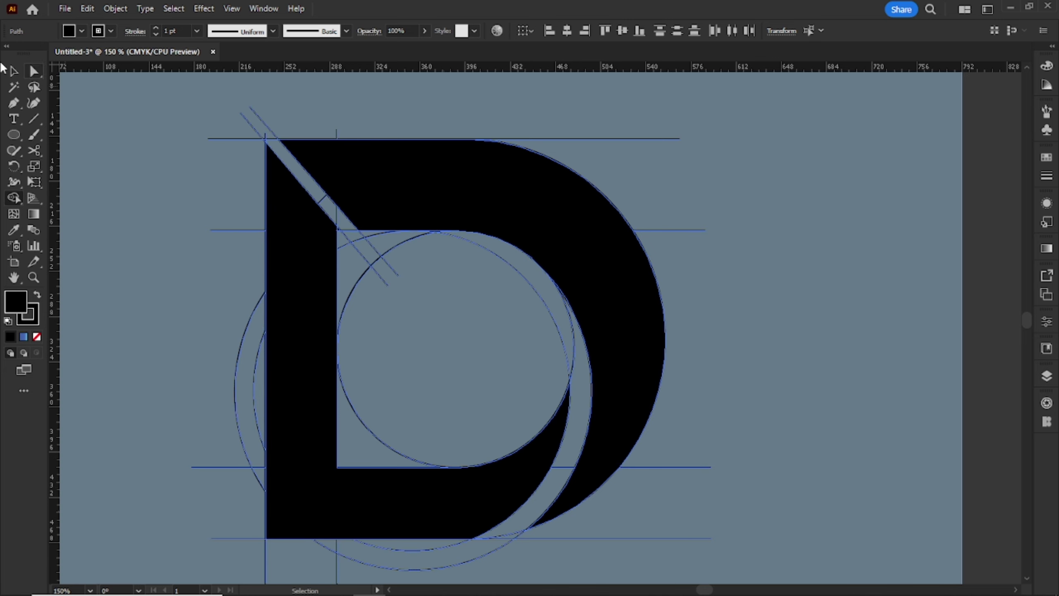
key("v")
scroll(350, 393, "up", 6)
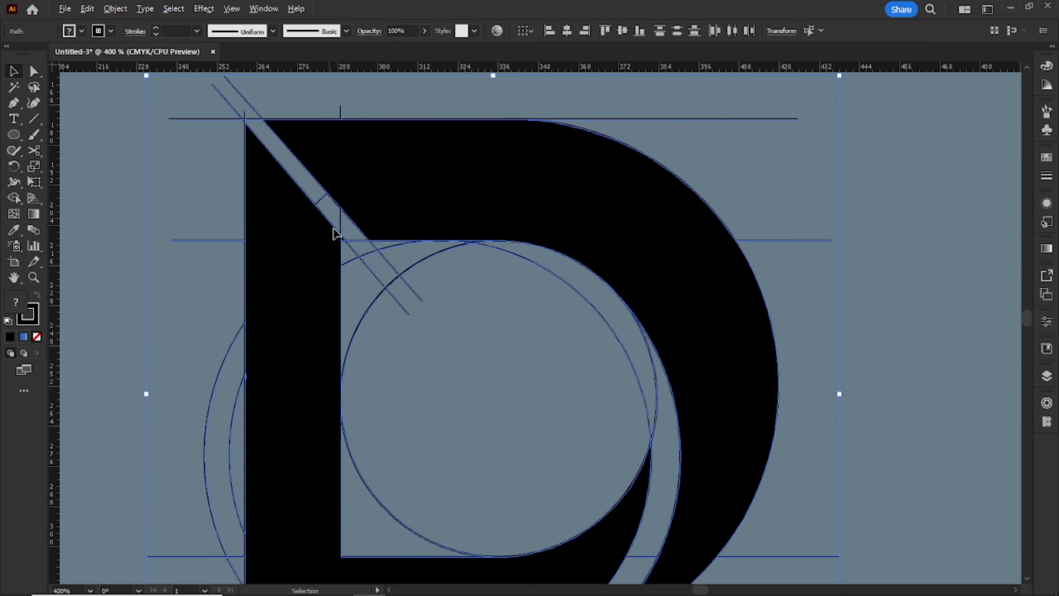
key("shift+m")
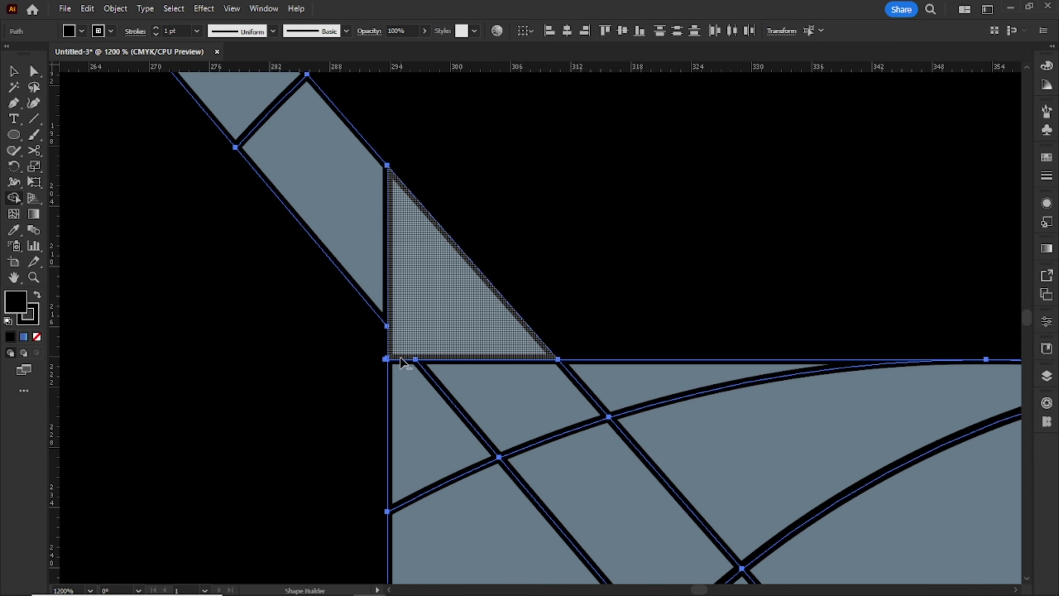
key("ctrl+0")
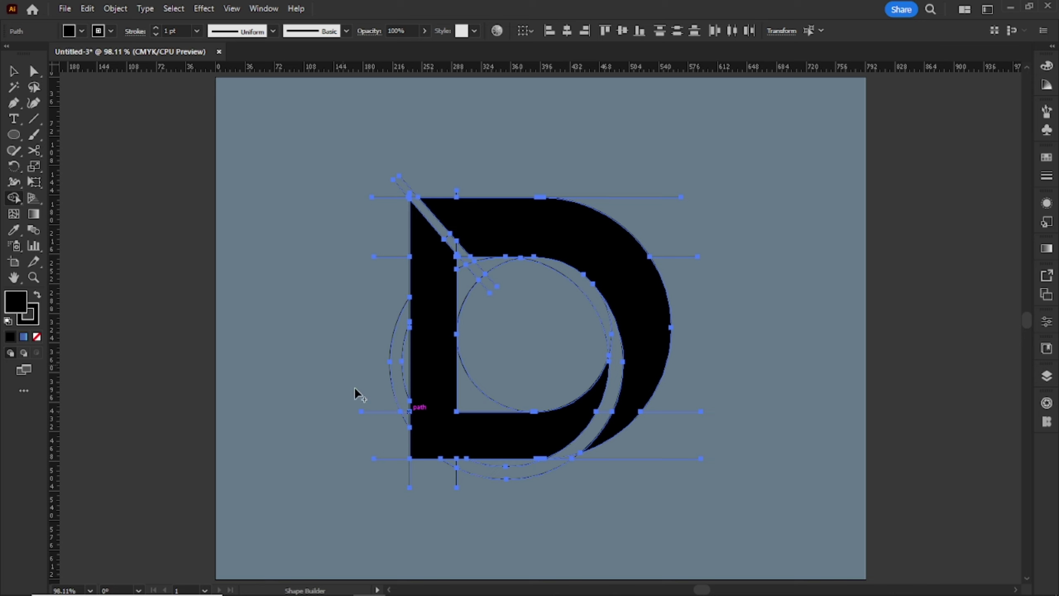
Step: Select both black-filled shapes with the Magic Wand and cut them out of the construction artwork
left_click(18, 93)
key("ctrl+a")
left_click(515, 222)
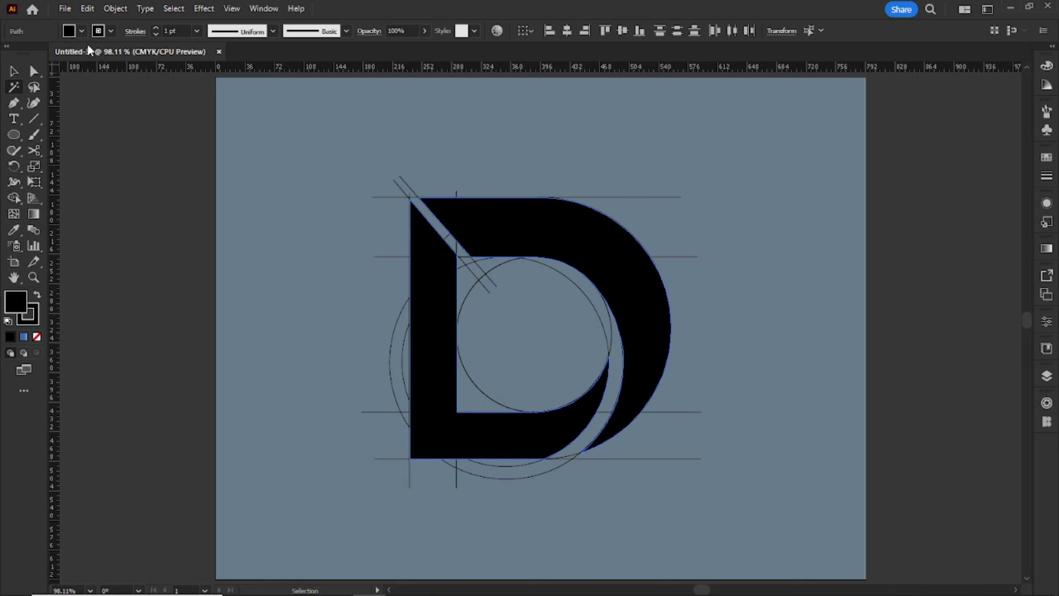
left_click(87, 9)
left_click(109, 57)
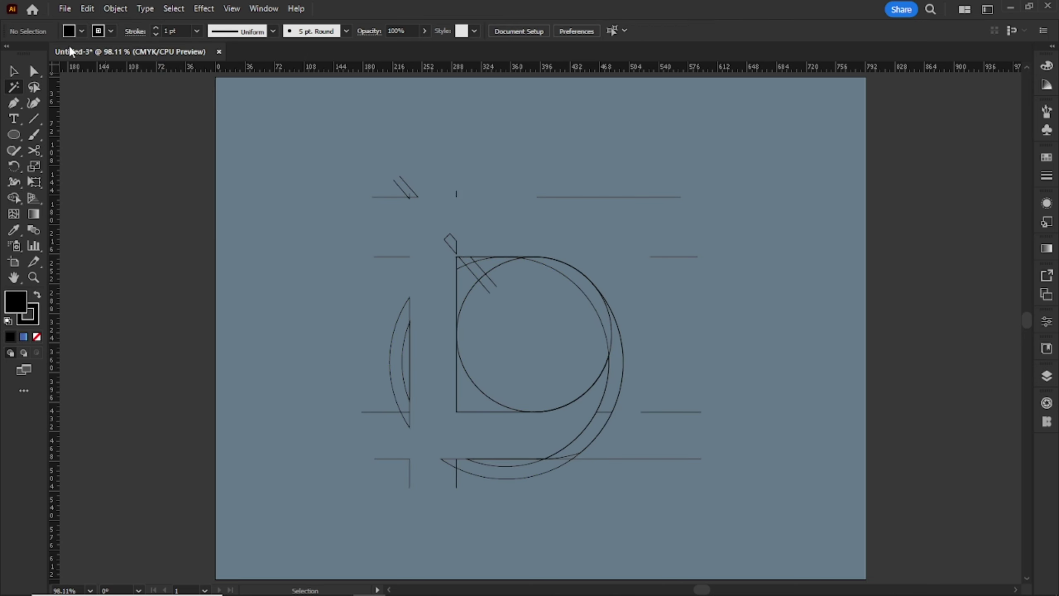
Step: Delete all remaining construction lines and circle fragments, and paste the two black shapes back onto the artboard
key("ctrl+a")
key("Delete")
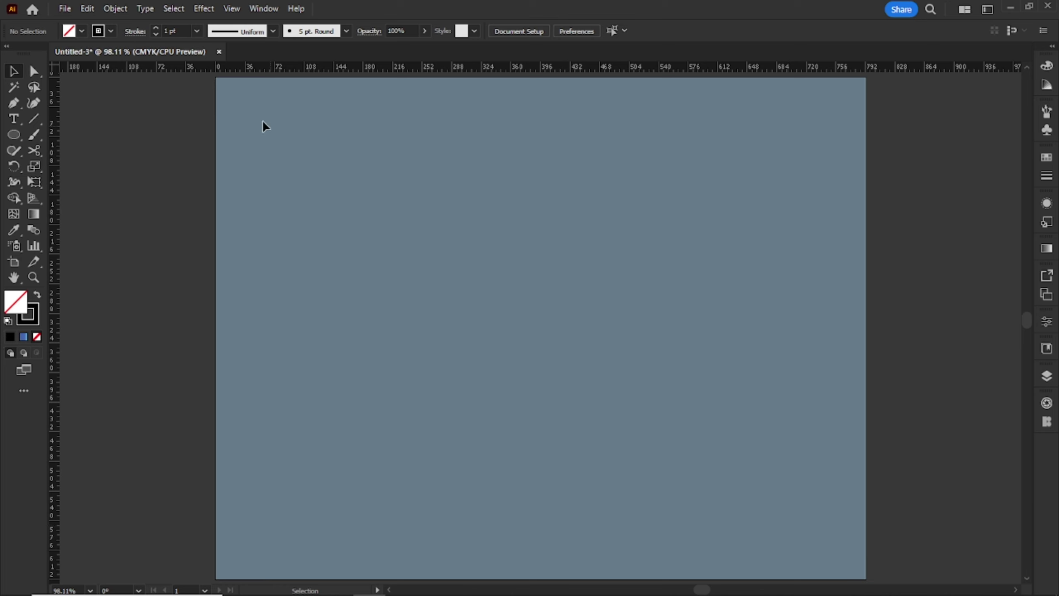
left_click(87, 8)
left_click(109, 85)
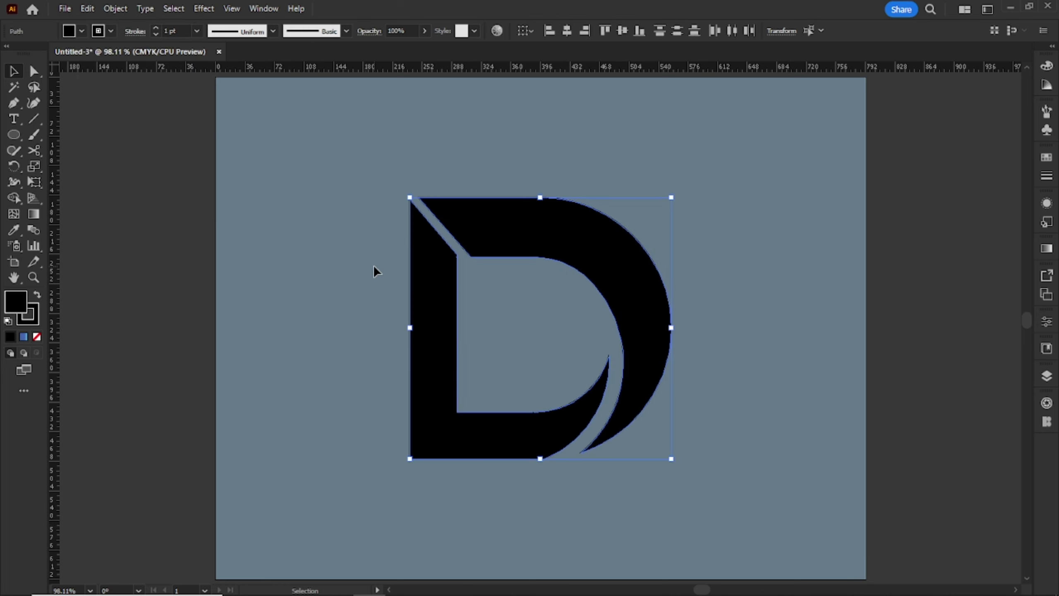
Step: Move the anchor where the stem shape's bottom edge meets its curve inward along the edge to smooth the transition
left_click(700, 417)
key("ctrl+plus")
key("ctrl+plus")
key("v")
left_click(863, 331)
key("a")
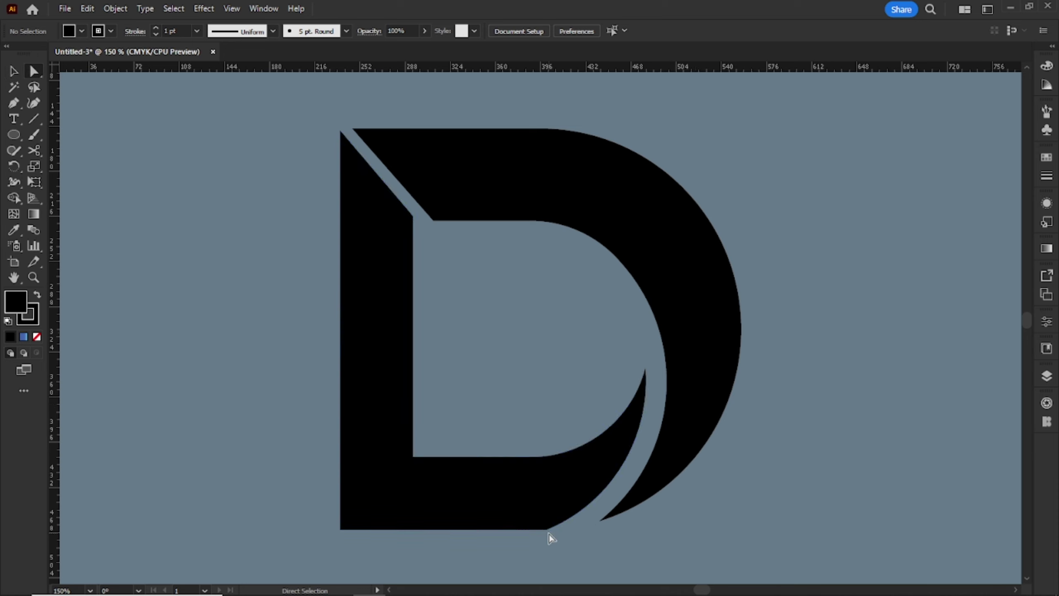
left_click(548, 530)
left_click_drag(540, 538, 513, 350)
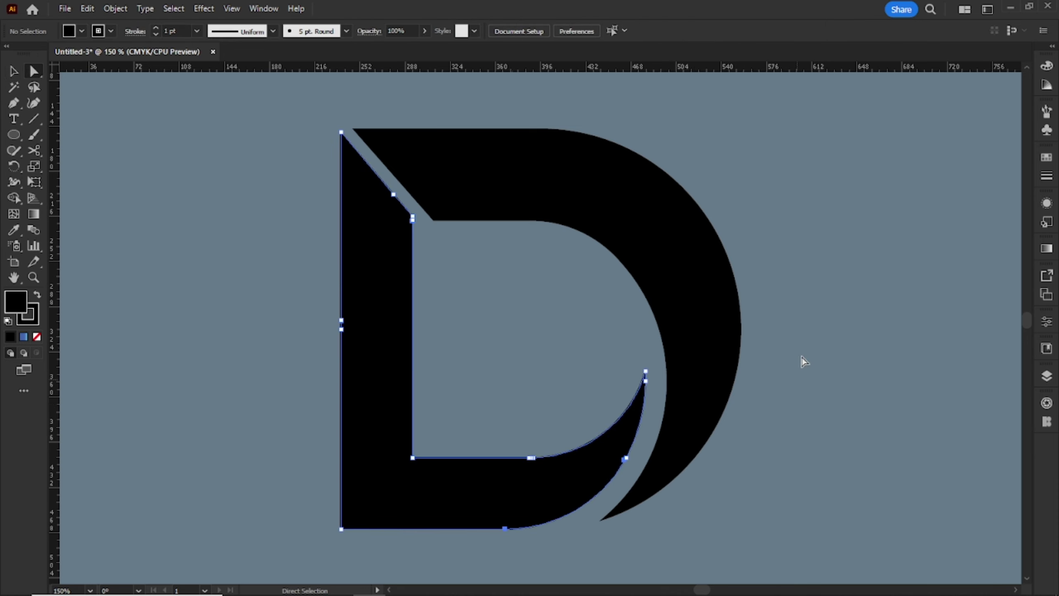
left_click(804, 360)
Step: Show the layers list and rename the outer curved path 1 and the stem path 2
key("v")
left_click(666, 202)
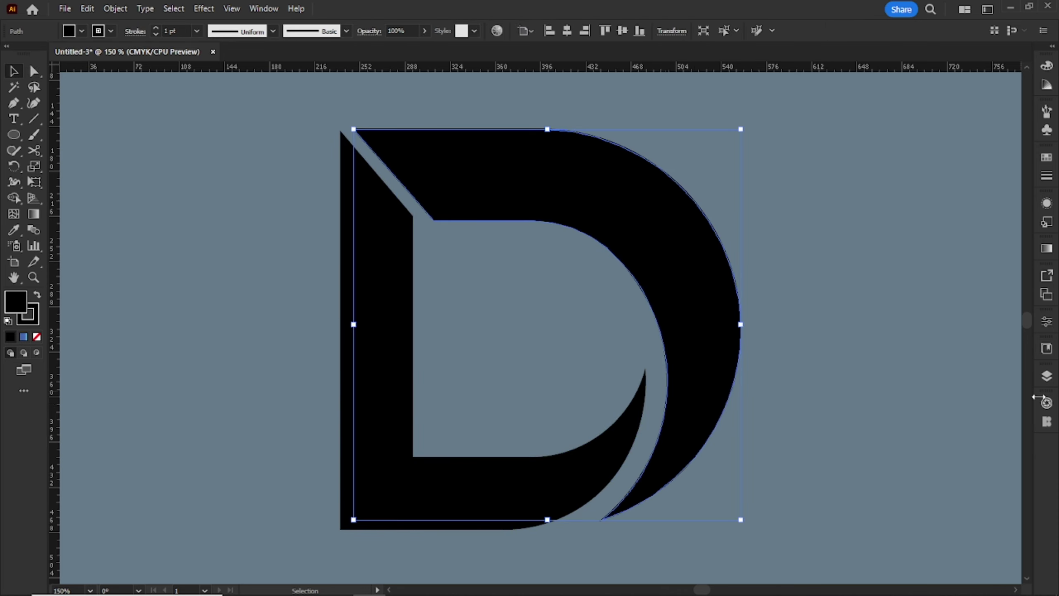
left_click(1046, 376)
left_click(900, 258)
left_click_drag(1003, 243, 968, 95)
left_click(801, 161)
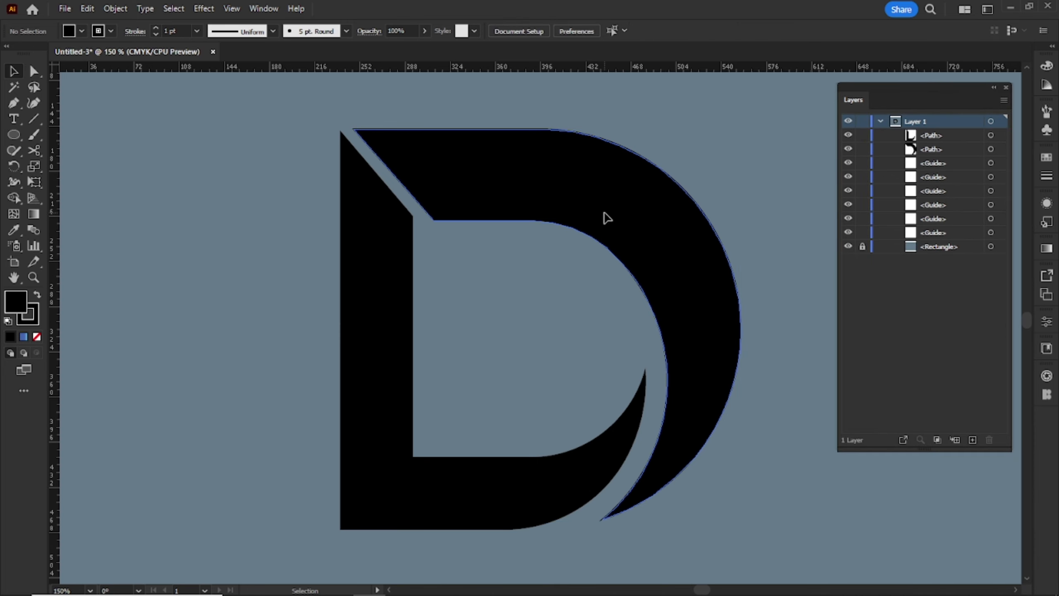
left_click(603, 212)
left_click(933, 151)
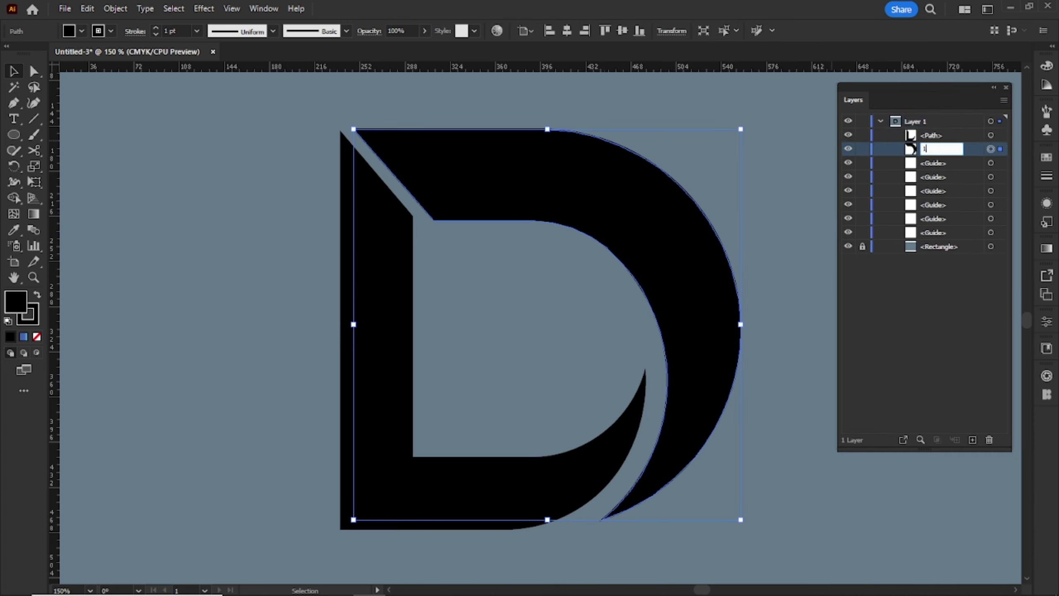
key("Return")
double_click(931, 135)
type("2")
key("Return")
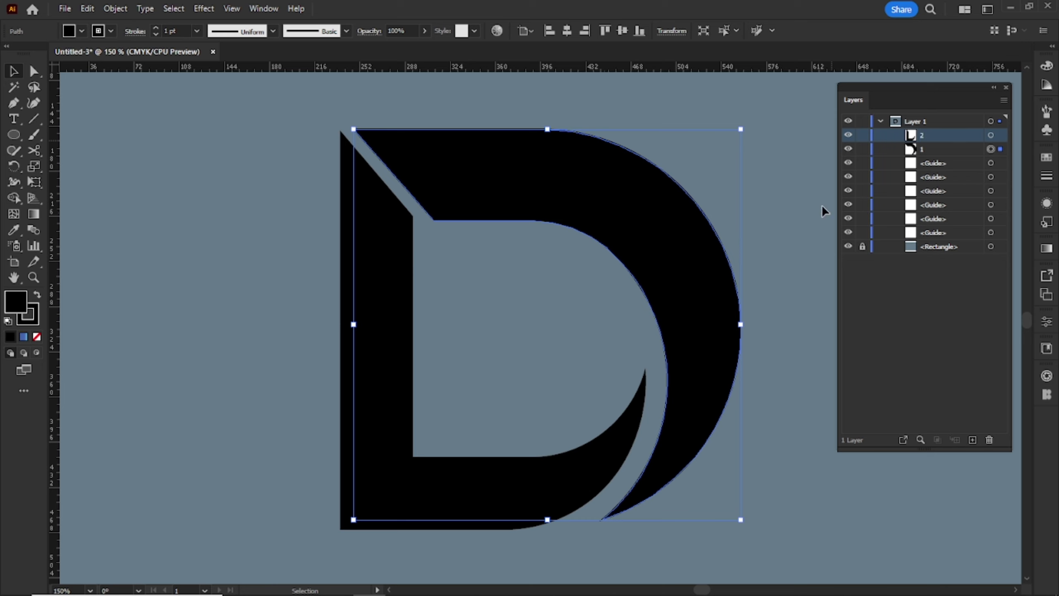
Step: Hide shape 2 and remove the stroke from shape 1, keeping its black fill
left_click(797, 230)
left_click(362, 279)
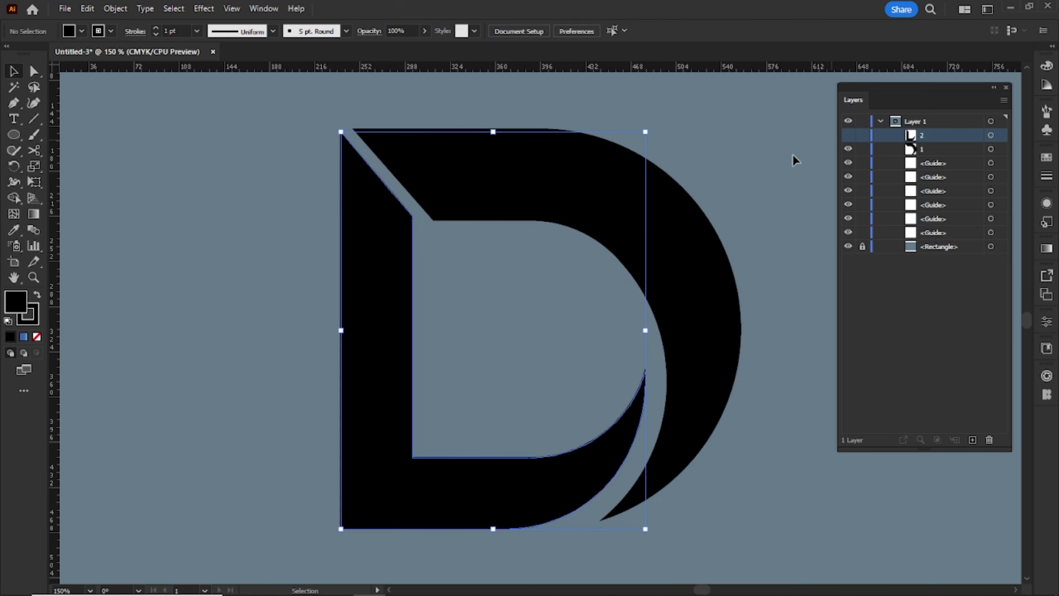
key("ctrl+3")
left_click(726, 206)
left_click(940, 154)
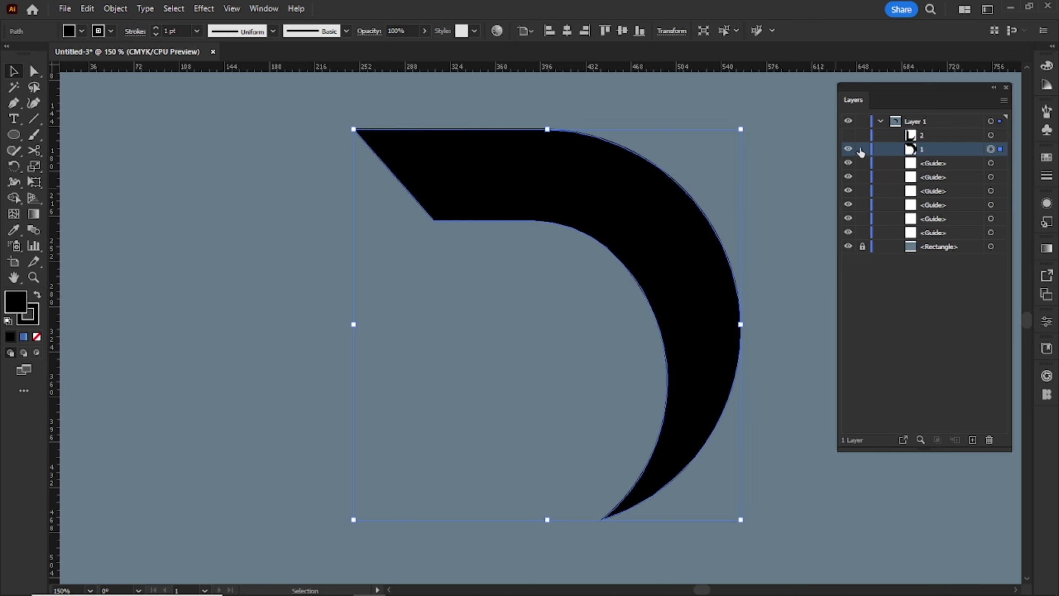
key("x")
key("slash")
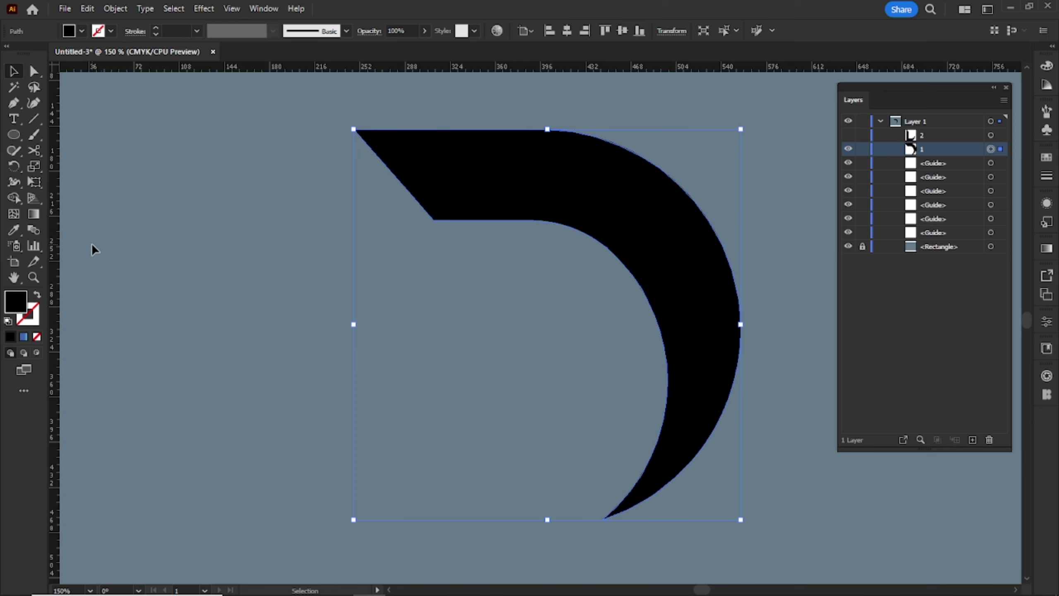
Step: Copy shape 1 and paste the duplicate directly in front of the original
left_click(87, 8)
left_click(108, 71)
left_click(87, 9)
left_click(109, 99)
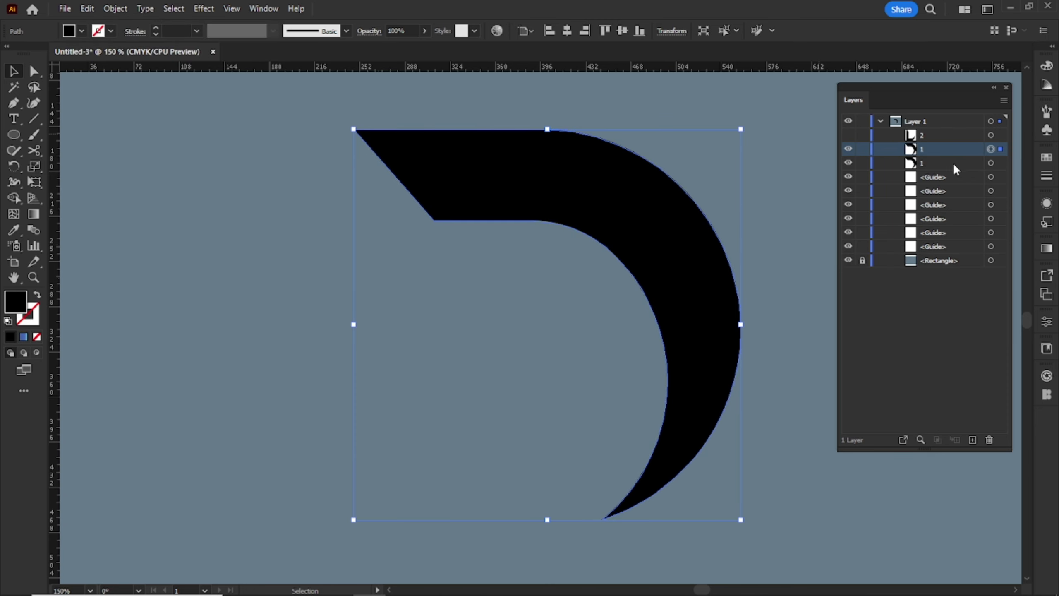
Step: Lock and hide the original shape 1, and give its front copy a red stroke with no fill
left_click(861, 163)
left_click(1047, 157)
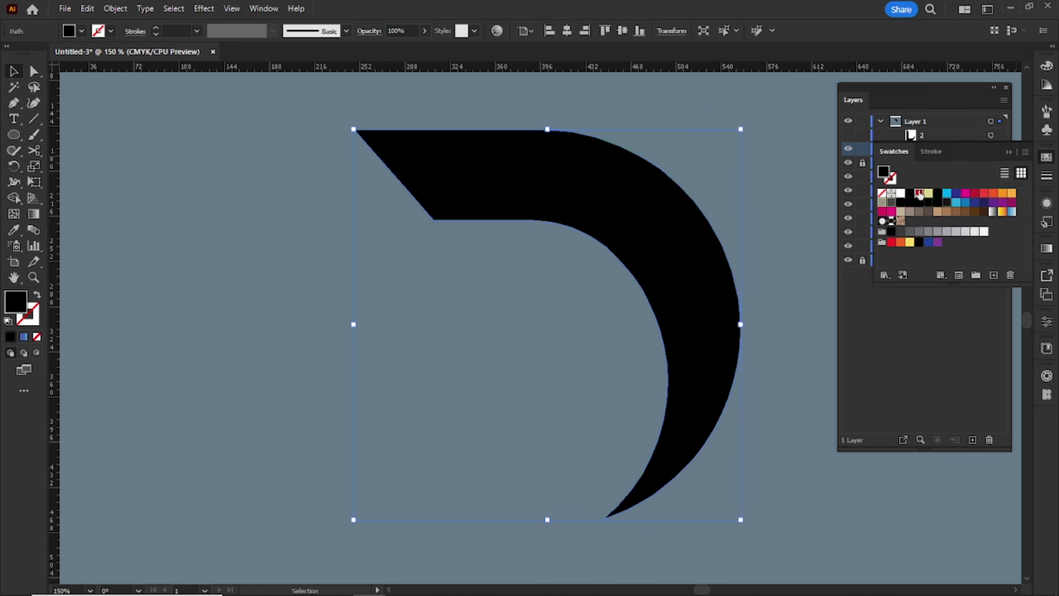
left_click(918, 192)
left_click(37, 296)
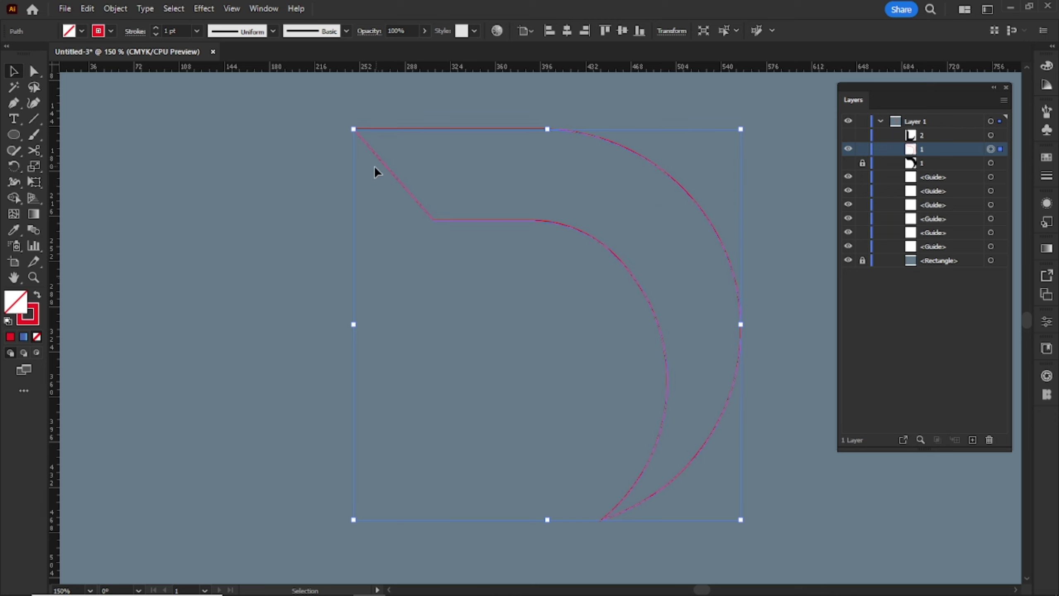
Step: Delete the slanted end and inner edge segments of the red outline, keeping only its outer edge
key("a")
left_click_drag(673, 348, 672, 348)
key("Delete")
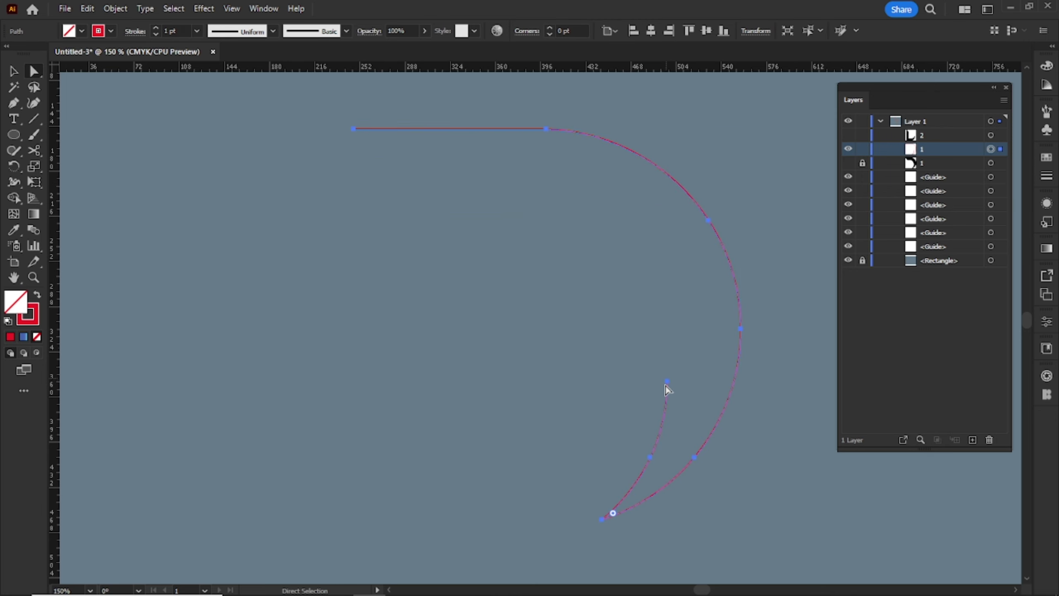
left_click_drag(684, 359, 582, 470)
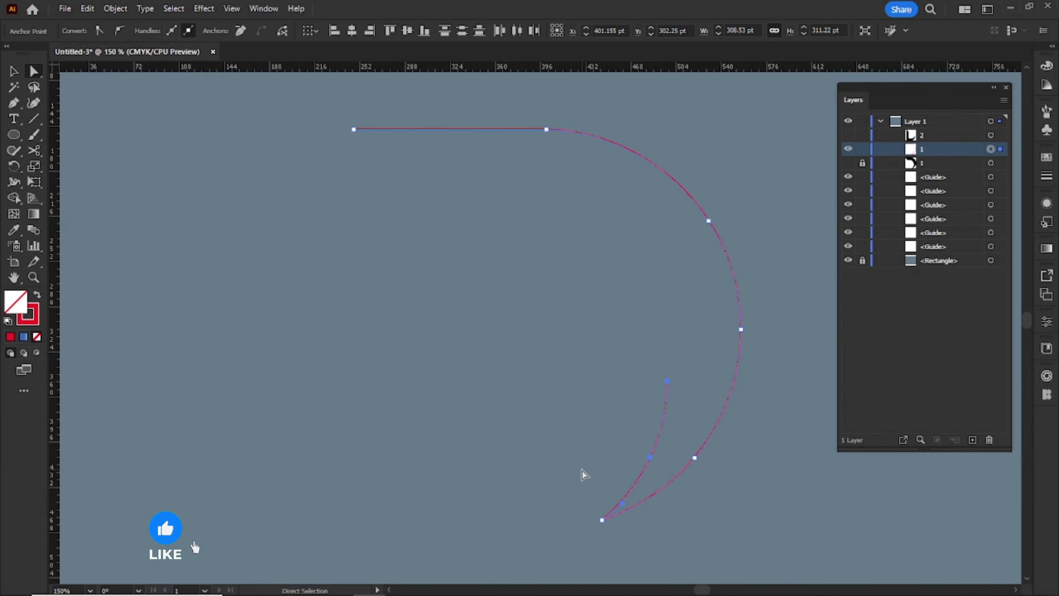
key("Delete")
key("v")
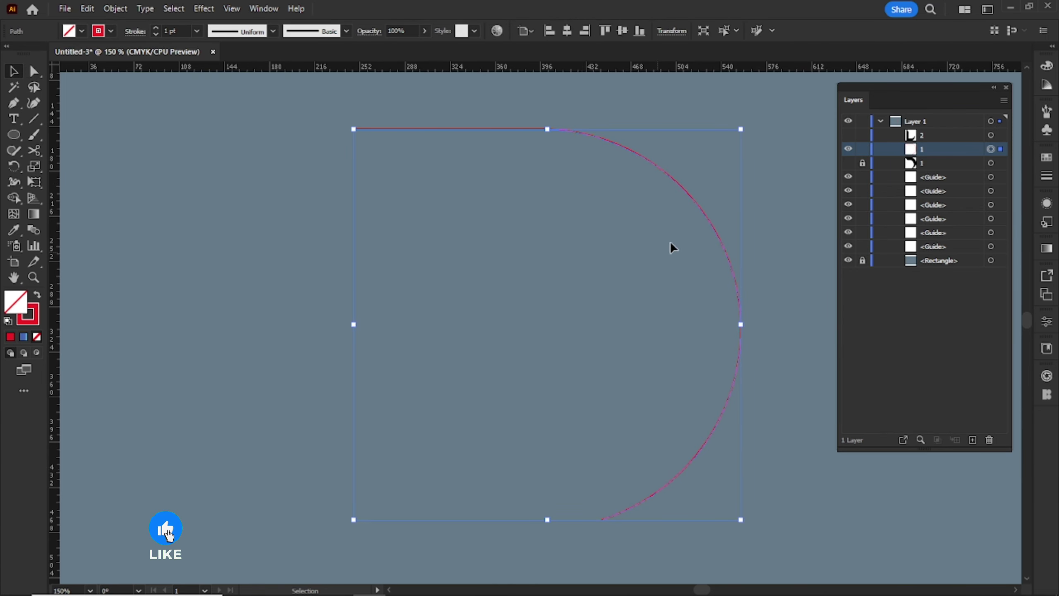
Step: Show the original shape 1, then move and scale the red line to run through the middle of the black curved shape
left_click(847, 163)
left_click_drag(654, 168, 655, 211)
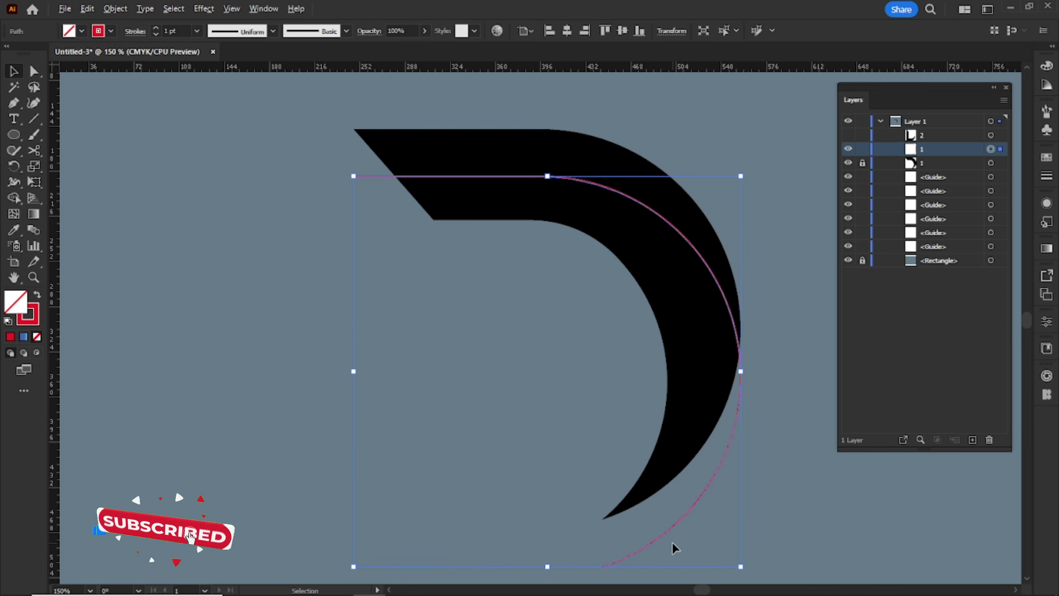
scroll(673, 544, "up", 1)
scroll(584, 548, "down", 2)
left_click_drag(502, 548, 502, 491)
left_click_drag(762, 258, 716, 259)
scroll(588, 449, "up", 2)
mouse_move(377, 527)
left_mouse_down()
mouse_move(375, 536)
mouse_move(341, 514)
left_mouse_up()
scroll(402, 550, "up", 2)
scroll(341, 514, "down", 9)
left_click(371, 443)
key("ctrl+0")
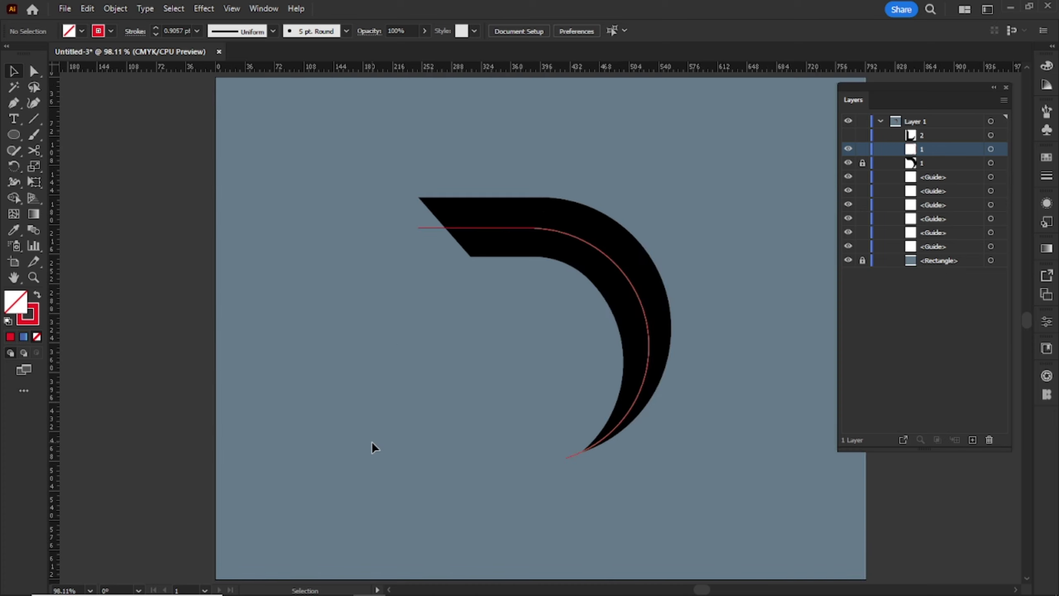
Step: Hide shape 1 and its red centre line, and show shape 2
left_click_drag(572, 294, 564, 295)
left_click(535, 328)
left_click(848, 163)
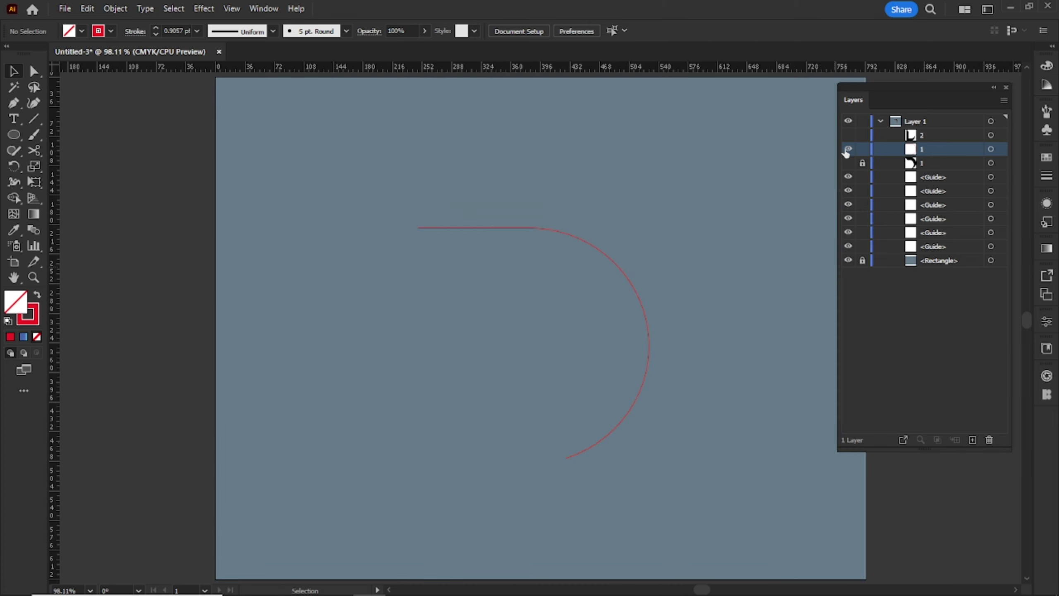
left_click(914, 137)
left_click(848, 134)
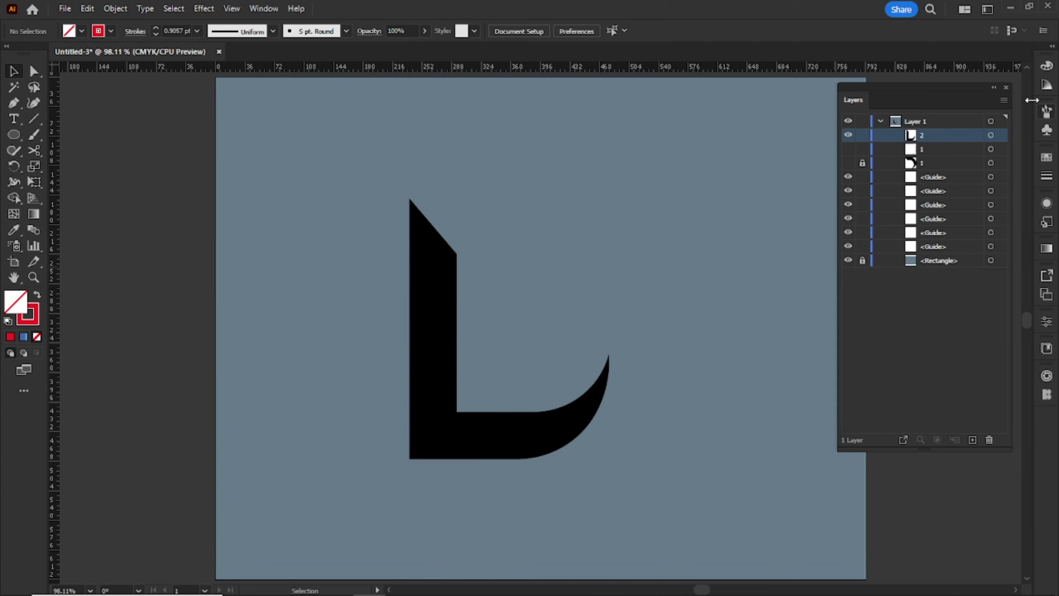
Step: Remove the stroke from shape 2, keeping its black fill
left_click(990, 135)
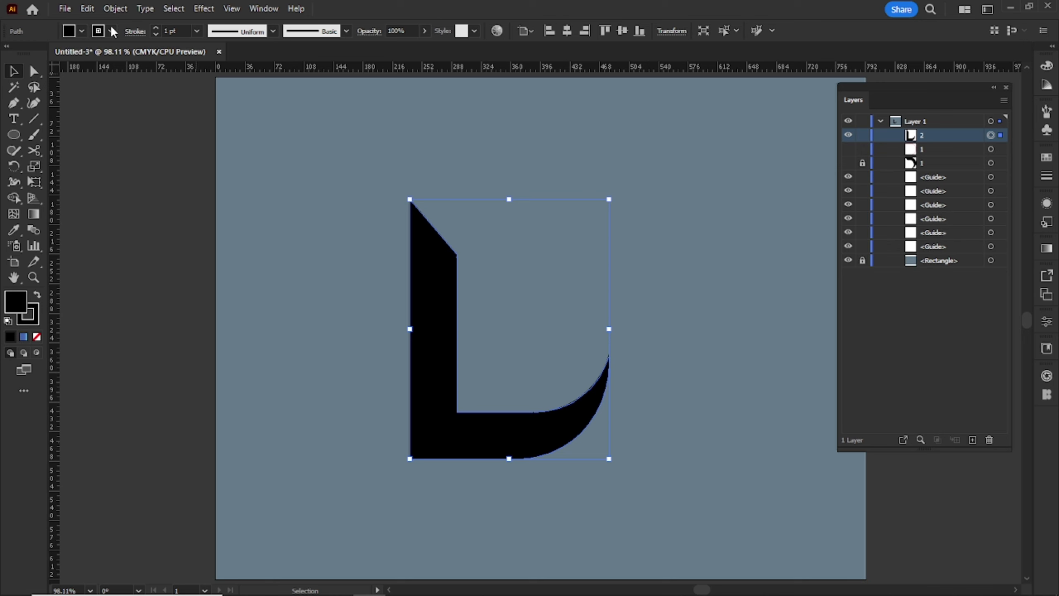
left_click(35, 323)
key("slash")
key("x")
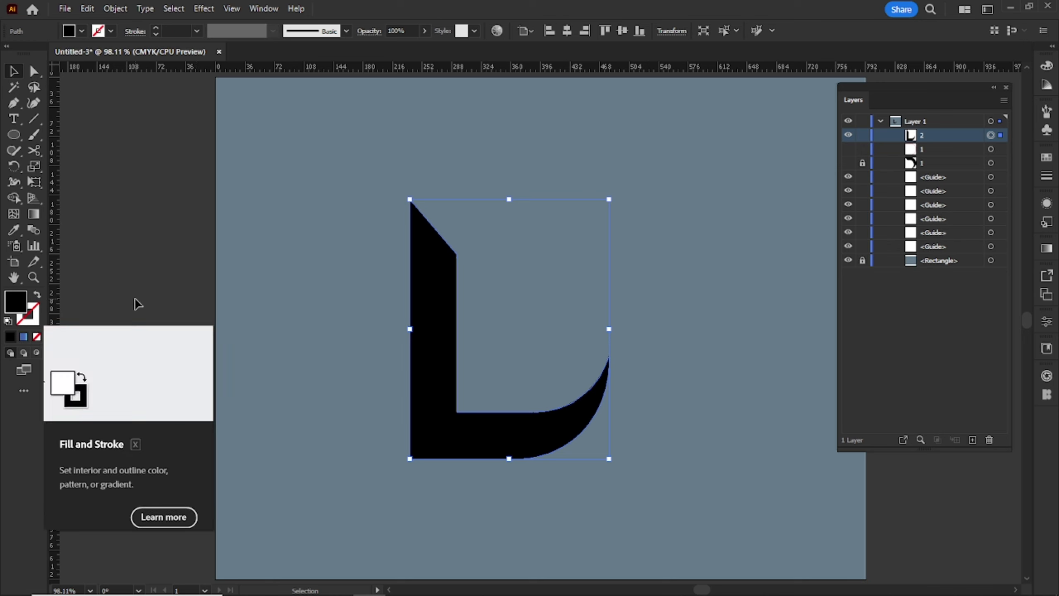
Step: Copy shape 2 and paste the duplicate directly in front of the original
left_click(94, 8)
left_click(105, 72)
left_click(88, 9)
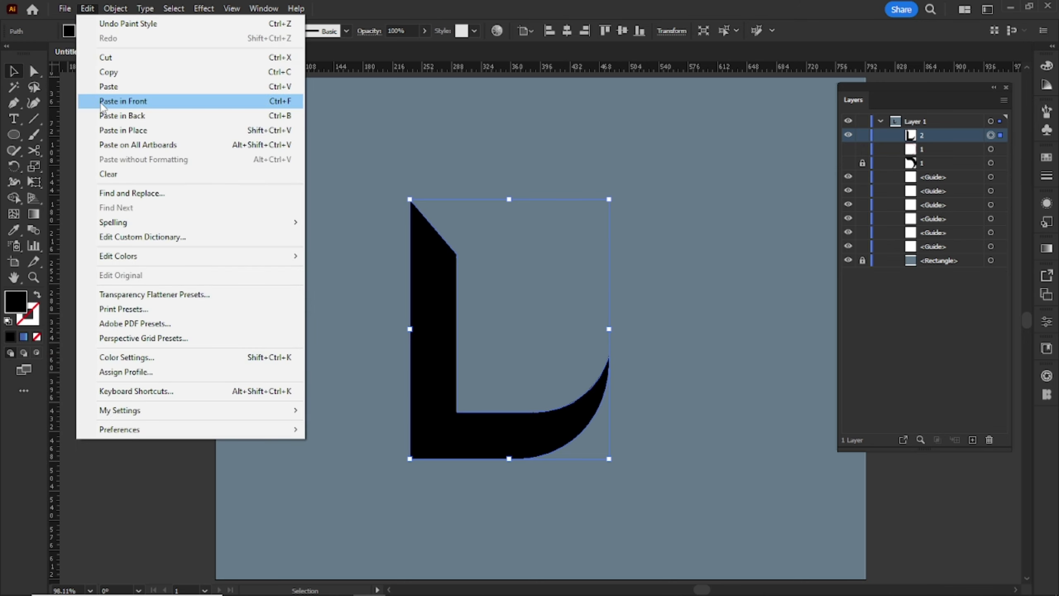
left_click(121, 101)
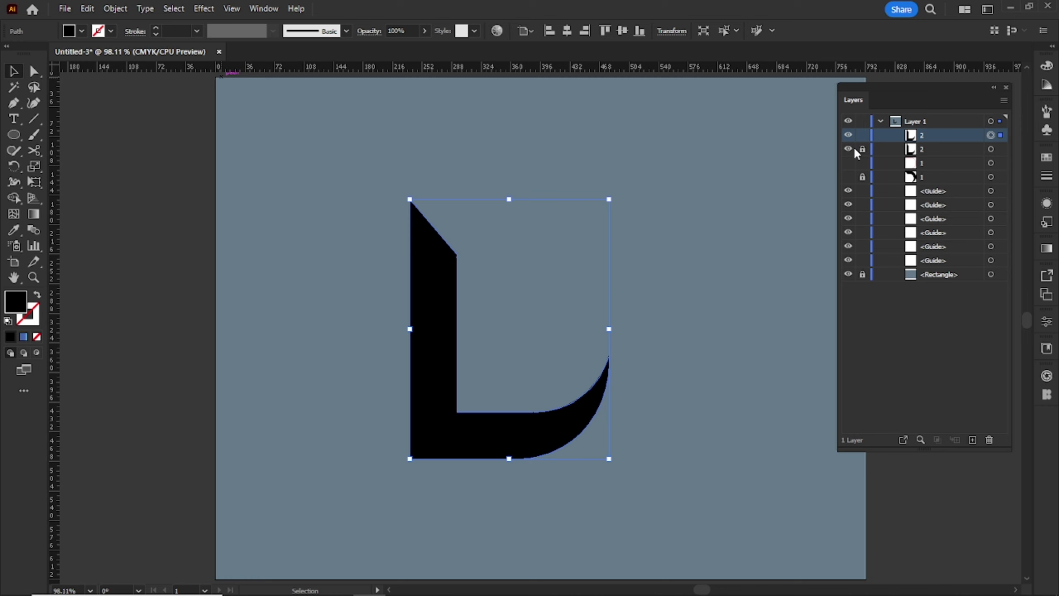
Step: Lock and hide the original shape 2, and give its front copy a red stroke with no fill
left_click(1046, 157)
left_click(915, 192)
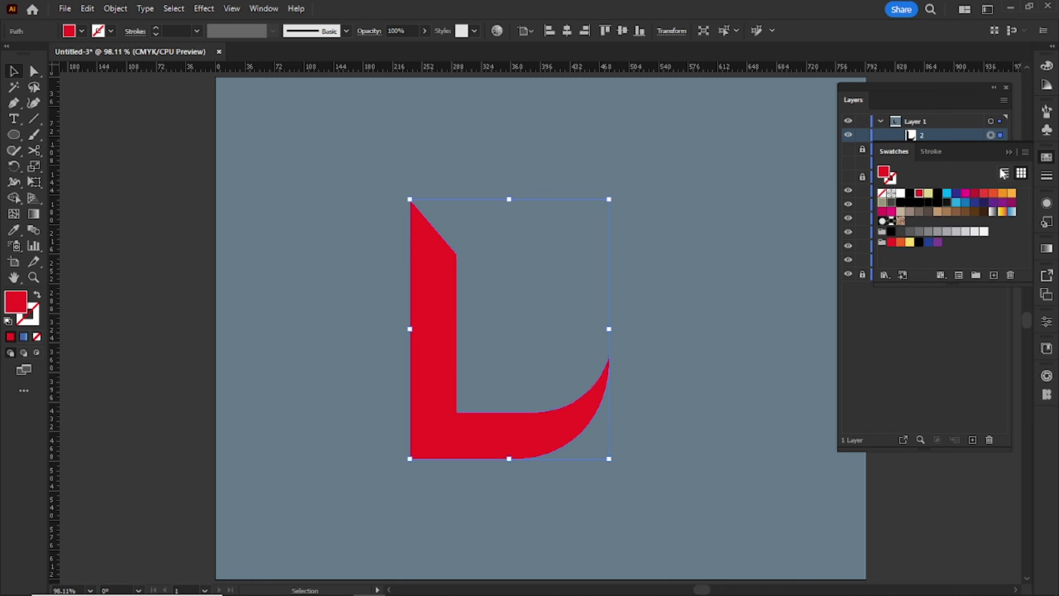
left_click(1023, 142)
key("shift+x")
Step: Show the original shape 2 and delete the slanted and inner edge segments of its red outline, keeping the outer edge
scroll(450, 470, "up", 1)
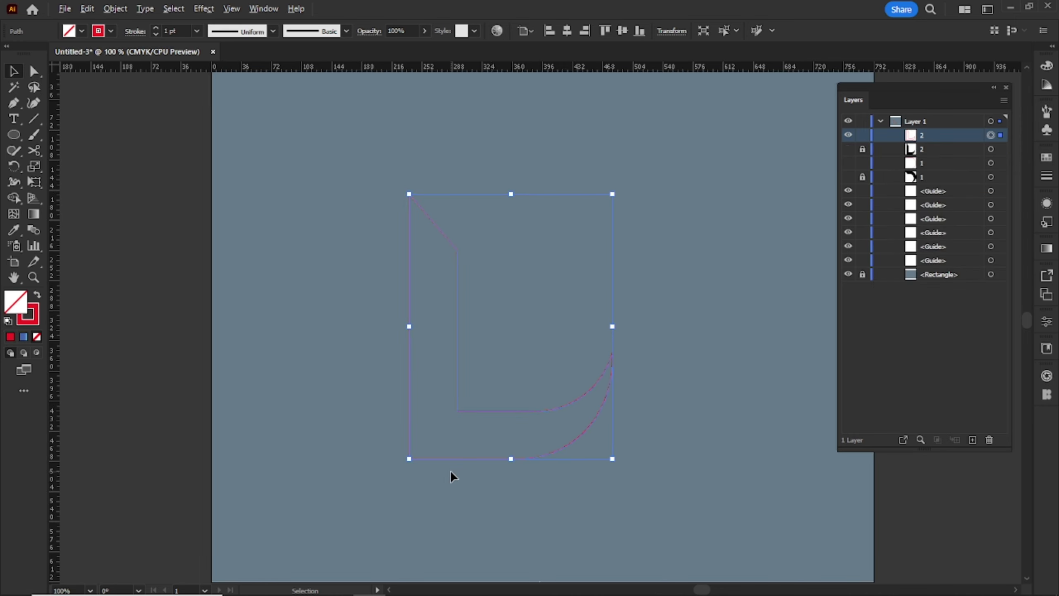
scroll(497, 443, "up", 1)
scroll(441, 317, "up", 4)
left_click(848, 149)
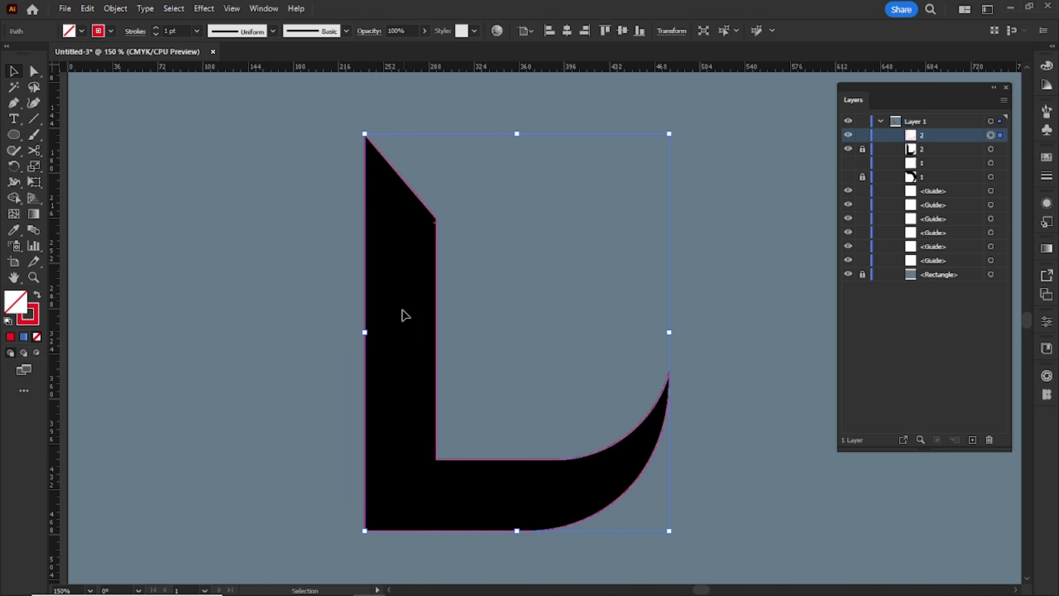
key("a")
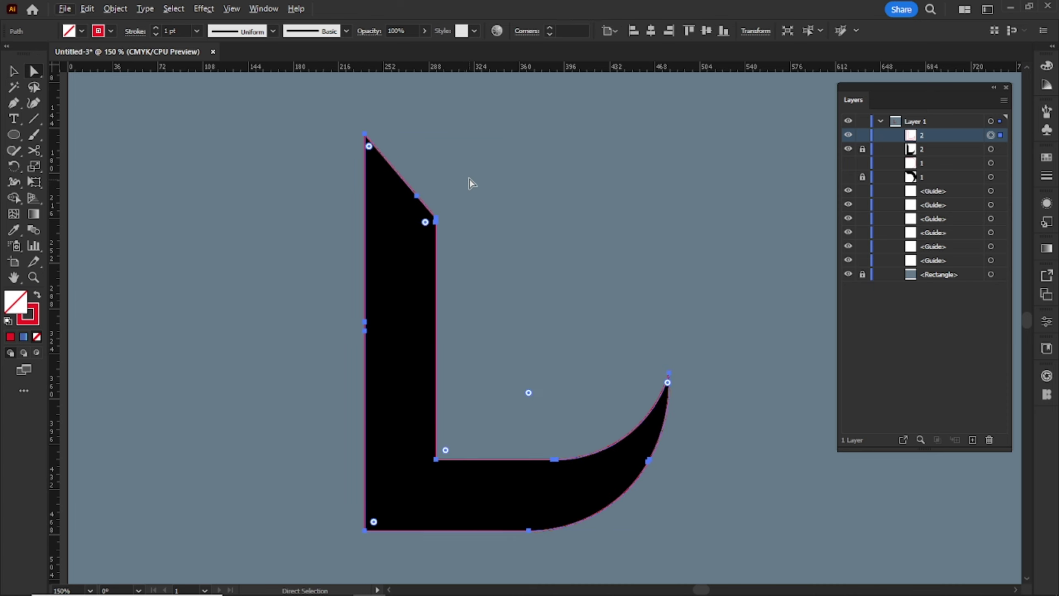
left_click_drag(411, 468, 409, 471)
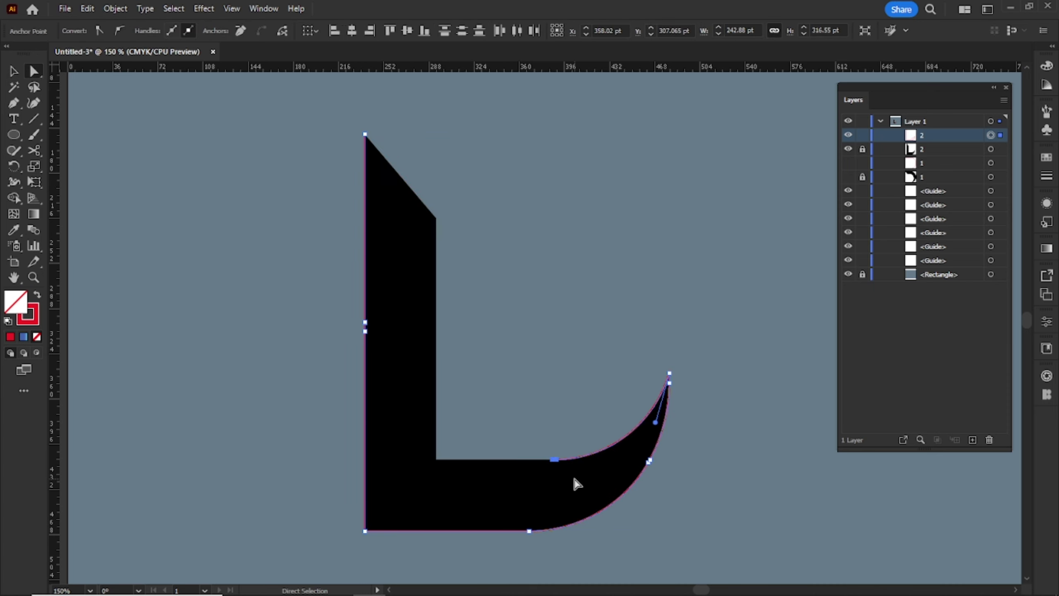
key("v")
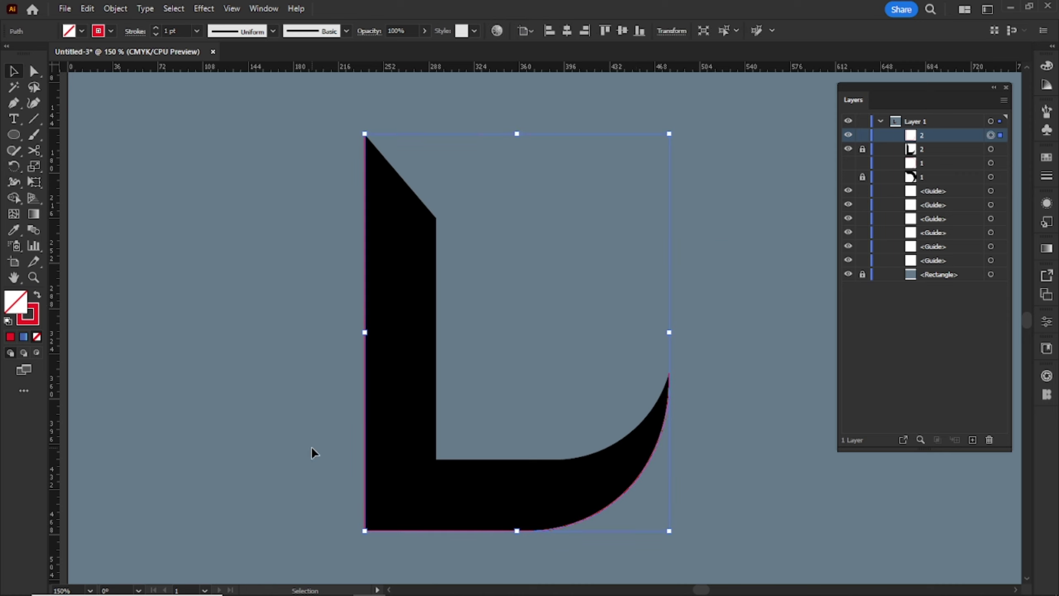
Step: Scale the red line inward from its outer side and bottom so it runs through the middle of shape 2
left_click_drag(365, 331, 399, 333)
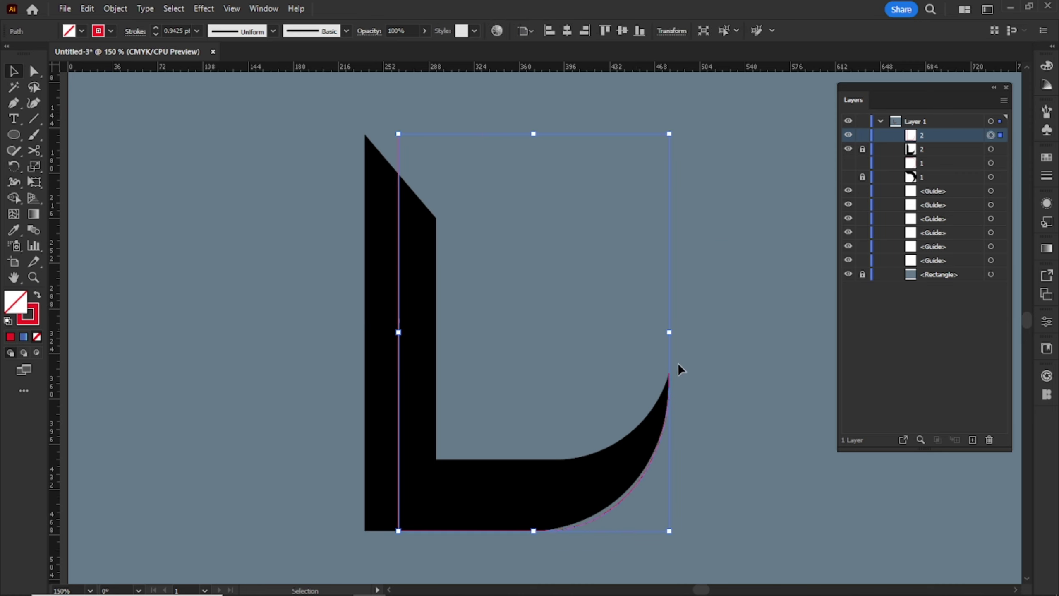
left_click_drag(533, 536, 527, 494)
left_click(708, 384)
scroll(708, 384, "up", 2)
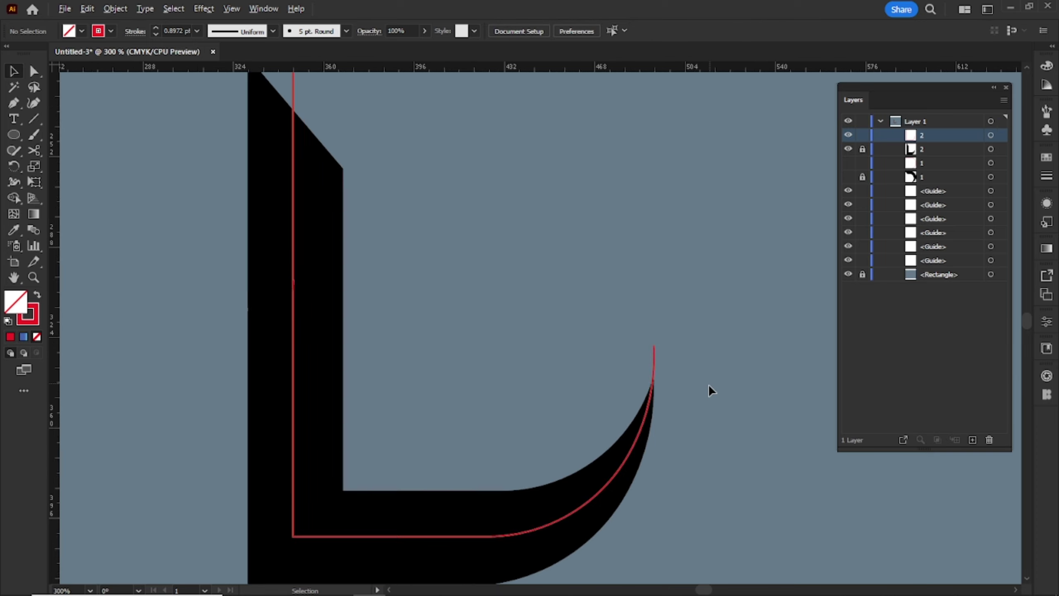
scroll(708, 384, "up", 2)
key("ctrl+0")
key("ctrl+1")
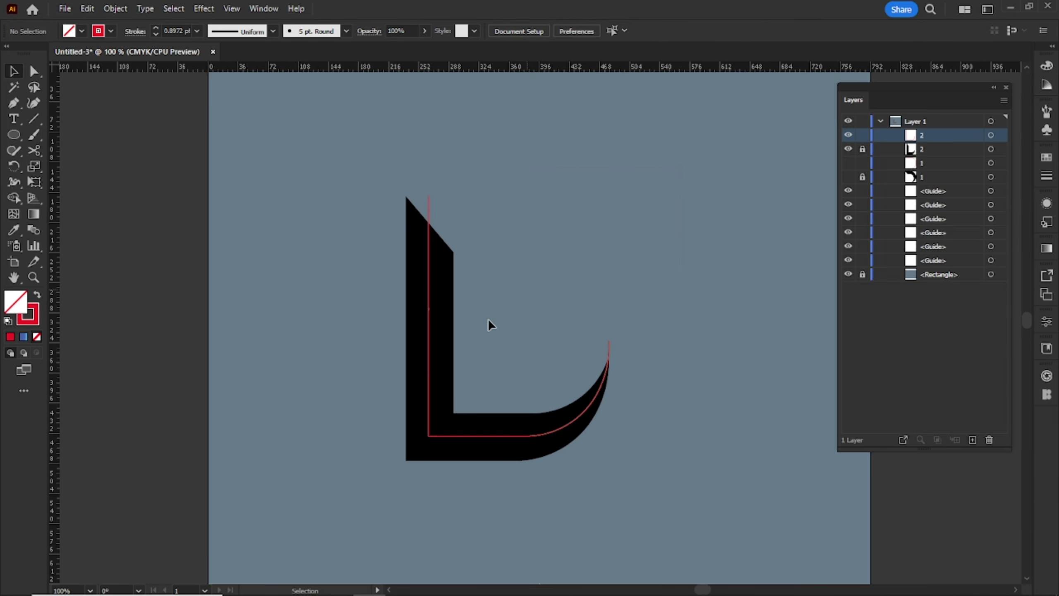
Step: Unlock the black shapes, show shape 1 and its centre line, and select all four letter paths
key("ctrl+a")
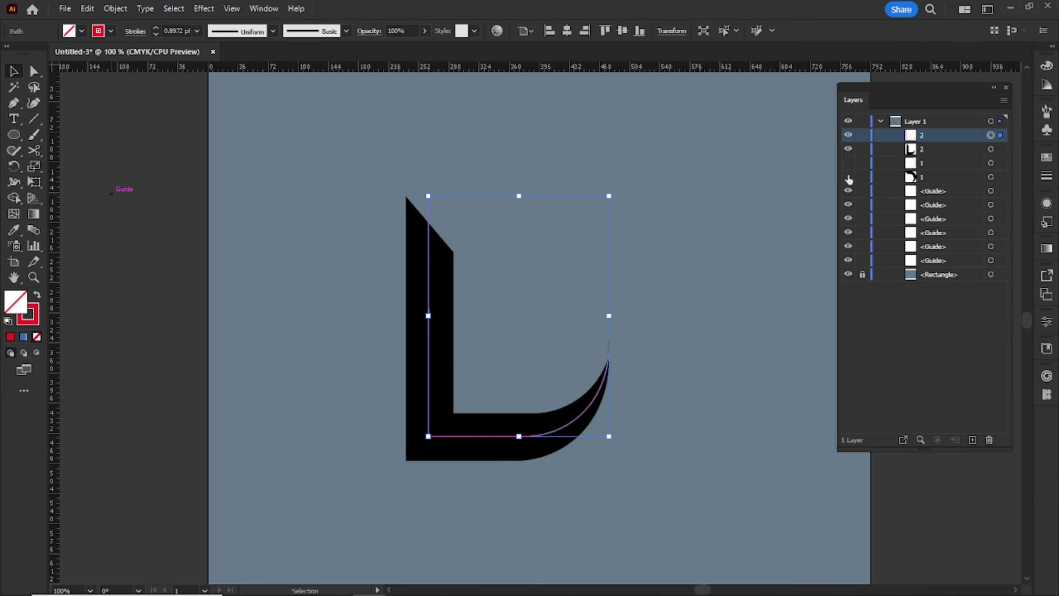
left_click_drag(849, 179, 848, 162)
left_click(712, 177)
key("ctrl+a")
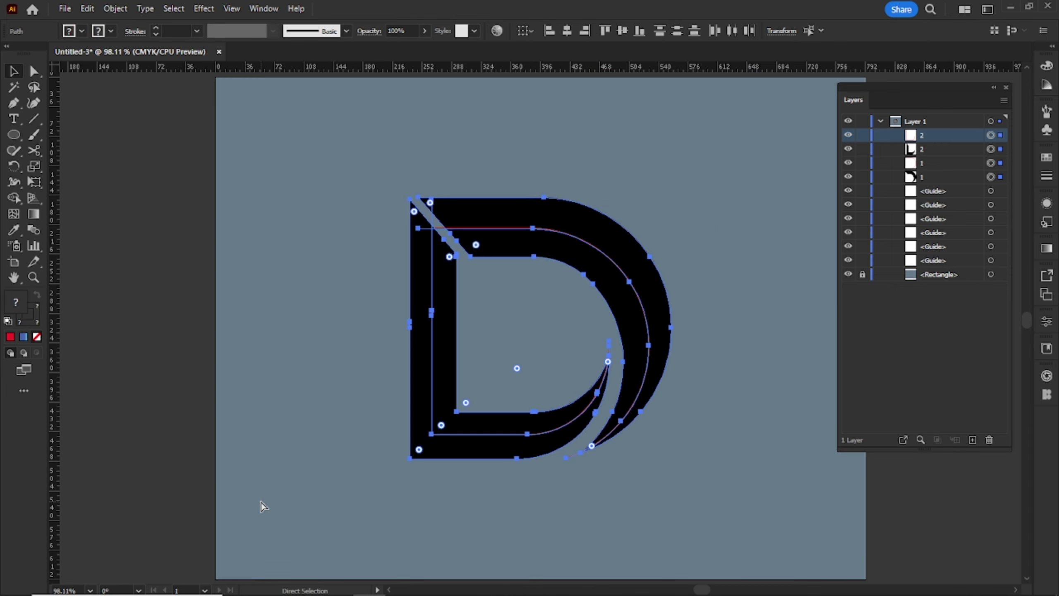
key("ctrl+equal")
key("a")
key("v")
scroll(317, 196, "right", 1)
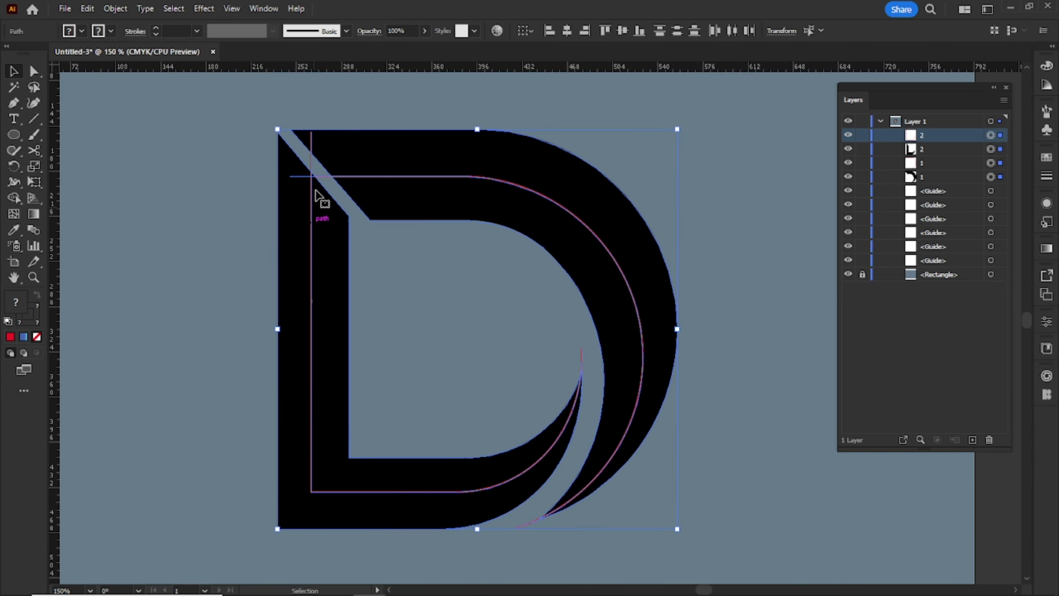
Step: Split both letter shapes along their centre lines into red-filled halves with Shape Builder
left_click_drag(15, 200, 70, 199)
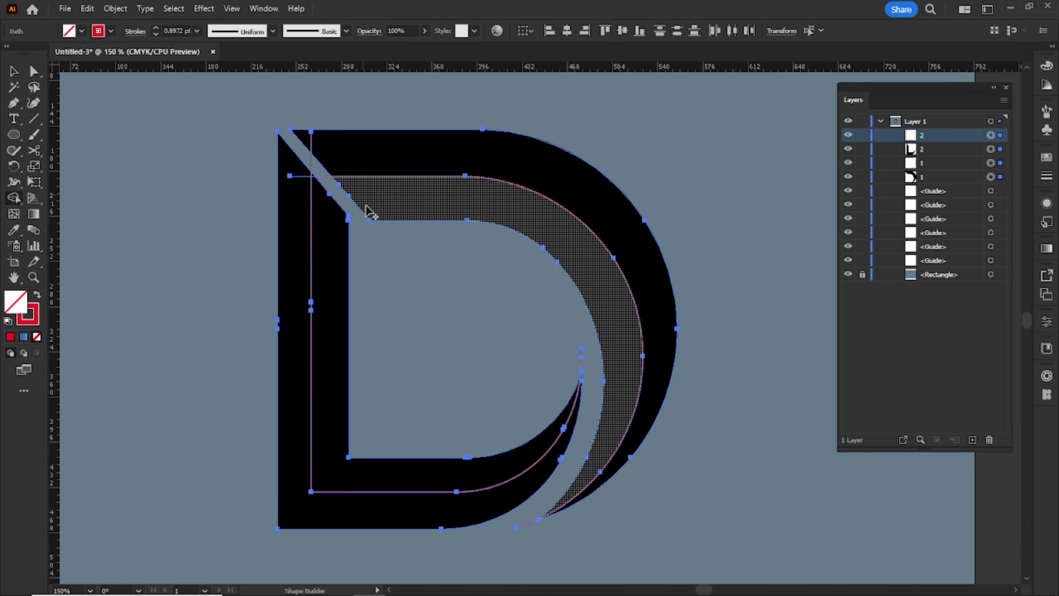
left_click(37, 295)
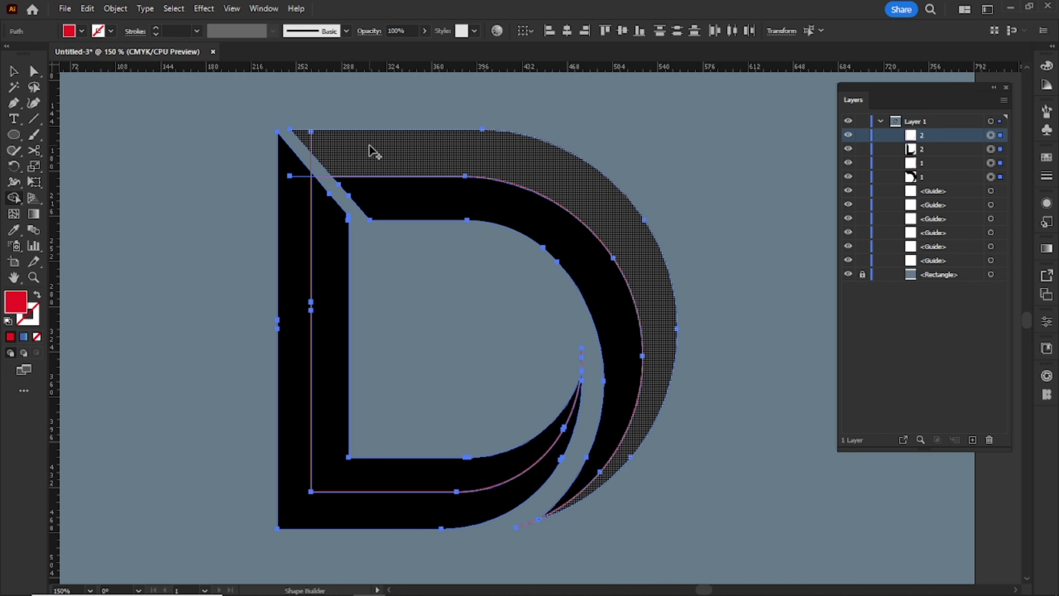
left_click_drag(370, 149, 572, 499)
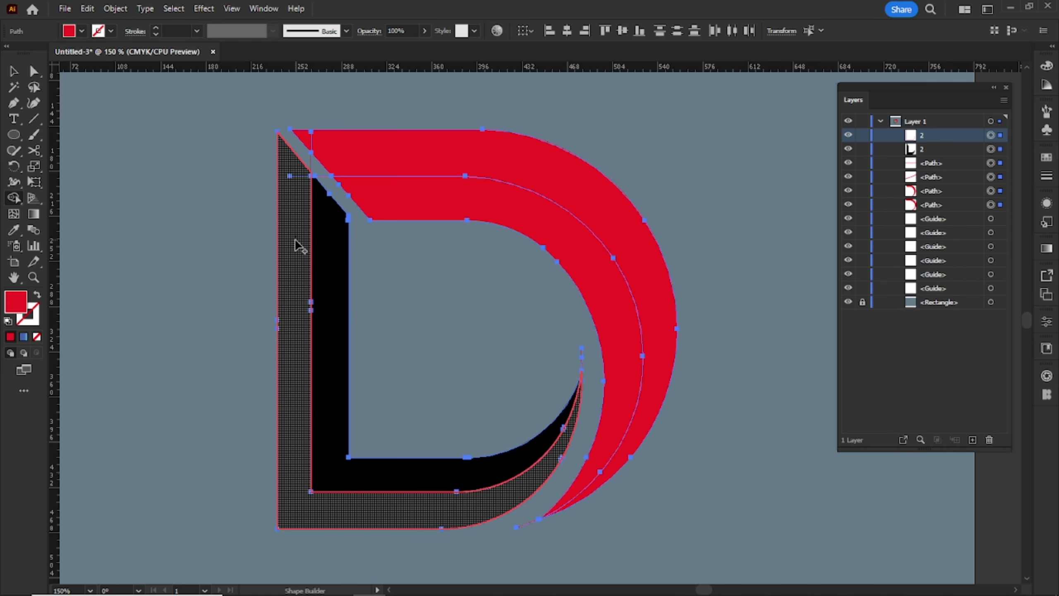
left_click(298, 267)
left_click(323, 313)
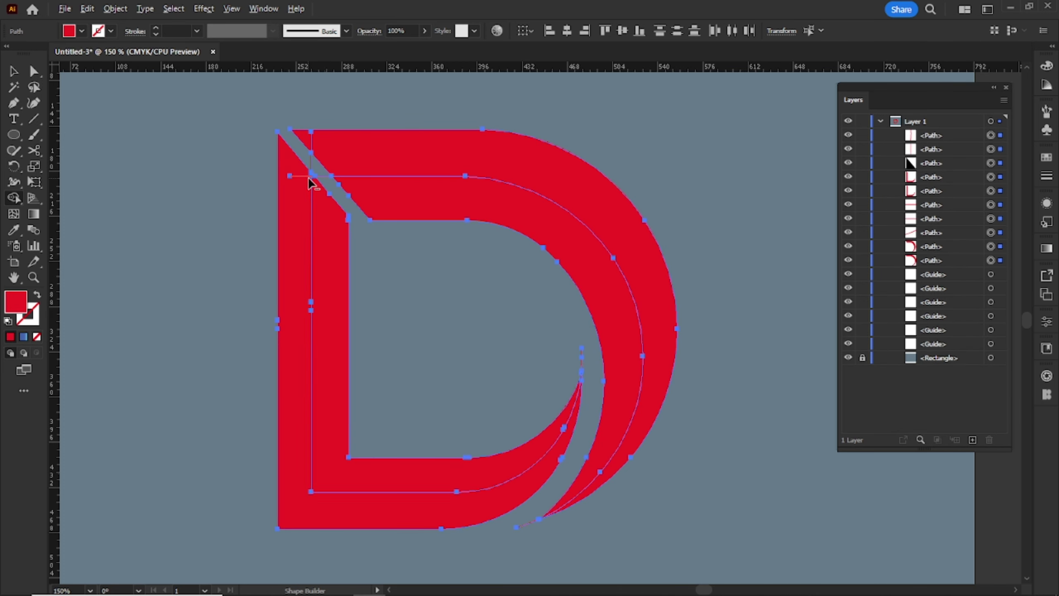
Step: Merge the small black triangle at the slanted cut into the stem's inner half and remove the stray line crossing the outer half
scroll(307, 177, "up", 6)
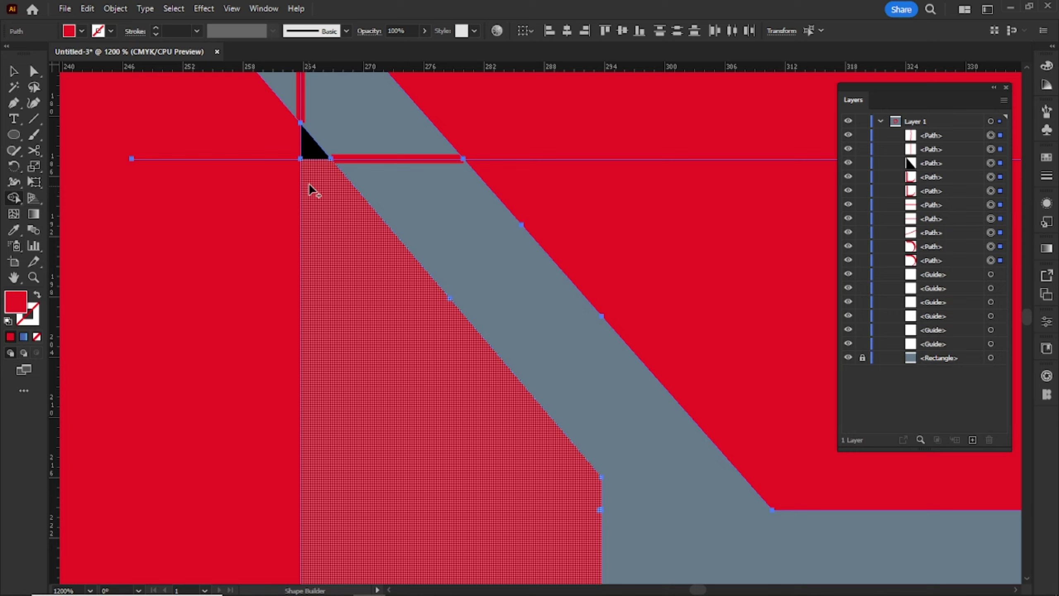
left_click_drag(309, 183, 310, 148)
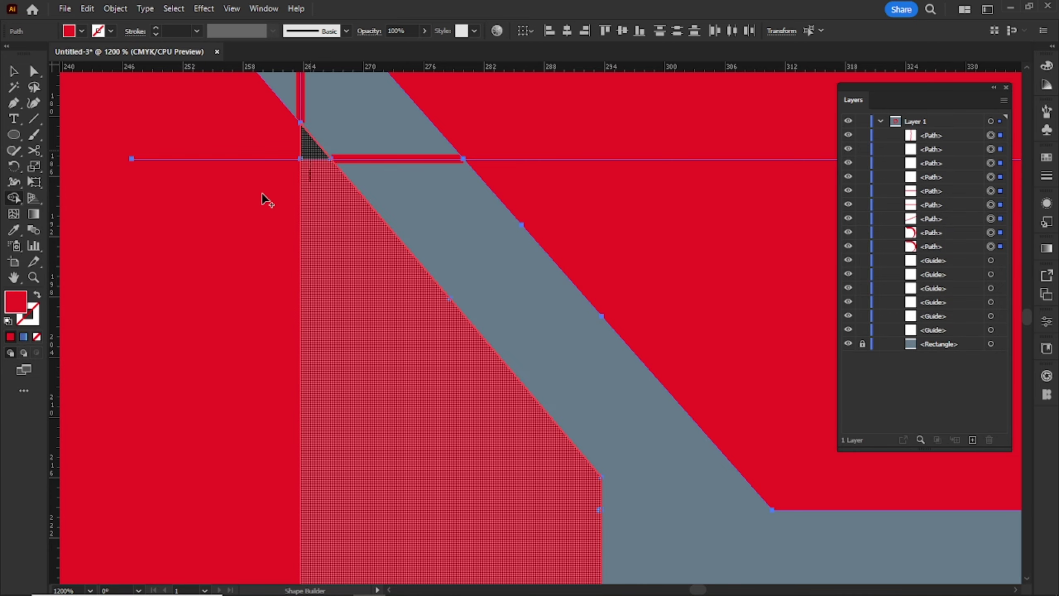
left_click(154, 159, "alt")
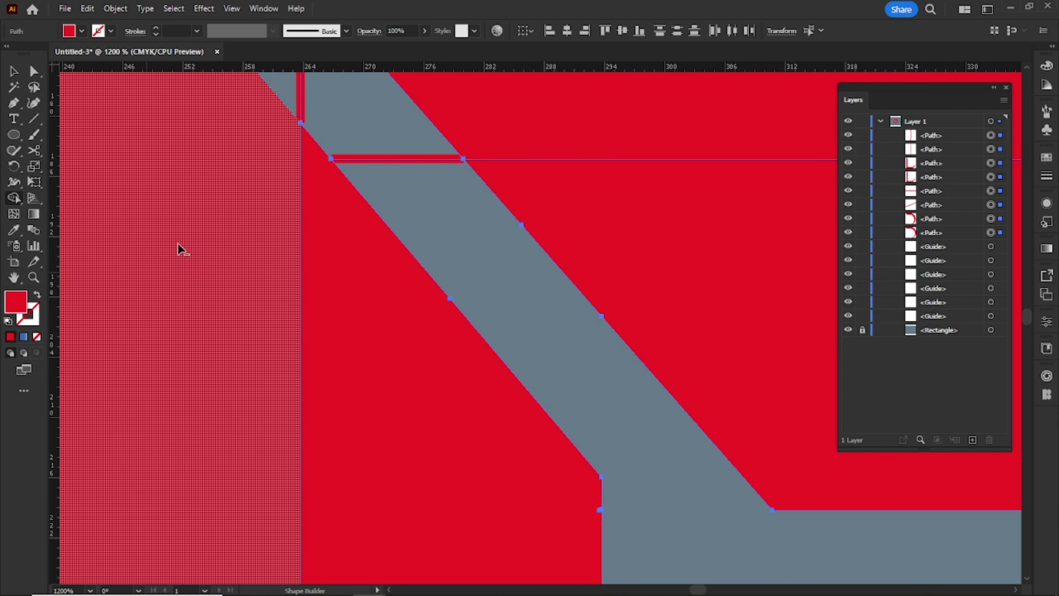
key("ctrl+0")
key("v")
left_click(390, 310)
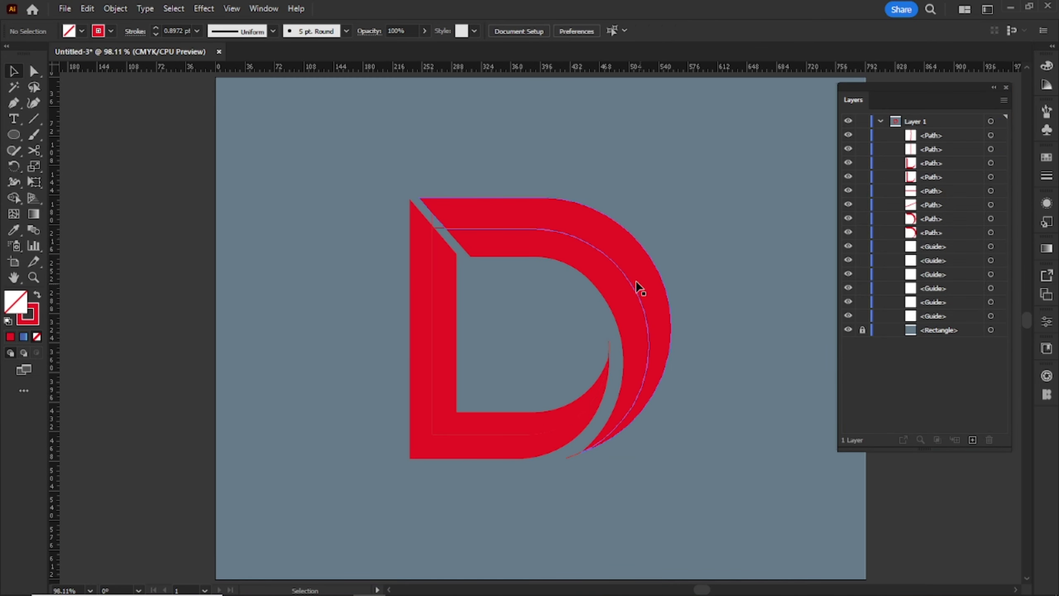
Step: Select all the red-filled letter halves with the Magic Wand and cut them from the artboard
left_click(87, 9)
left_click(12, 91)
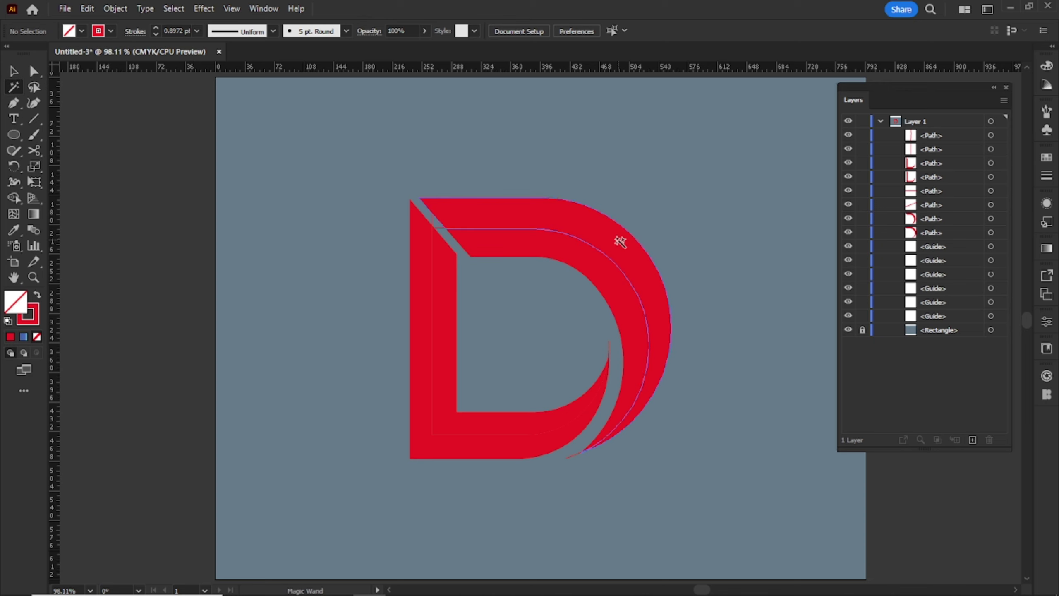
left_click(614, 239)
left_click(21, 71)
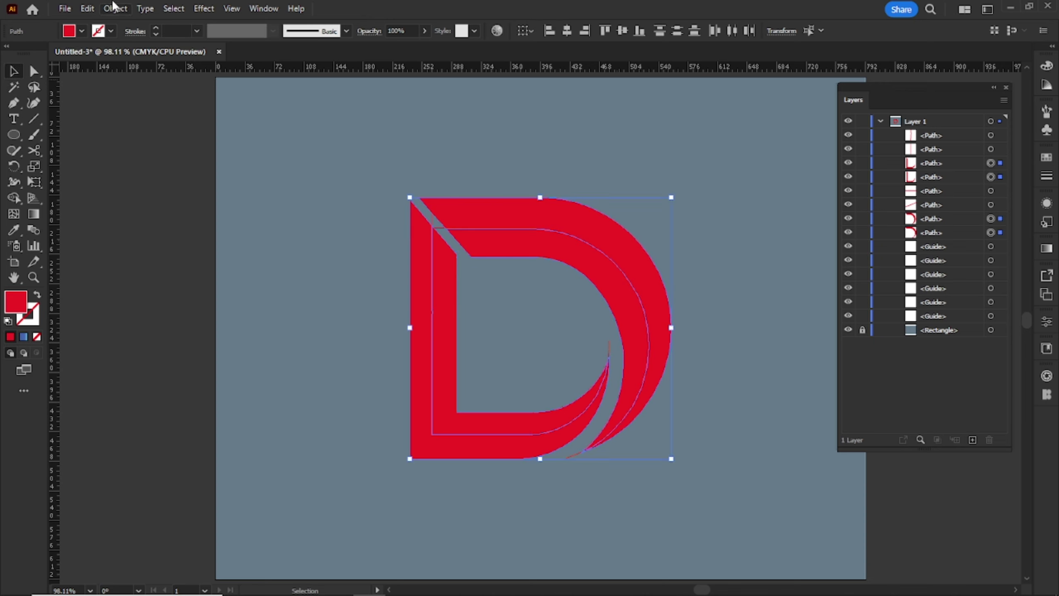
left_click(87, 8)
left_click(105, 58)
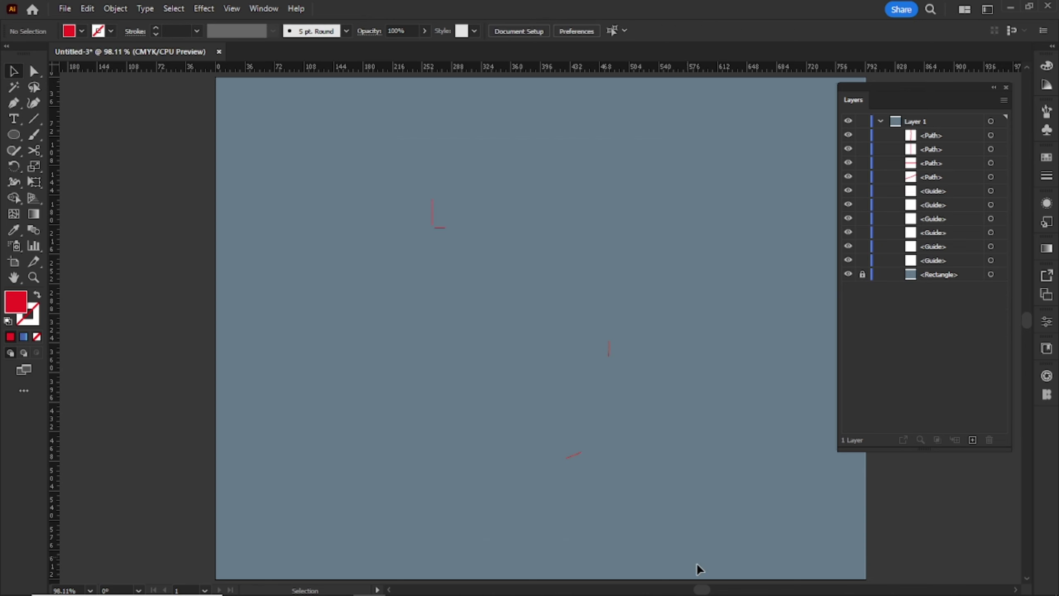
Step: Clear the leftover line fragments and paste the red letter halves back in place, slightly enlarged about their centre
left_click(87, 9)
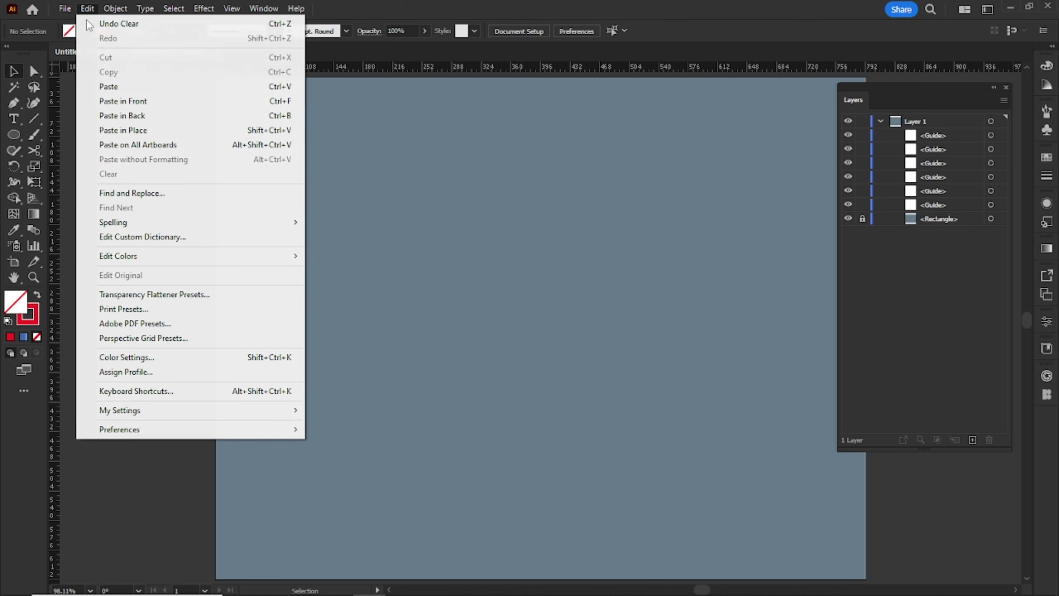
left_click(110, 97)
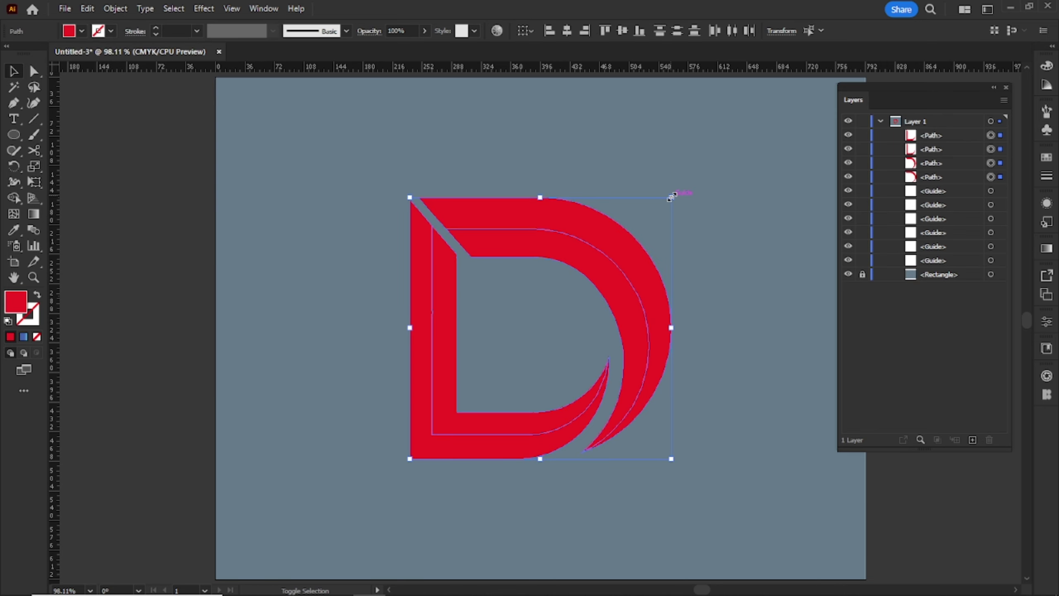
left_click_drag(670, 197, 679, 189)
Step: Show the gradient settings beside the artboard and fill all four letter halves with the blue-to-light-blue linear gradient
left_click(264, 8)
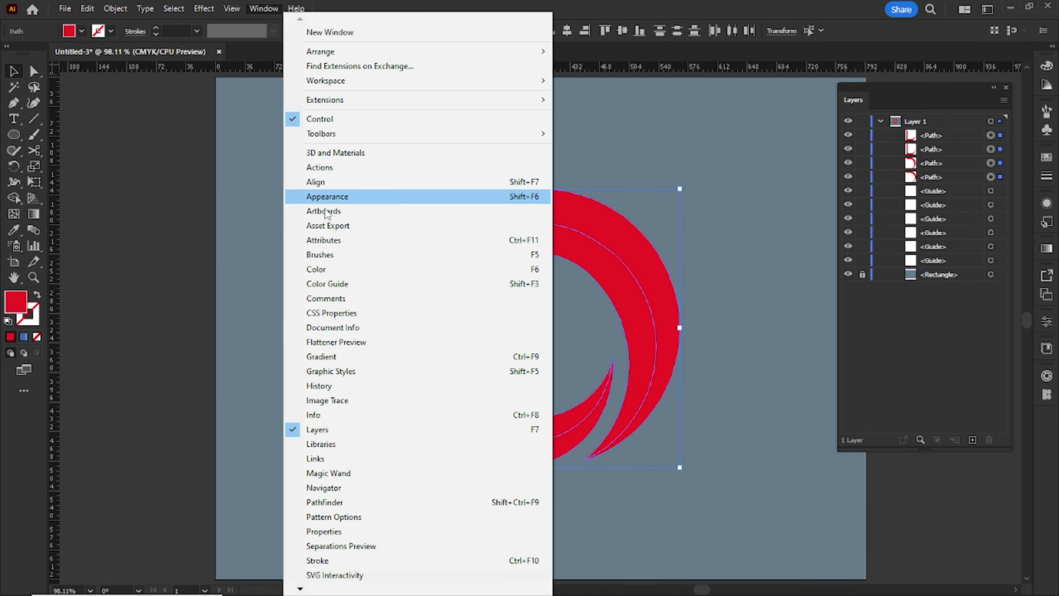
left_click(333, 368)
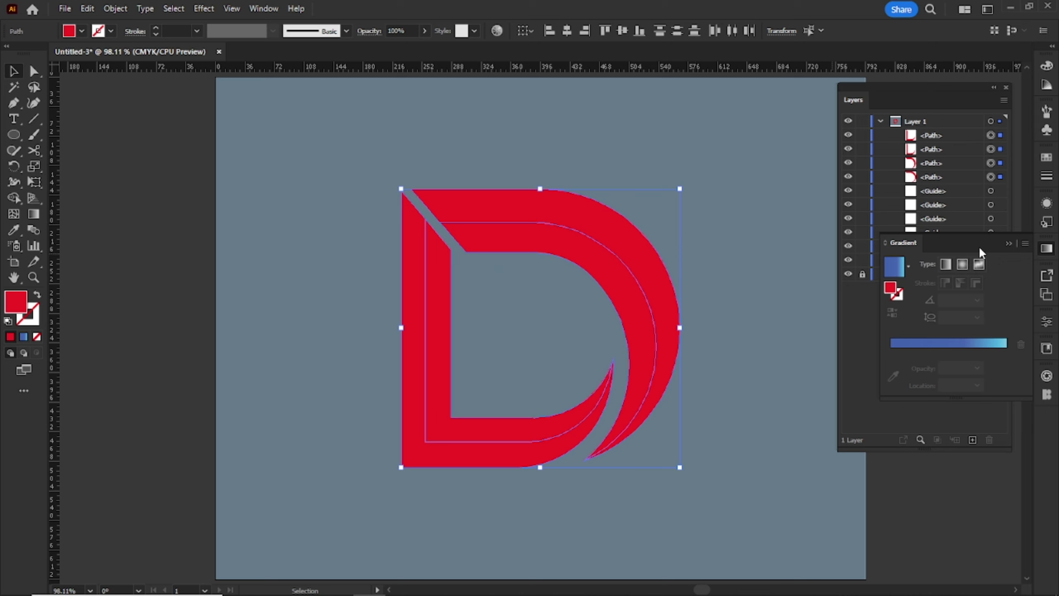
left_click_drag(979, 252, 172, 113)
left_click(91, 142)
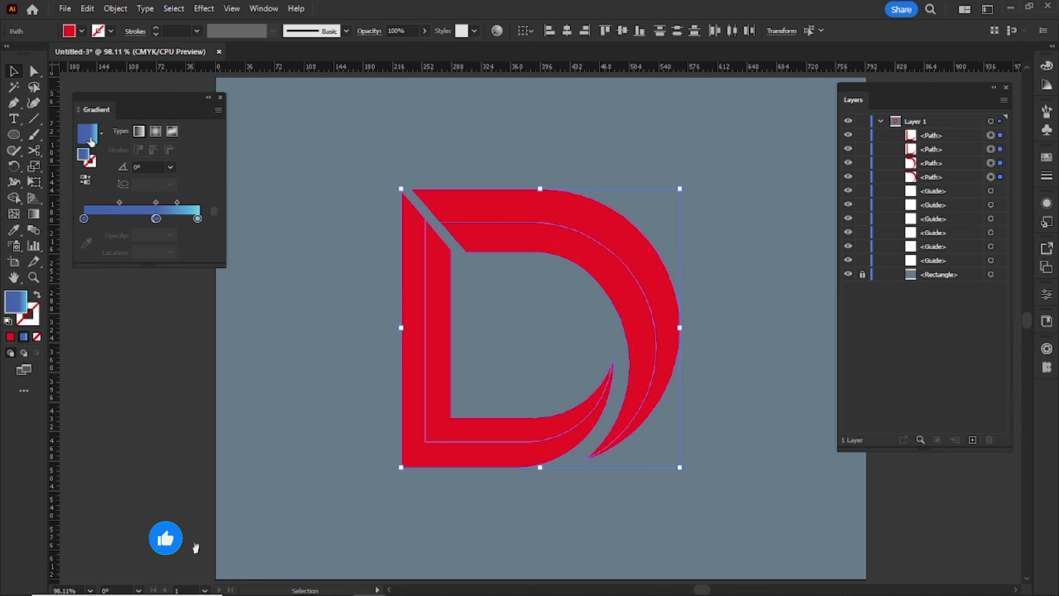
left_click(546, 162)
Step: Move the letter pieces one by one to check that they are separate, undoing each move
left_click(587, 215)
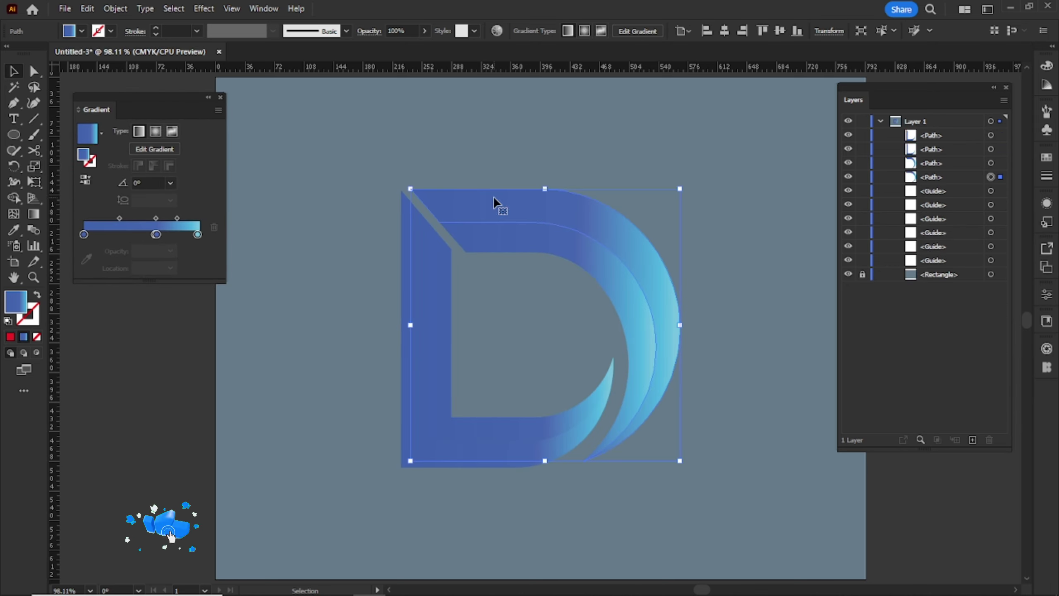
left_click_drag(493, 195, 511, 120)
key("ctrl+z")
left_click_drag(573, 250, 571, 278)
key("ctrl+z")
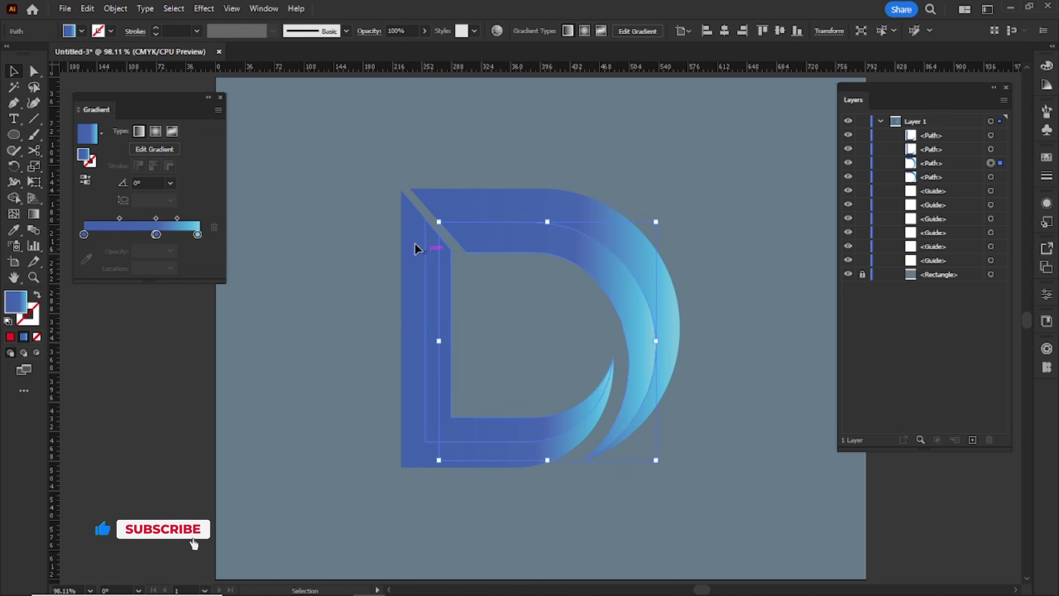
left_click_drag(432, 251, 379, 188)
key("ctrl+z")
key("ctrl+z")
left_click_drag(449, 271, 445, 209)
key("ctrl+z")
Step: Select the outer half of the letter's curved part and choose a different gradient preset
left_click(543, 217)
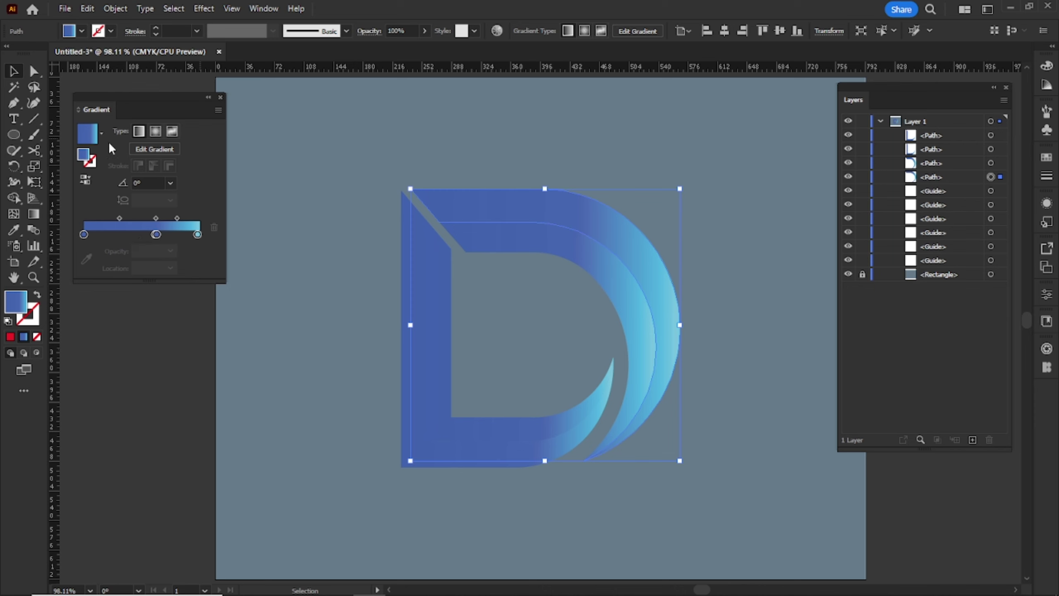
left_click(101, 133)
left_click(40, 159)
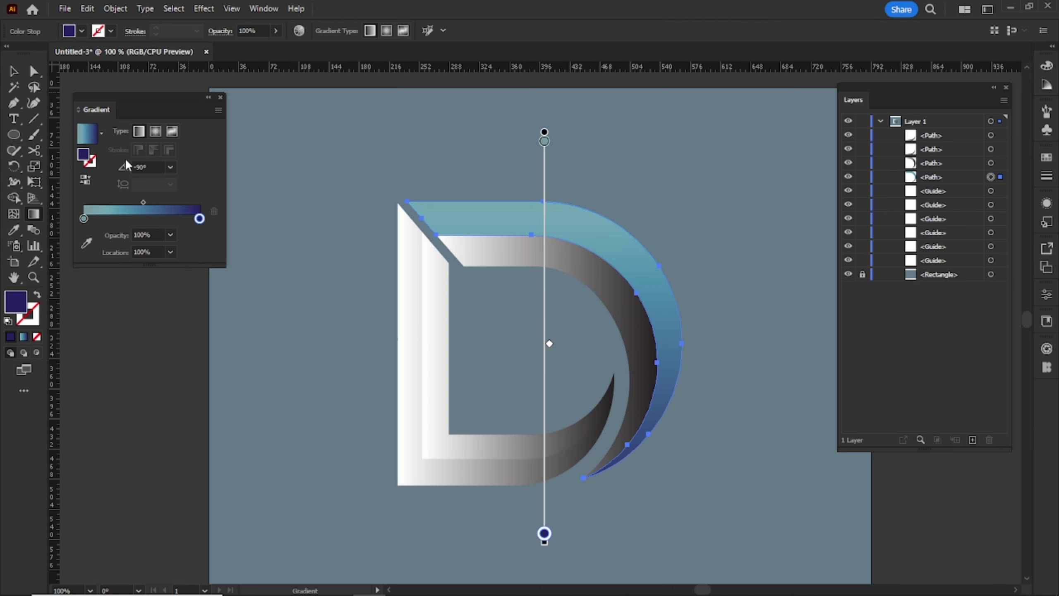
Step: Try blue, navy and the Black swatch for the dark end stop of the curved outer half's gradient
double_click(199, 218)
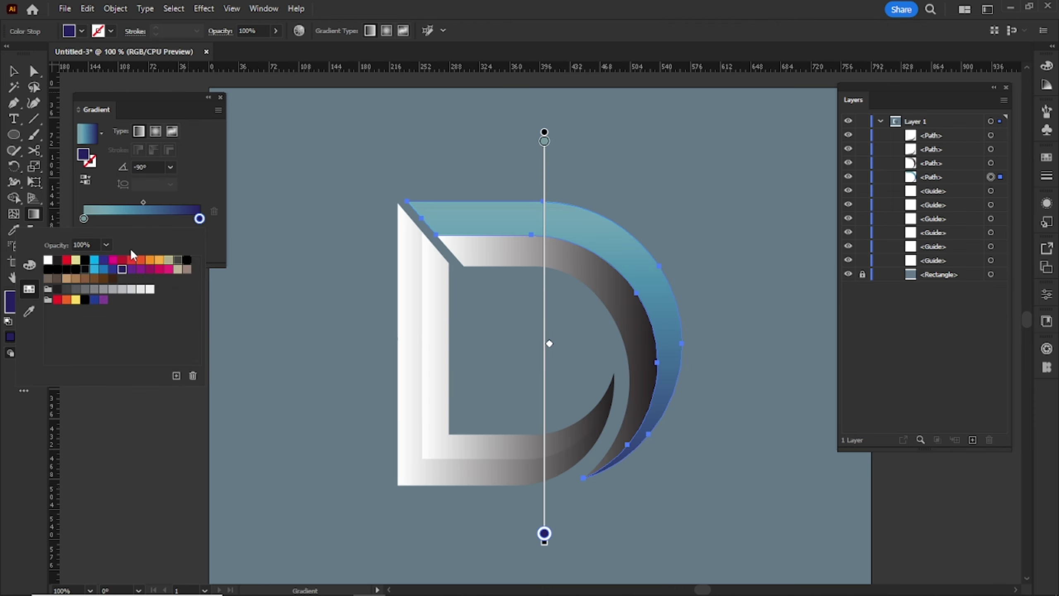
left_click(104, 260)
left_click(122, 270)
left_click(56, 263)
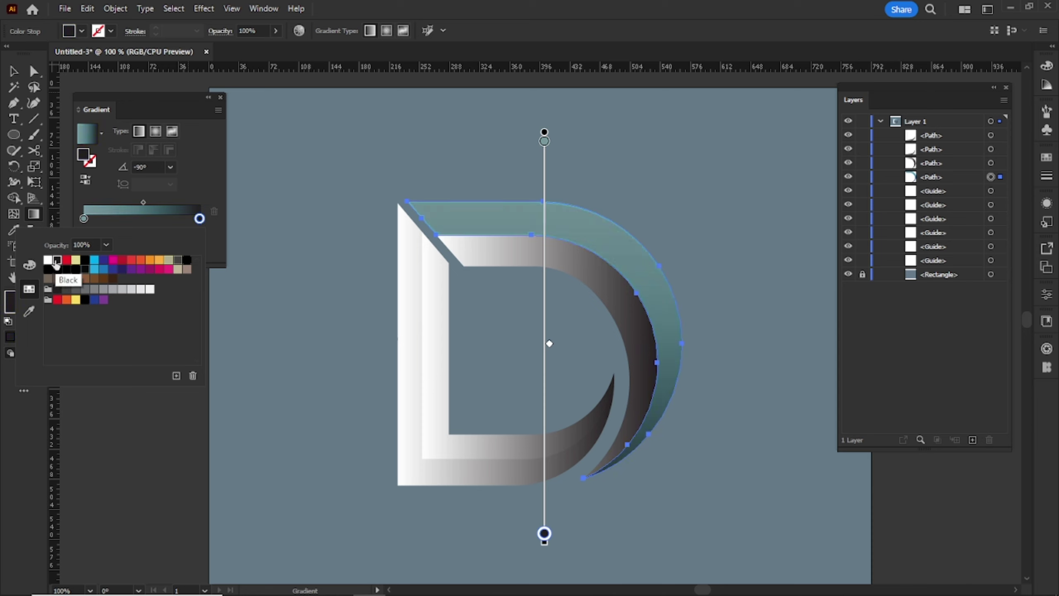
left_click(221, 300)
Step: Reposition the curved outer half's vertical gradient and move its teal and dark stops inward along the line
mouse_move(591, 484)
left_mouse_down()
mouse_move(558, 109)
mouse_move(571, 480)
left_mouse_up()
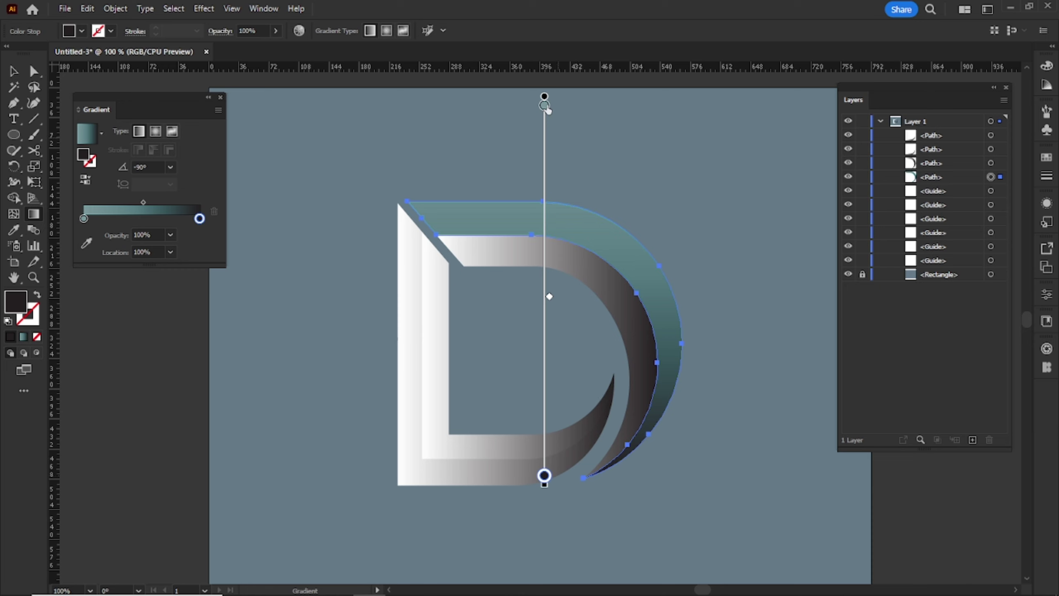
left_click_drag(545, 106, 544, 140)
left_click_drag(544, 475, 544, 434)
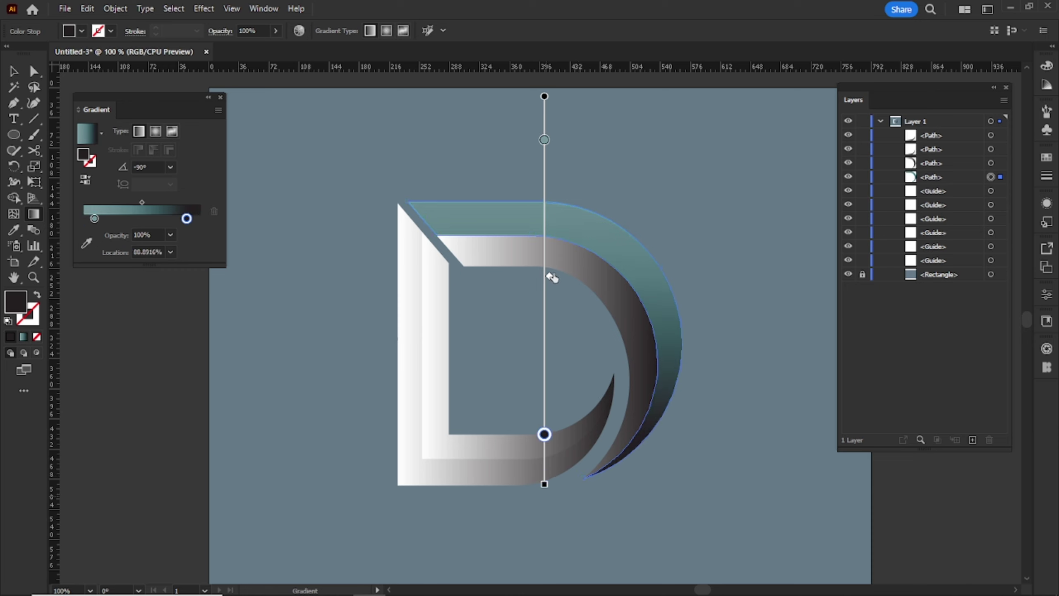
Step: Set the dark stop of the curved outer half's gradient to pure black, 000000
double_click(187, 218)
left_click(56, 260)
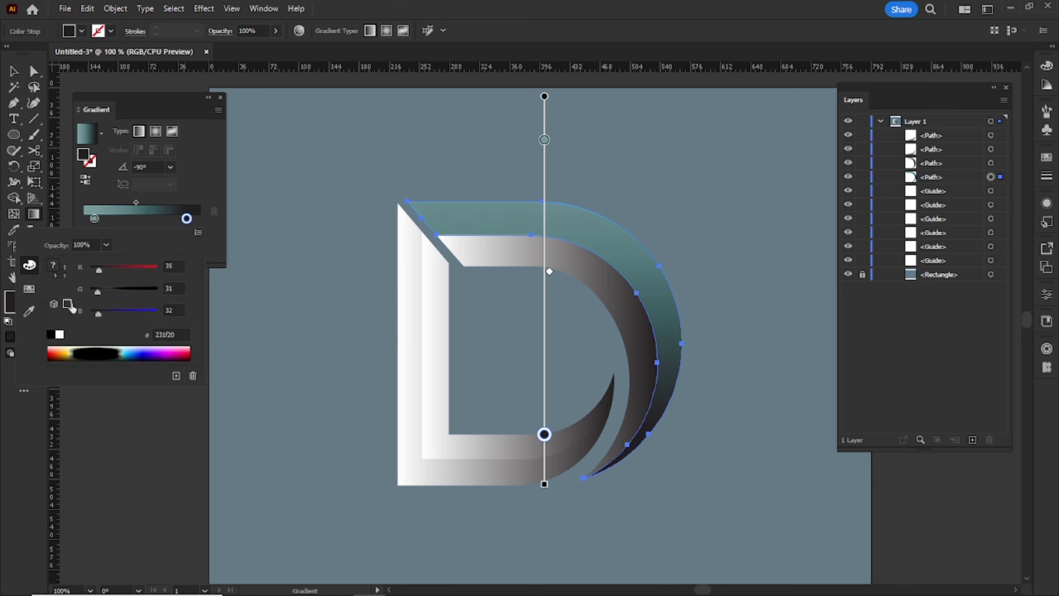
left_click(50, 336)
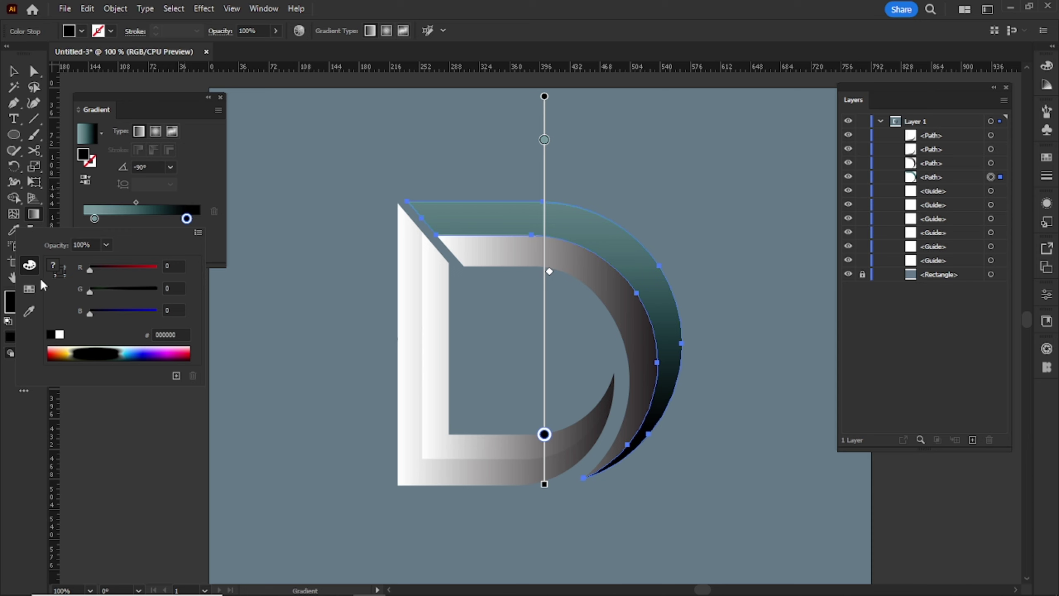
Step: Recolour the dark stop navy, move it to the gradient's end, and place the teal stop at about 32%
left_click(30, 289)
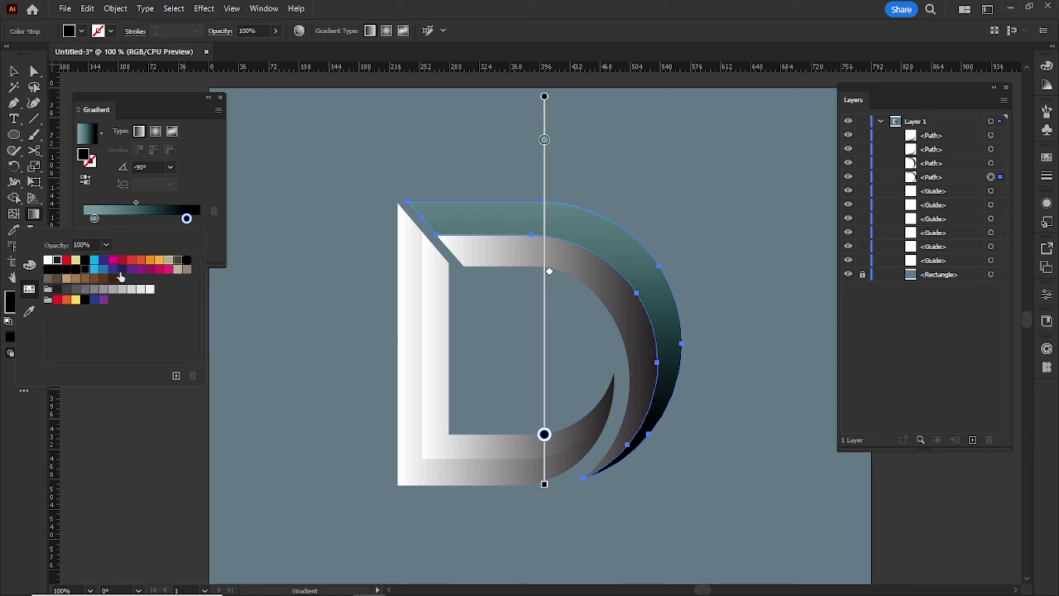
left_click(120, 275)
left_click_drag(544, 140, 549, 94)
left_click_drag(546, 158, 558, 255)
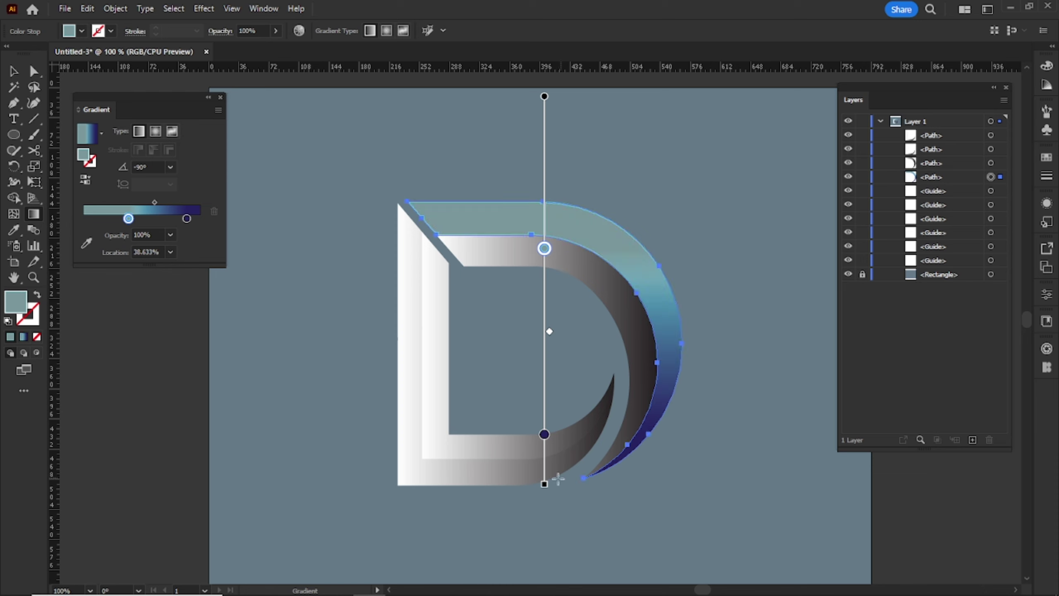
left_click_drag(545, 434, 617, 477)
left_click_drag(544, 248, 544, 220)
Step: Copy the curved outer half's teal-to-navy gradient onto the other three letter pieces with the Eyedropper
key("v")
left_click(535, 252)
left_click_drag(625, 379, 632, 377)
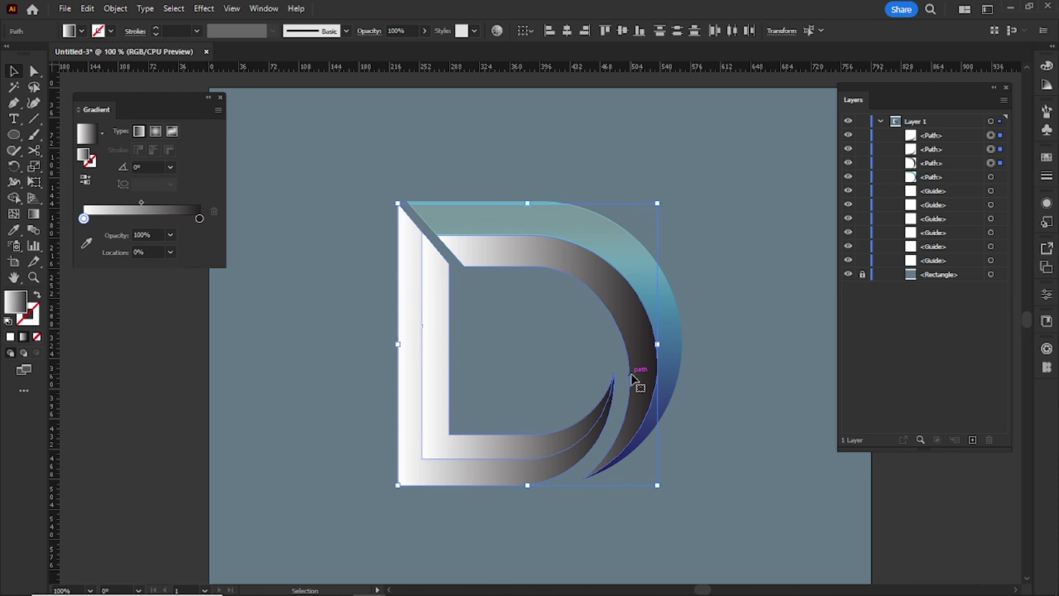
key("i")
left_click(597, 226)
key("v")
left_click(474, 347)
Step: Set the teal stop of the L-shaped outer half's gradient to white at location 0% and shift the midpoint near the middle
left_click(409, 316)
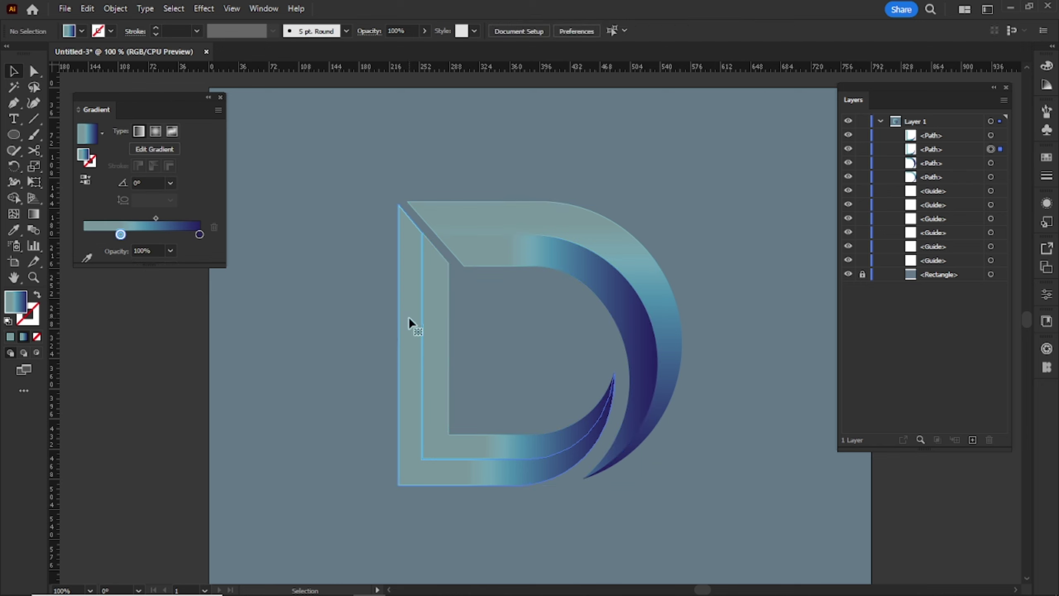
double_click(121, 235)
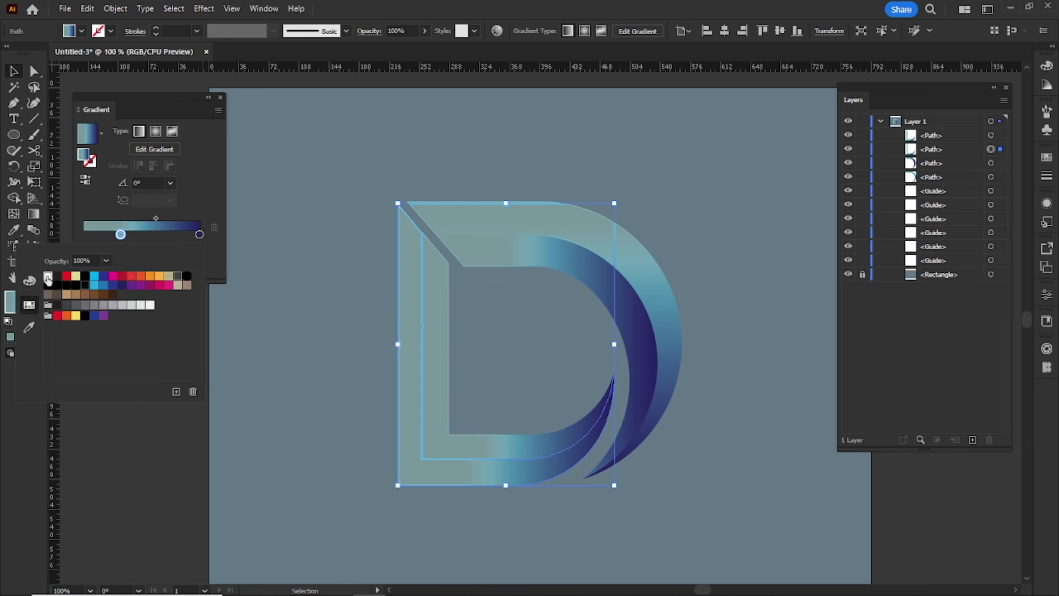
key("Escape")
key("g")
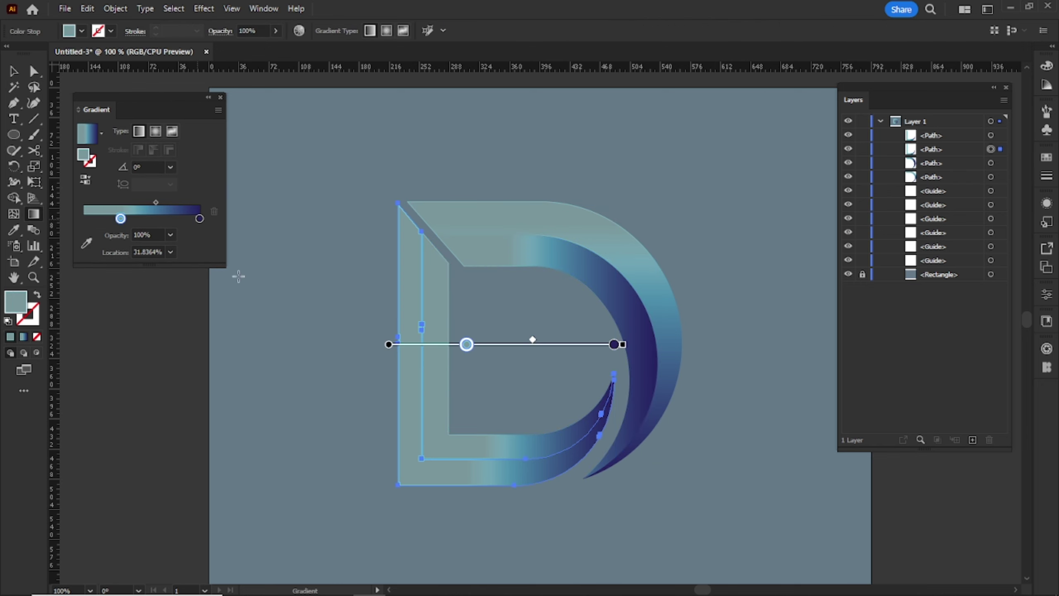
double_click(466, 345)
left_click(328, 387)
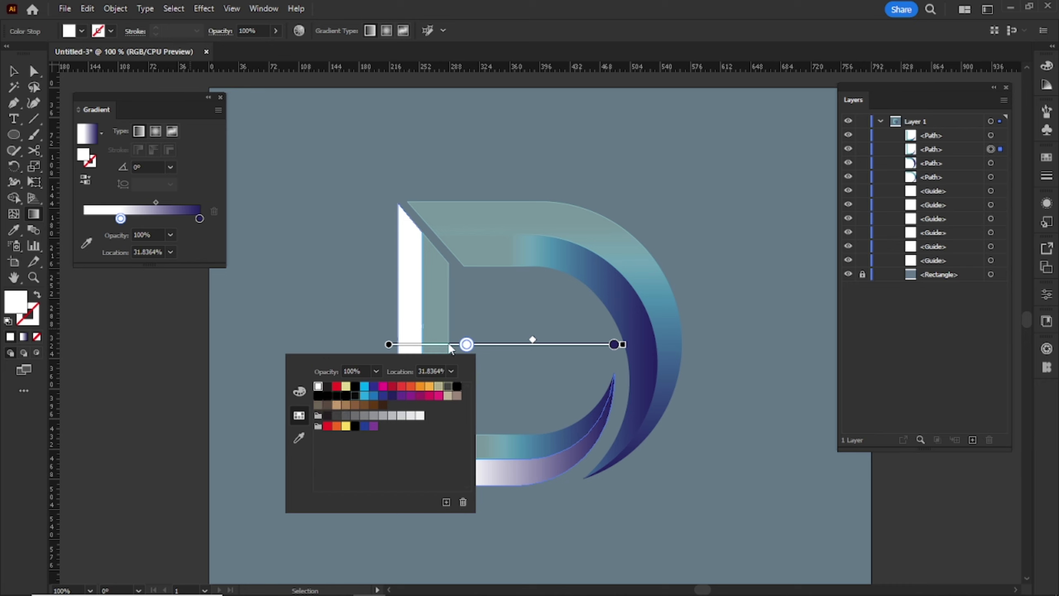
key("Escape")
left_click_drag(467, 344, 398, 344)
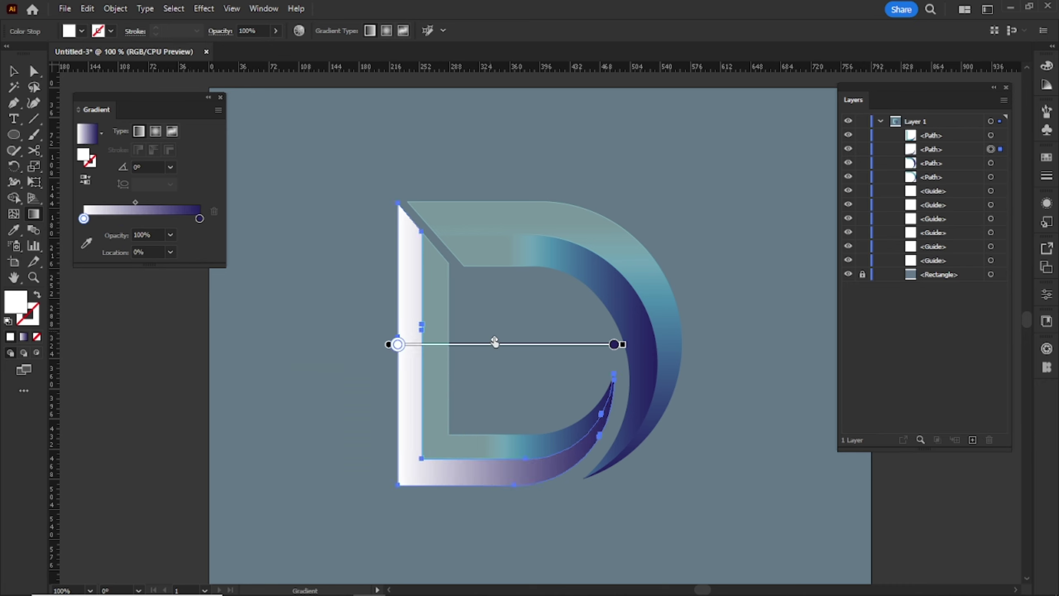
left_click_drag(495, 342, 507, 341)
left_click(614, 344)
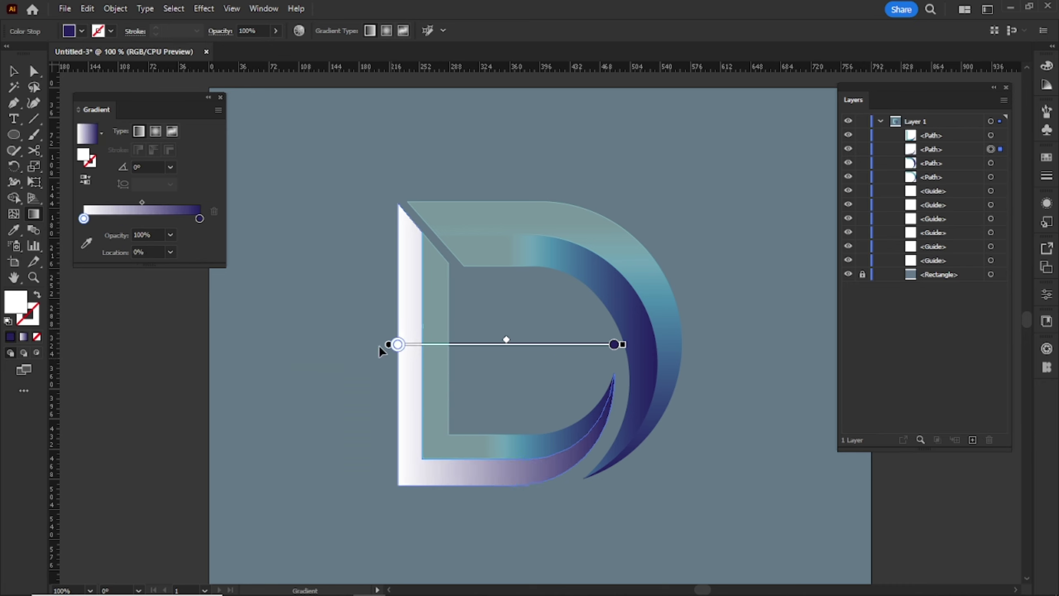
Step: Recolour the start stop of the L-shaped outer half's gradient cyan after trying yellow and blue
double_click(398, 344)
left_click(279, 386)
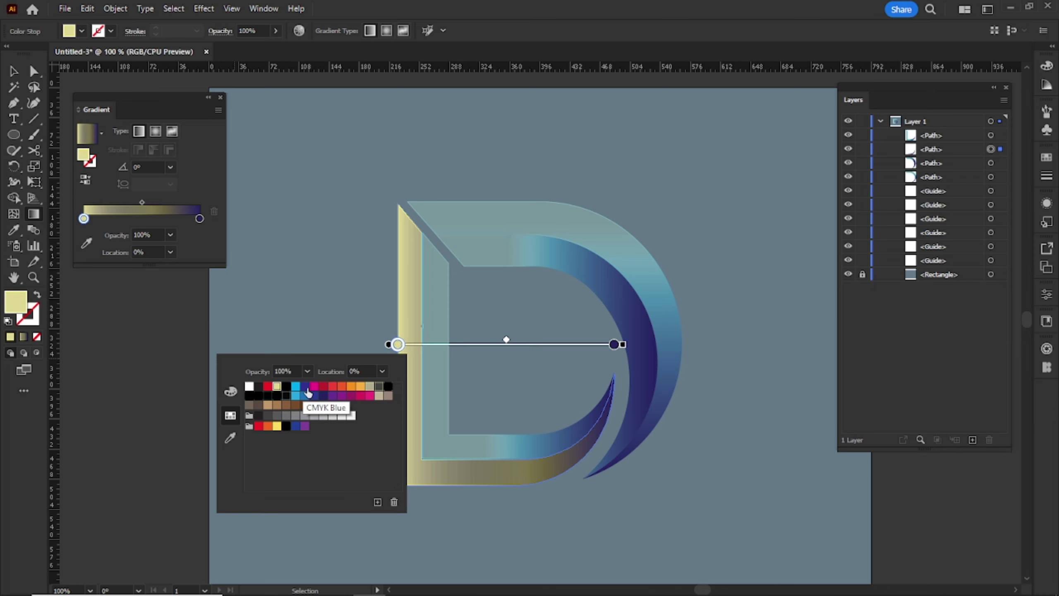
left_click(303, 386)
left_click(294, 385)
Step: Redraw the L-shaped outer half's gradient vertically at -90° so cyan starts above the letter and navy ends below it
left_click_drag(168, 344, 718, 344)
scroll(719, 347, "down", 1)
left_click_drag(750, 380, 288, 380)
left_click_drag(499, 191, 498, 483)
Step: Change the navy end stop of the L-shaped outer half's gradient to light grey, C=0 M=0 Y=0 K=30
double_click(577, 478)
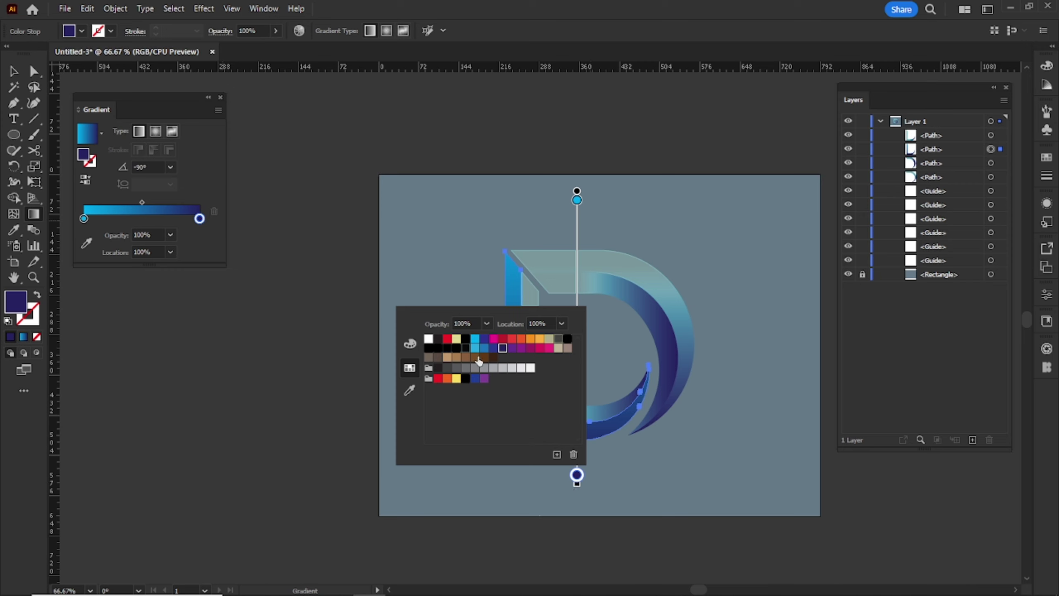
left_click(502, 367)
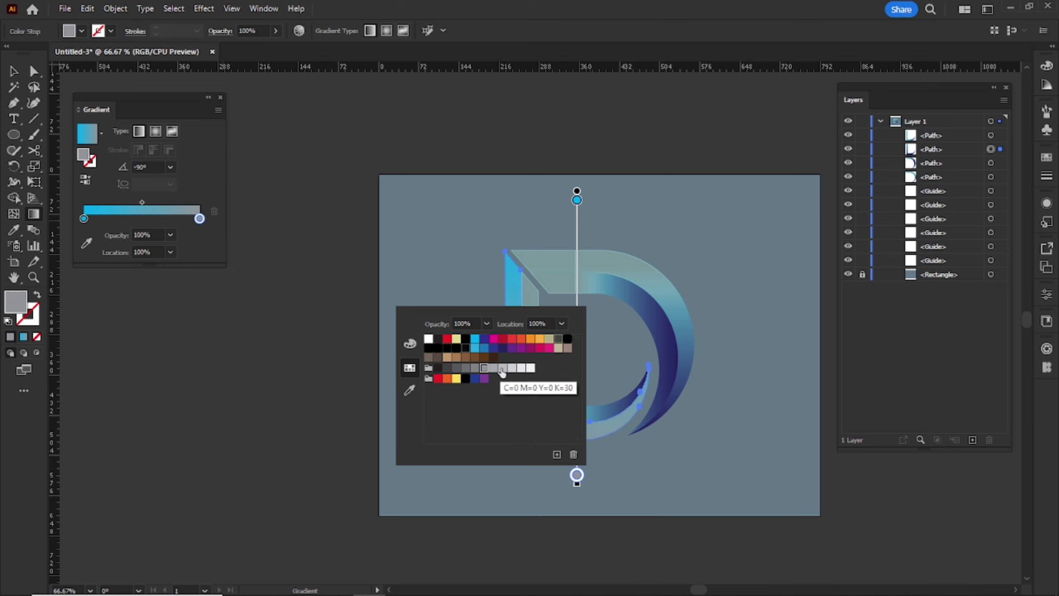
left_click(577, 198)
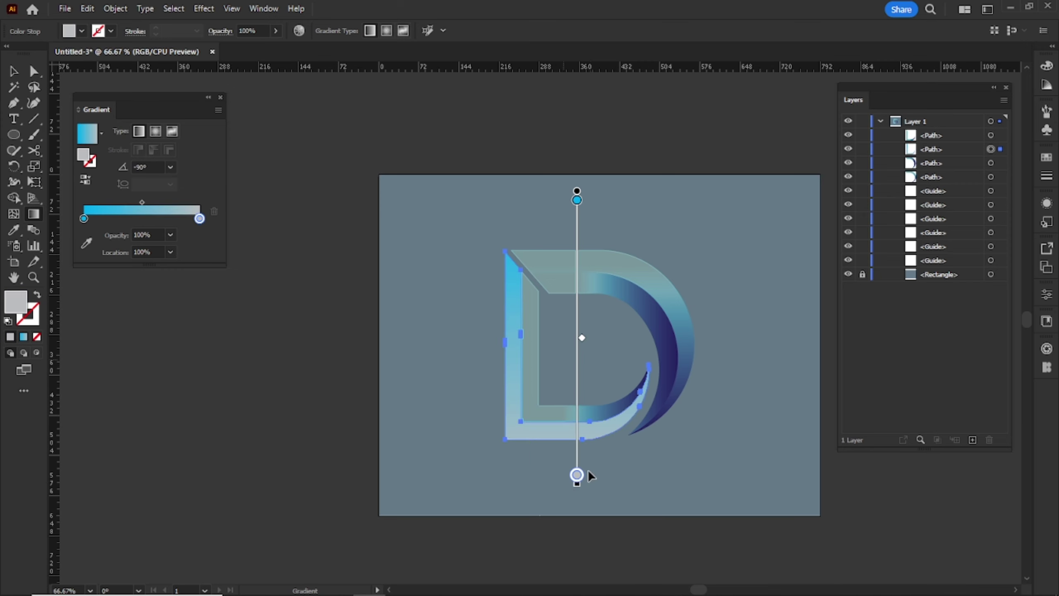
scroll(588, 475, "up", 1)
key("v")
scroll(539, 392, "up", 1)
key("g")
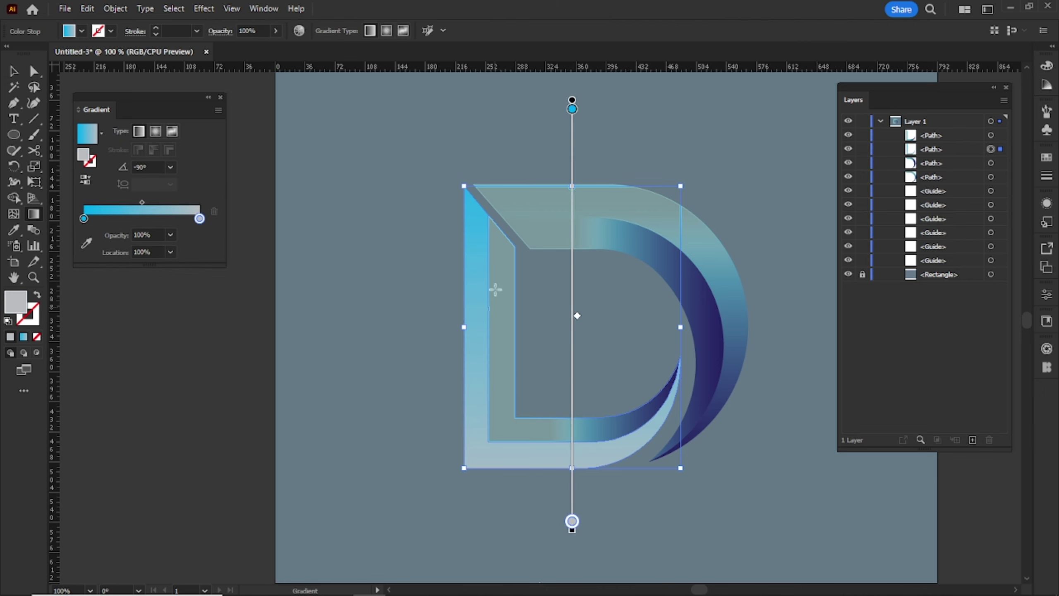
mouse_move(571, 102)
left_mouse_down()
mouse_move(561, 78)
mouse_move(555, 118)
left_mouse_up()
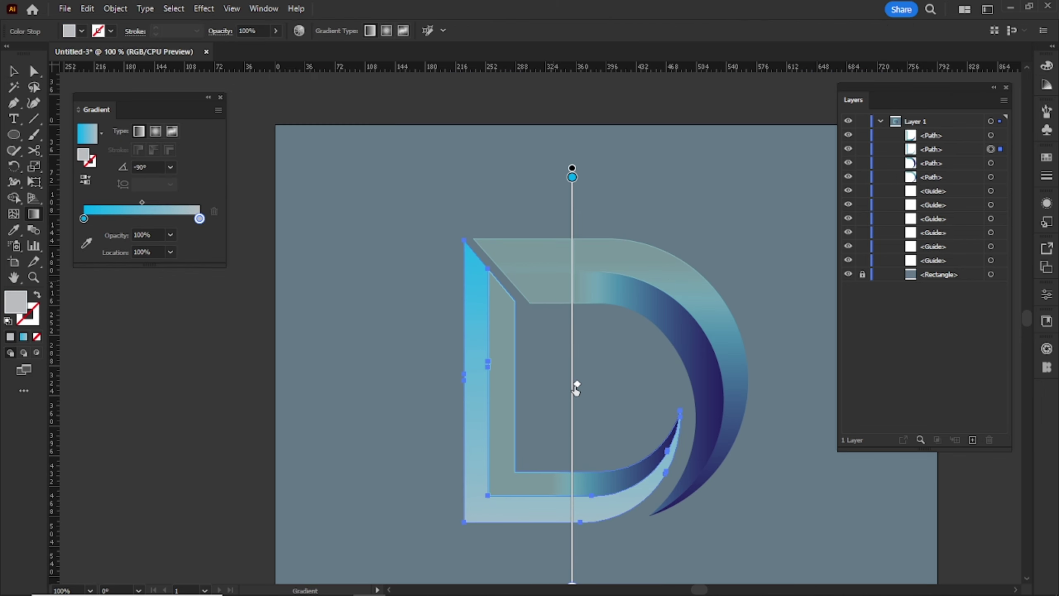
scroll(580, 425, "down", 2)
scroll(636, 451, "up", 1)
Step: Redraw the curved part's inner half gradient vertically at 90° with navy above teal, and shift its midpoint toward the navy stop
key("v")
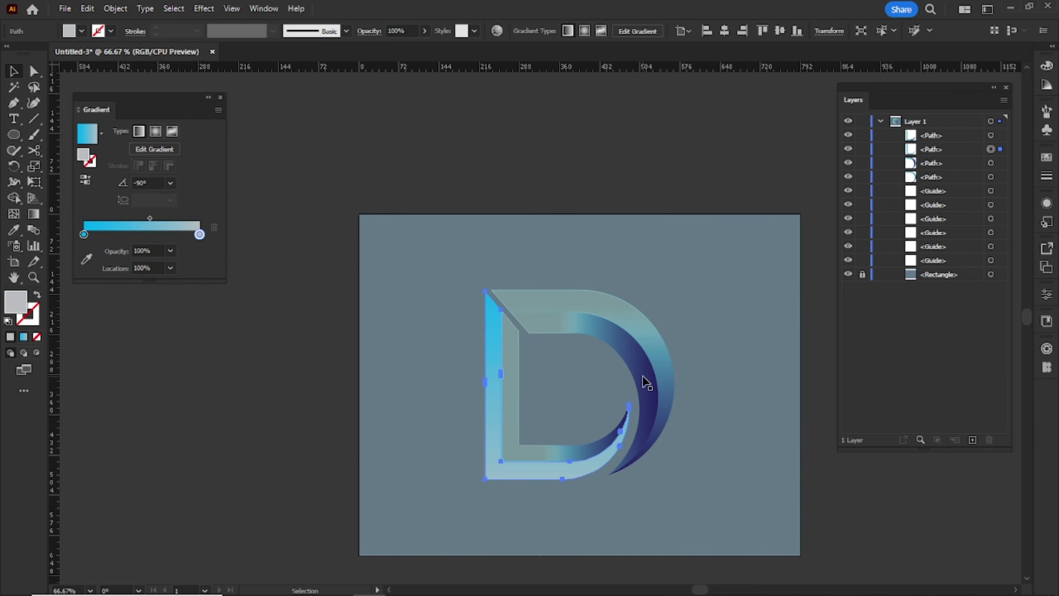
left_click(646, 382)
key("g")
left_click_drag(584, 249, 607, 78)
scroll(650, 498, "up", 1)
left_click_drag(546, 258, 548, 225)
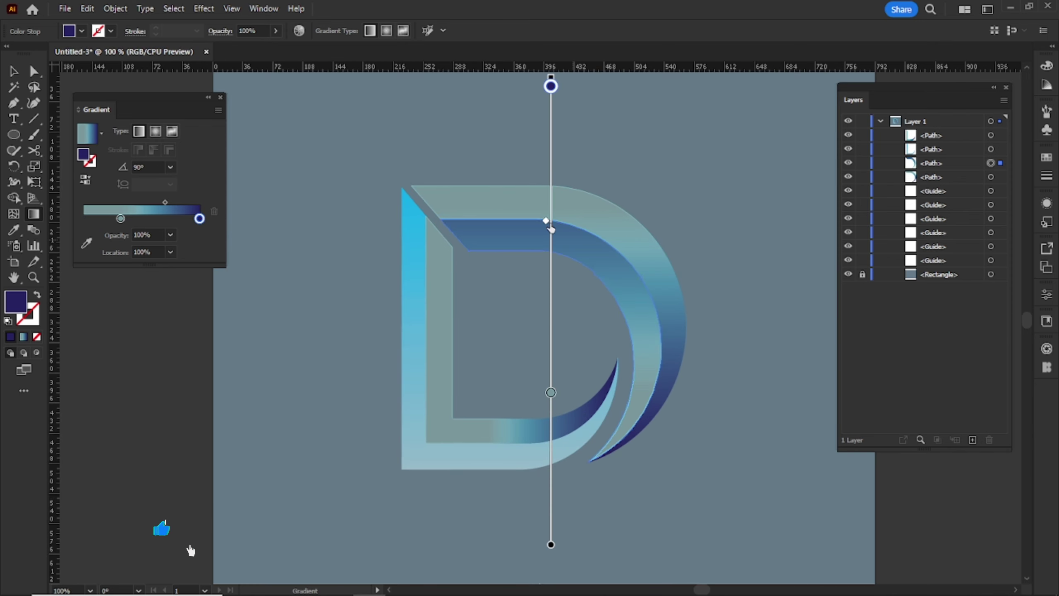
Step: Move the teal stop of the curved part's inner half gradient to about 37% and shift its midpoint toward the navy stop
left_click_drag(551, 392, 550, 441)
mouse_move(546, 239)
left_mouse_down()
mouse_move(551, 143)
mouse_move(546, 220)
left_mouse_up()
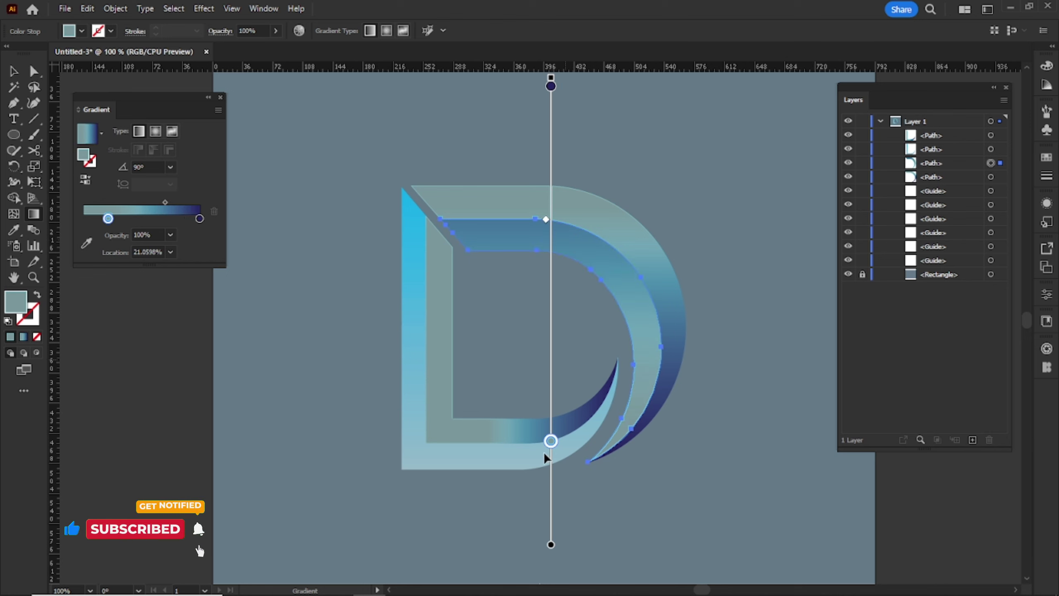
left_click_drag(549, 441, 550, 371)
left_click(726, 300)
Step: Copy the curved part's outer half gradient onto the L-shaped outer half with the Eyedropper
scroll(695, 347, "down", 1)
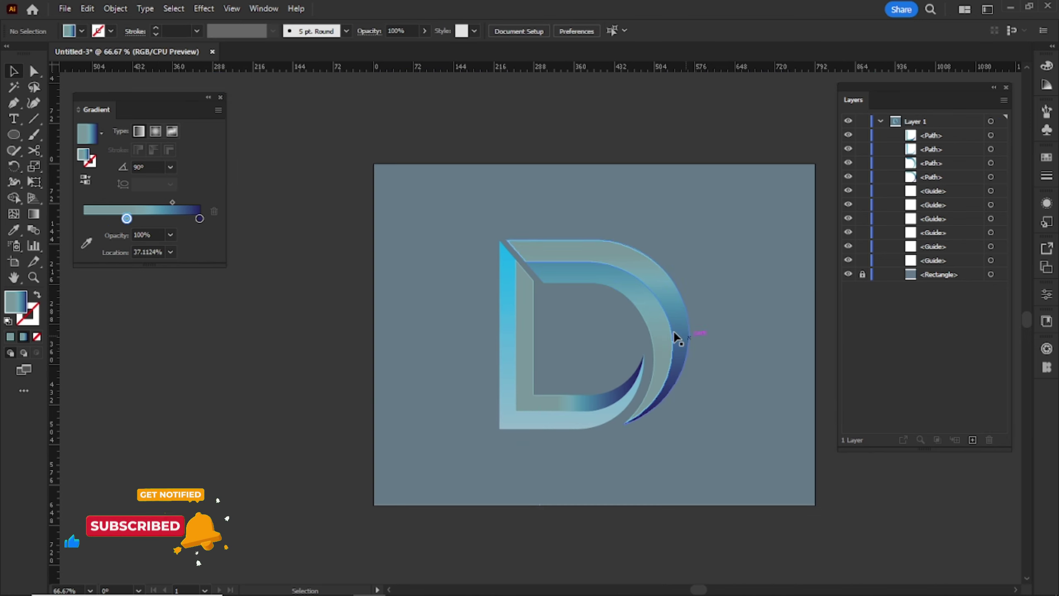
scroll(673, 331, "right", 3)
left_click(396, 349)
key("i")
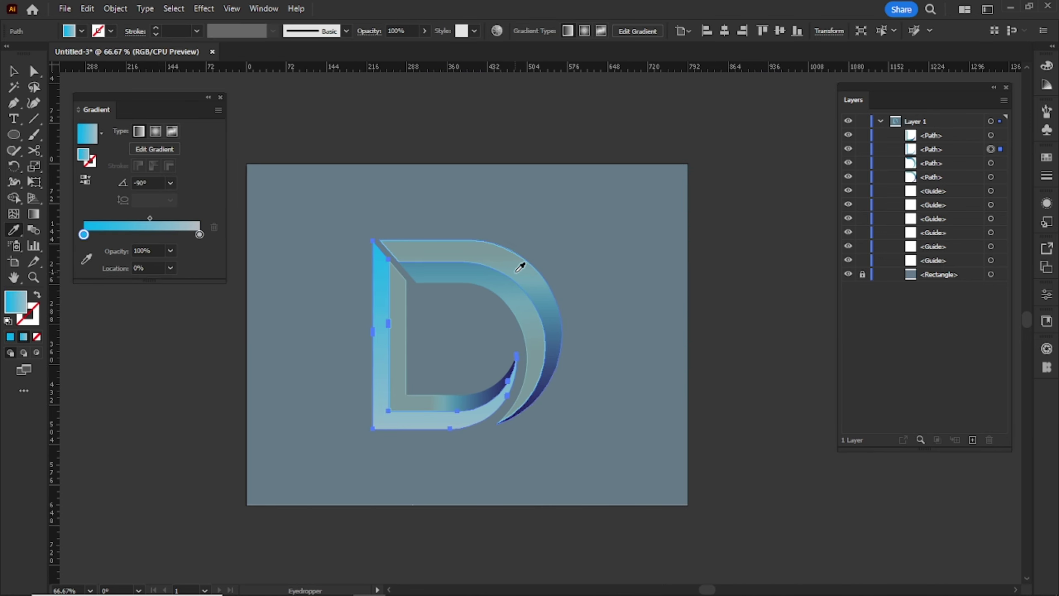
left_click(516, 273)
Step: Redraw the L-shaped outer half's gradient vertically at -90°, starting above the letter and extending its navy end far below the artboard
key("v")
scroll(432, 351, "up", 1)
key("g")
scroll(410, 292, "down", 2)
left_click_drag(429, 272, 429, 230)
left_click(429, 413)
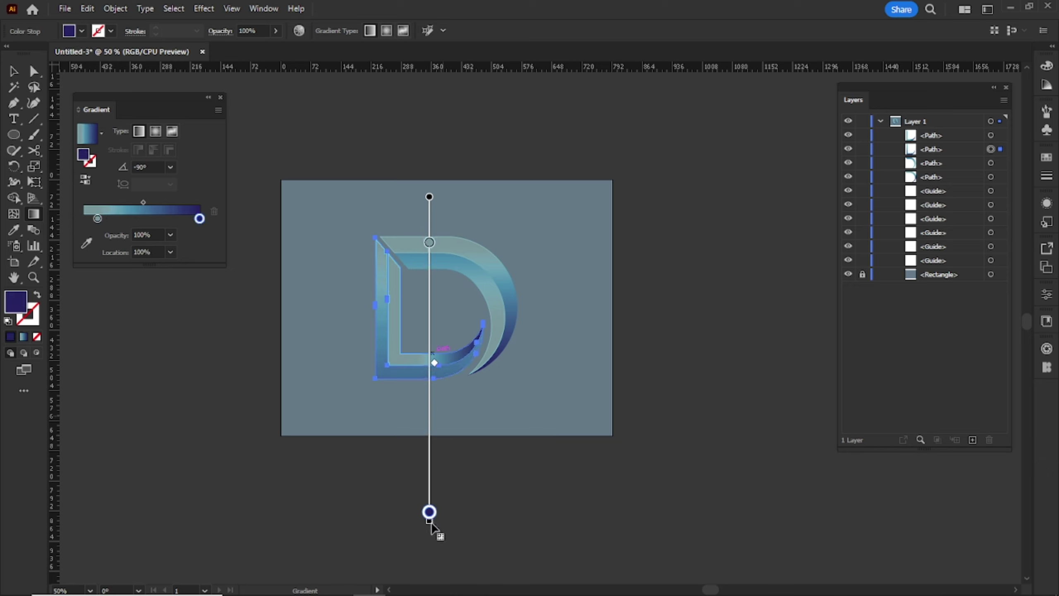
left_click_drag(432, 573, 431, 582)
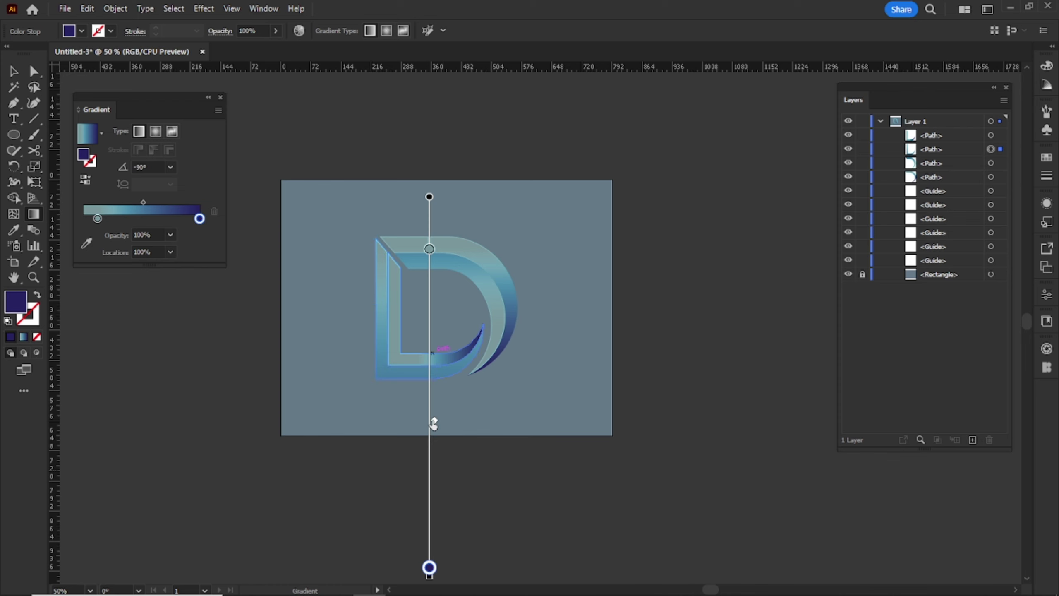
Step: Redraw the L-shaped inner half's gradient vertically at 90°, with navy above the letter and teal below it
scroll(439, 391, "up", 1)
key("v")
left_click(378, 313)
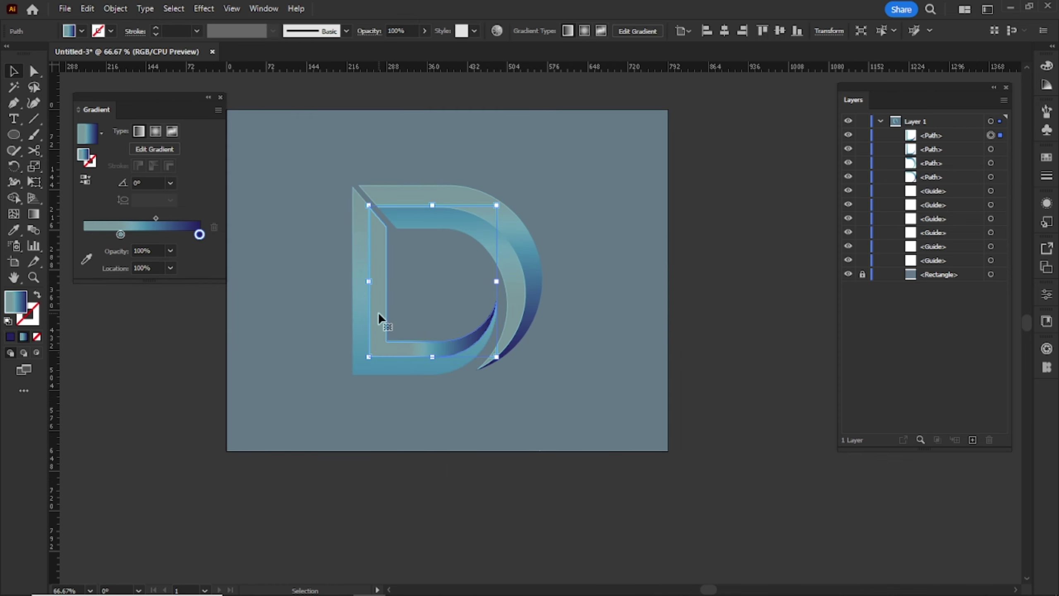
key("g")
left_click_drag(399, 554, 410, 95)
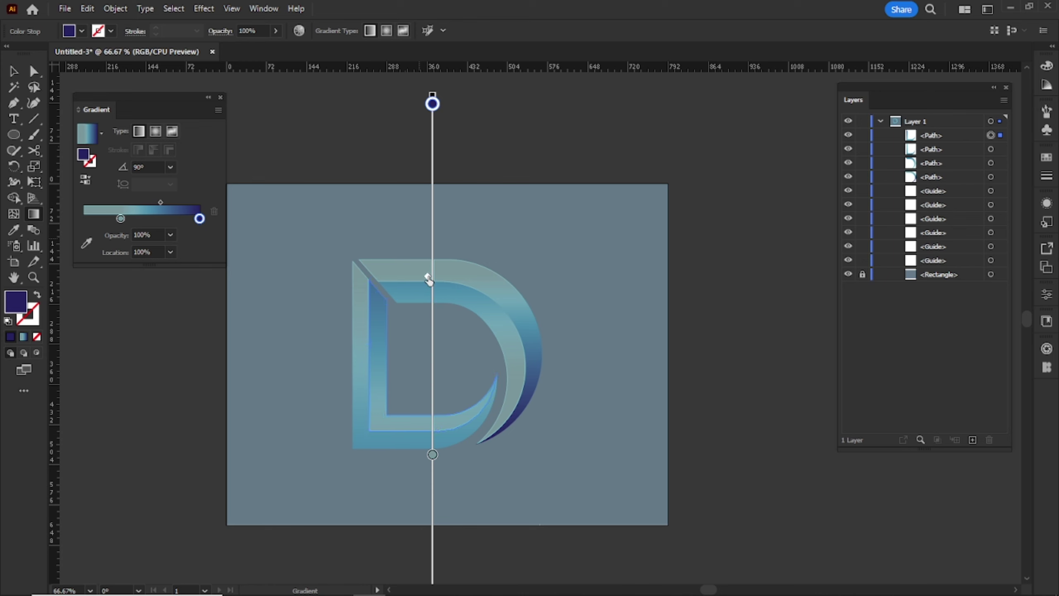
key("v")
left_click(578, 214)
Step: Shift the midpoint of the L-shaped inner half's gradient downward, toward the teal stop
scroll(514, 289, "up", 1)
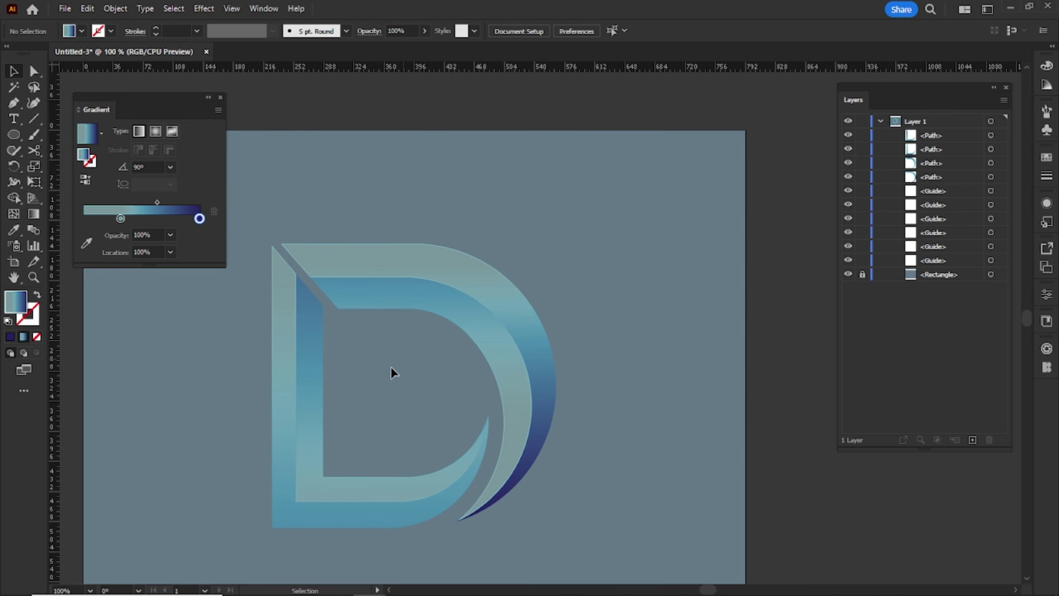
left_click(315, 380)
key("g")
mouse_move(390, 300)
left_mouse_down()
mouse_move(392, 373)
mouse_move(391, 339)
left_mouse_up()
key("v")
Step: Shift the midpoint of the curved part's inner half gradient back toward the teal stop to deepen the blue along its upper edge
left_click(437, 299)
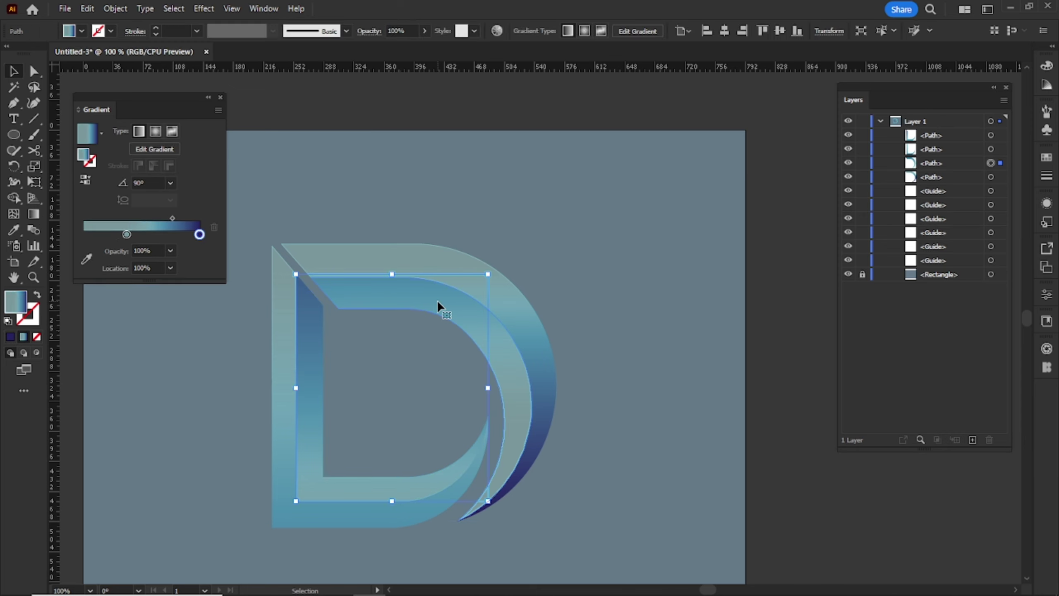
key("g")
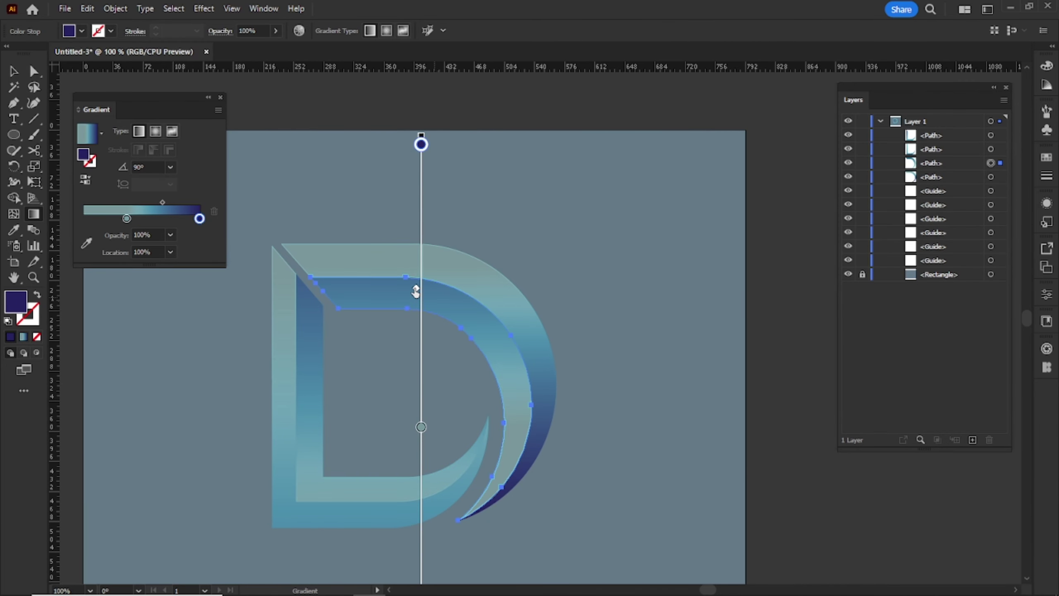
key("v")
left_click(591, 243)
Step: Start a Pen path along the L-shaped part's dividing line, down the stem and across the base, swapping fill and stroke
scroll(392, 498, "down", 1)
scroll(355, 518, "up", 2)
scroll(272, 245, "left", 3)
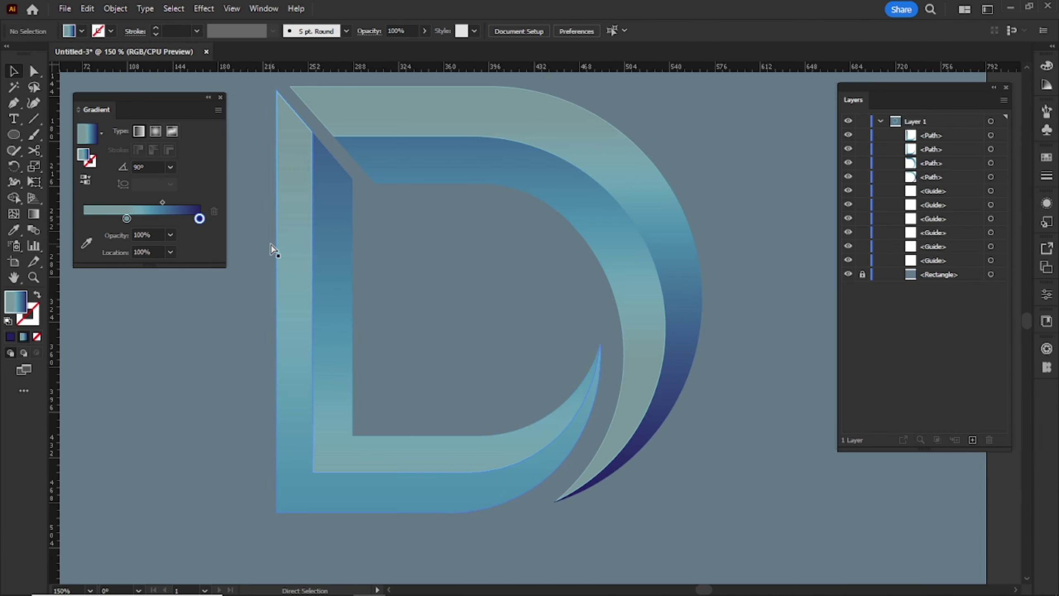
left_click_drag(13, 103, 62, 104)
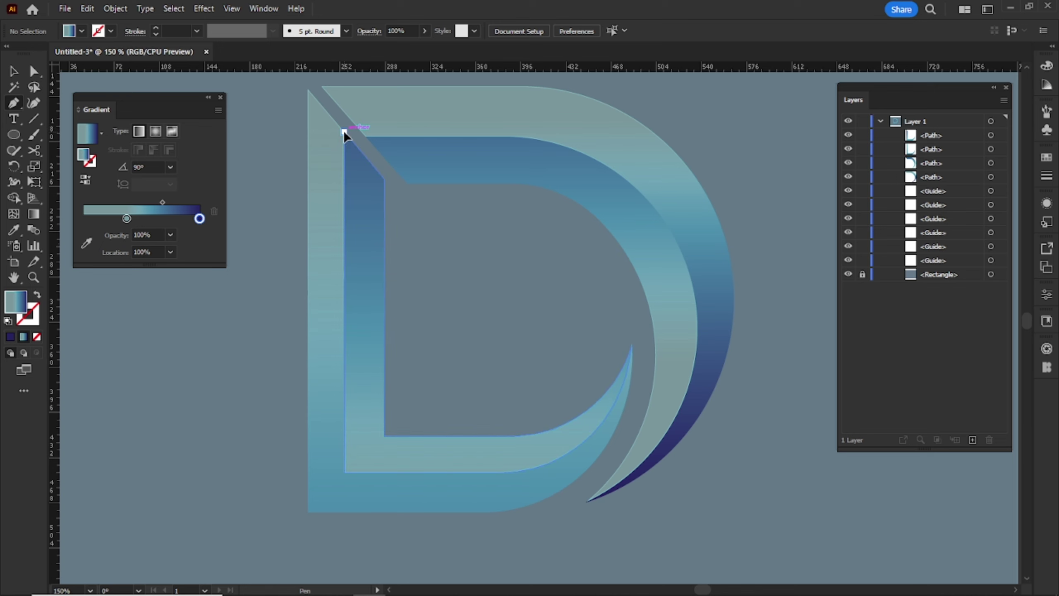
left_click(344, 132)
left_click(345, 472)
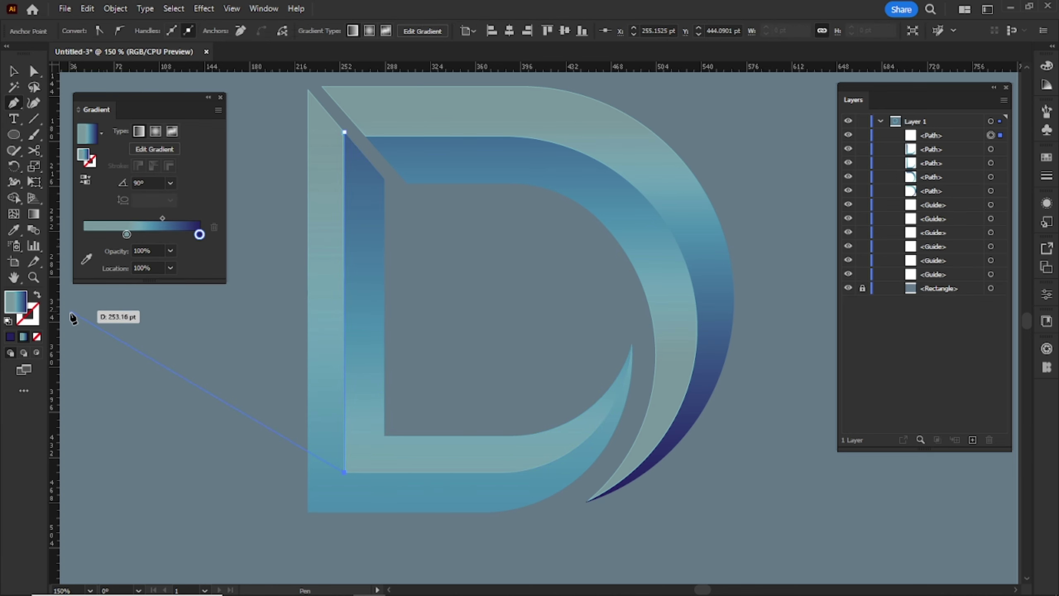
key("shift+x")
scroll(391, 478, "up", 2)
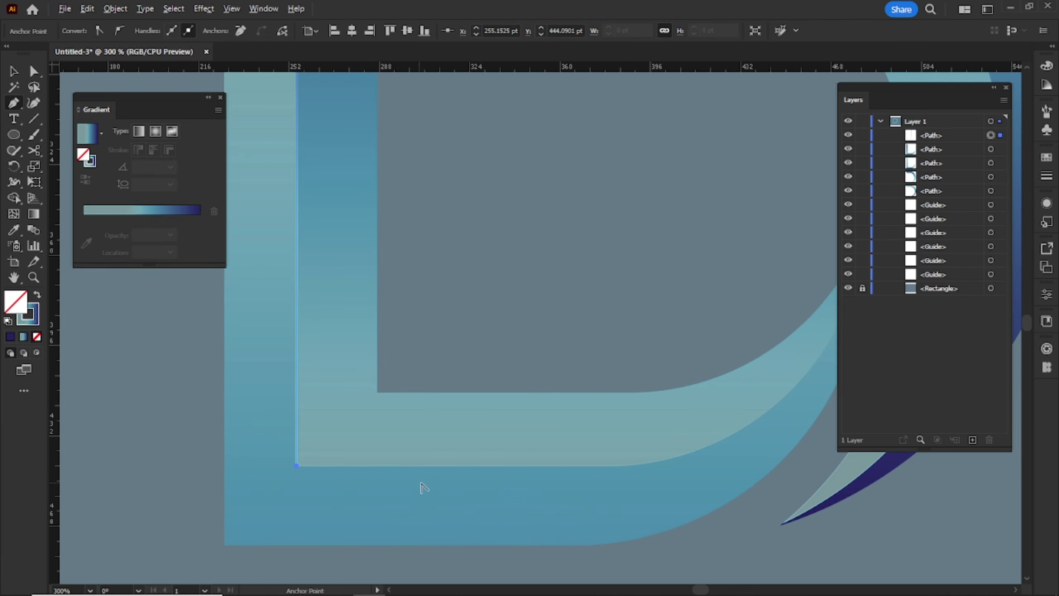
left_click(593, 465)
Step: Finish the L-shaped part's Pen path with a curved segment along the dividing line up to the pointed tip
scroll(698, 440, "right", 5)
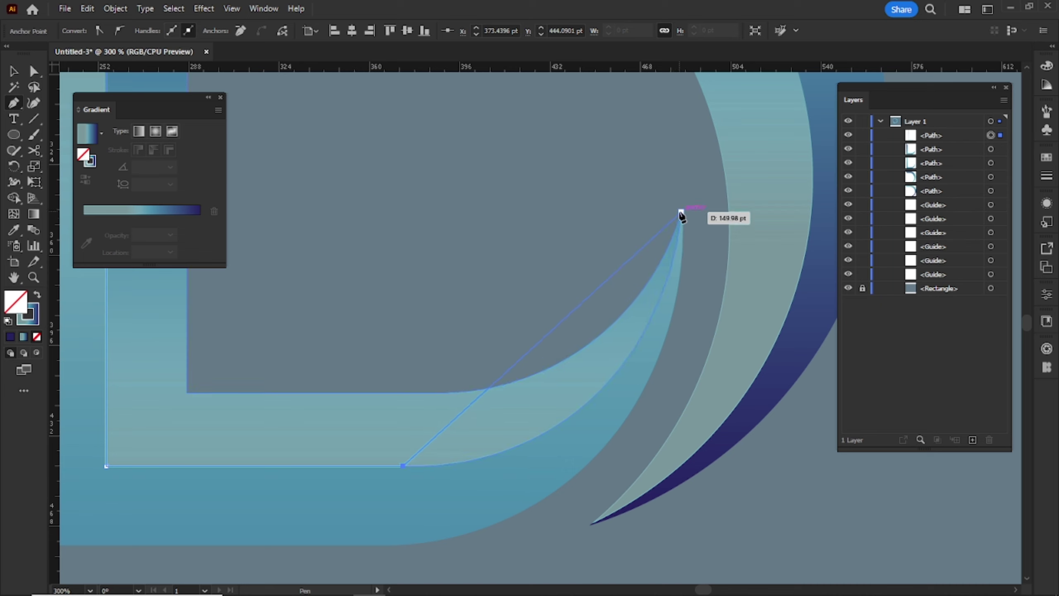
left_click(680, 216)
scroll(681, 216, "up", 5)
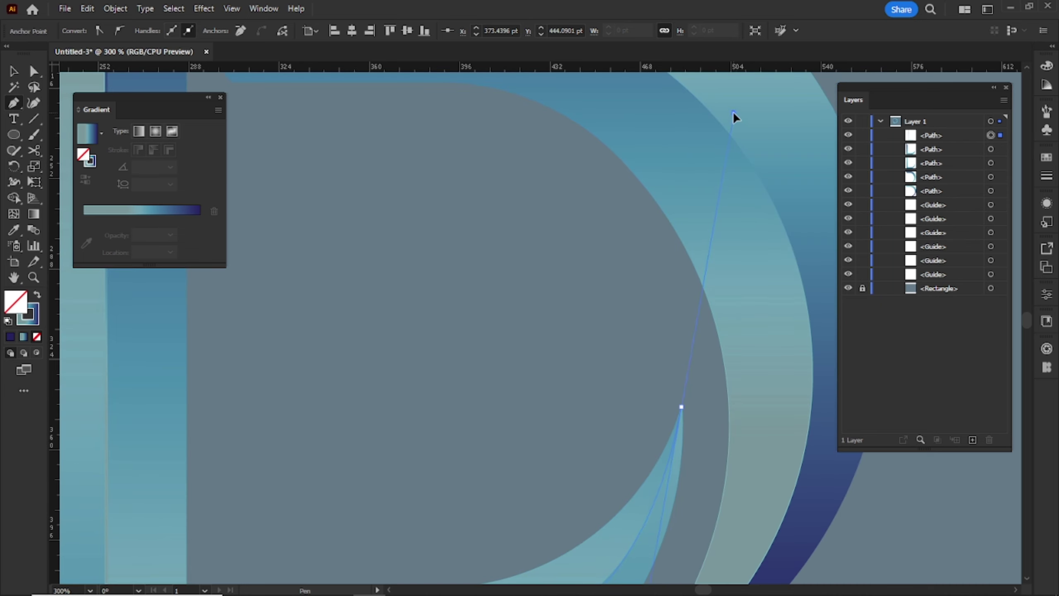
scroll(569, 421, "down", 4)
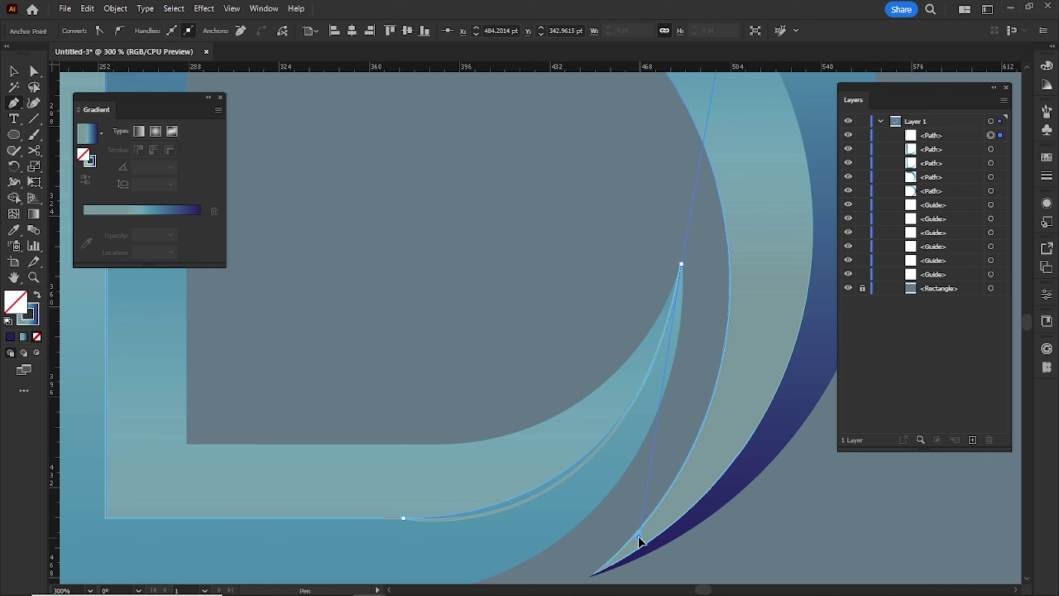
left_click(637, 543)
key("ctrl+minus")
key("ctrl+minus")
key("v")
Step: Give the L-shaped part's dividing path a white 2 pt stroke with a width profile tapered at both ends
scroll(246, 429, "up", 1)
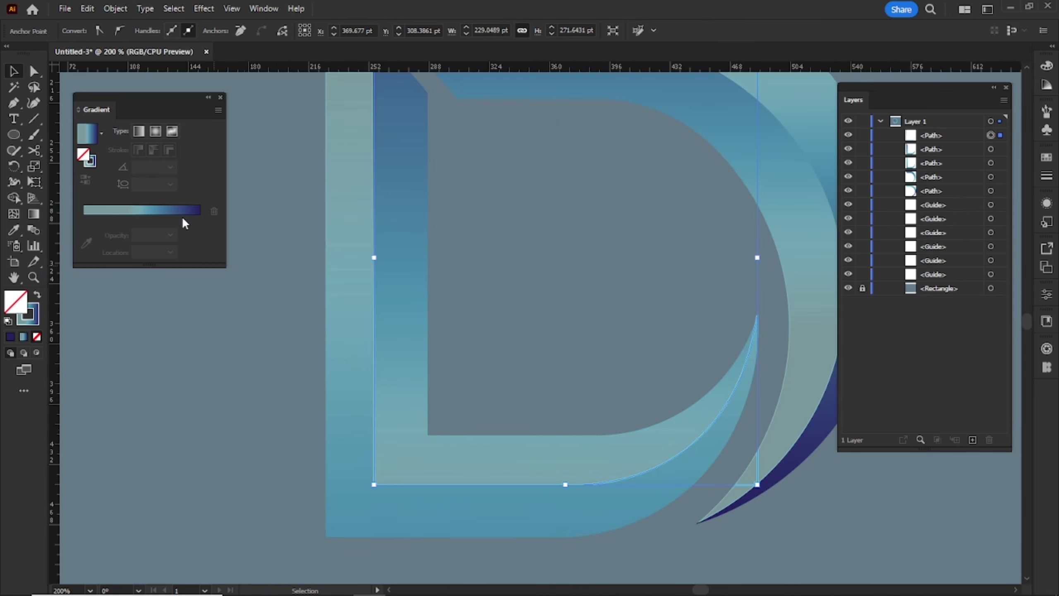
left_click(296, 416)
left_click(374, 424)
left_click(98, 31)
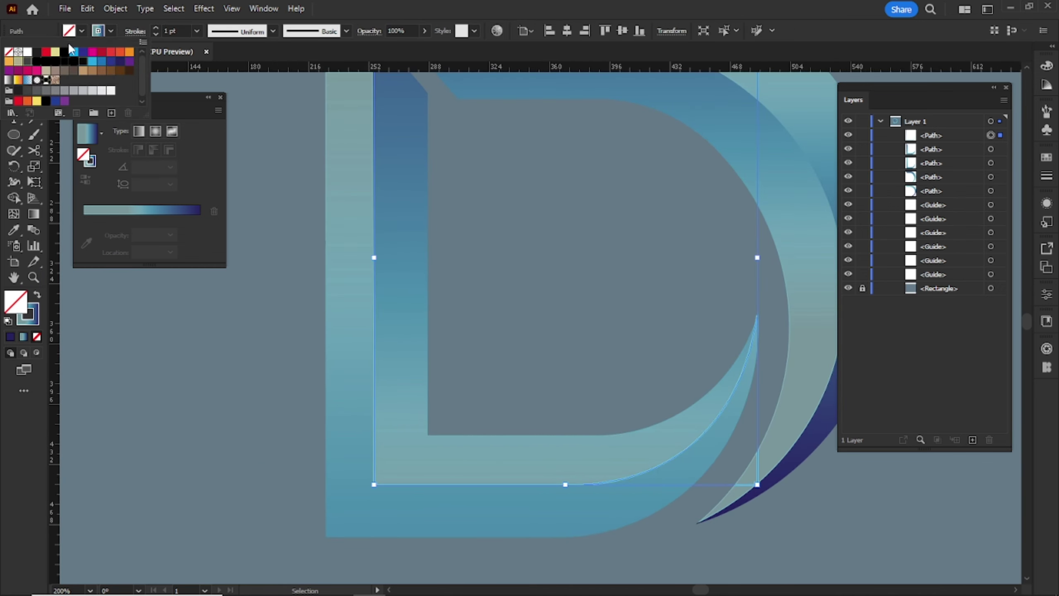
left_click(27, 52)
left_click(155, 28)
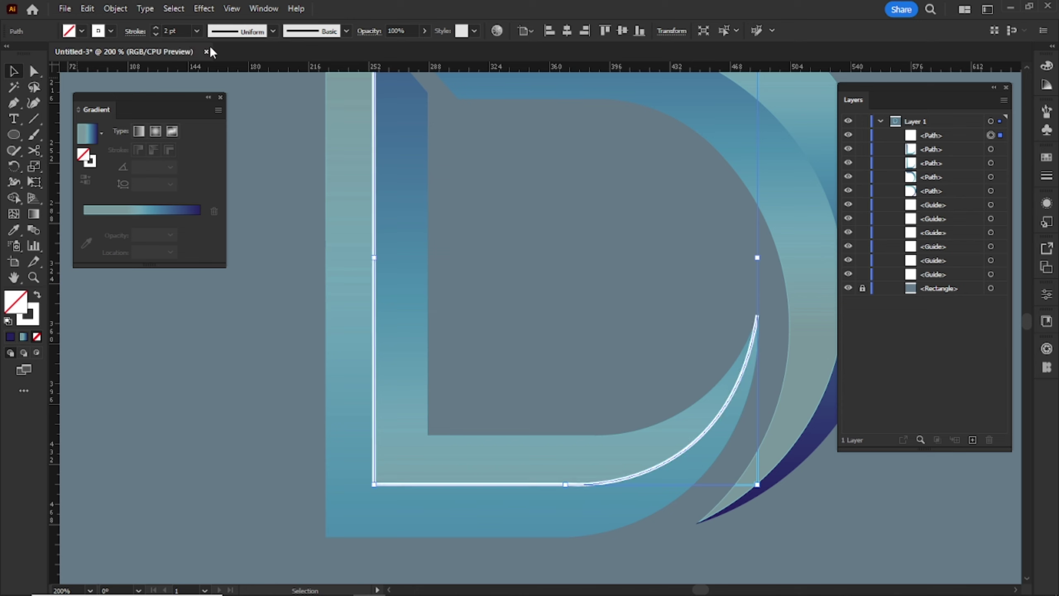
left_click(246, 32)
left_click(248, 49)
Step: Change the blending mode of the L-shaped part's white highlight line and set its opacity to 75%
left_click(369, 30)
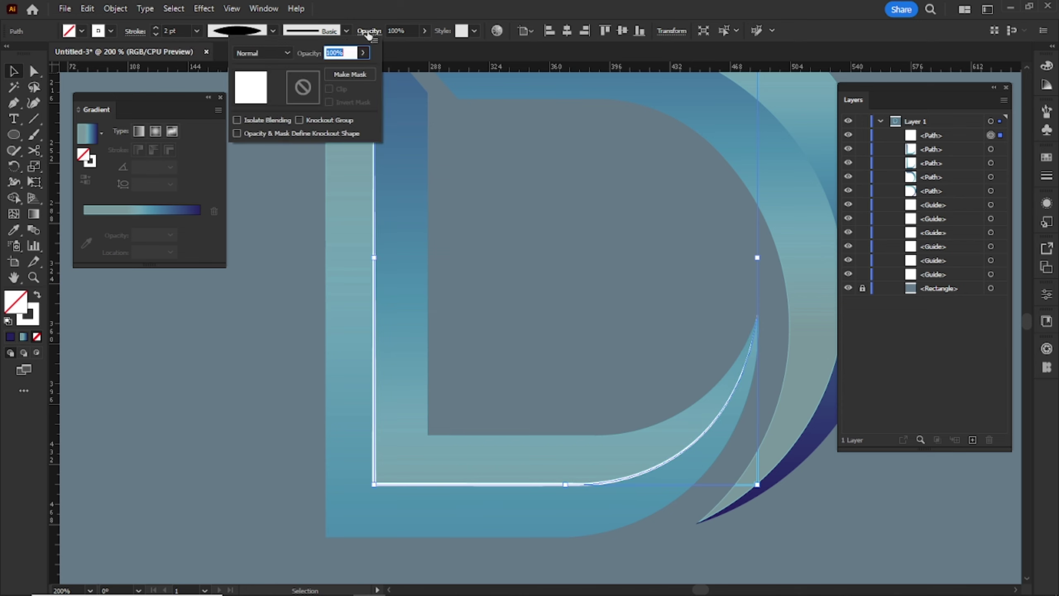
left_click(262, 53)
left_click(259, 180)
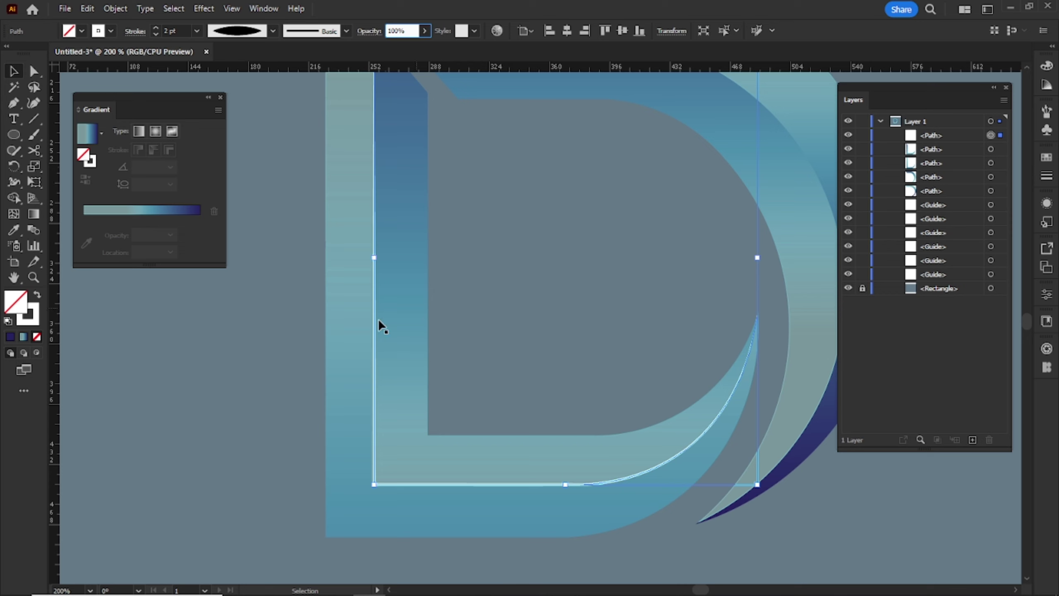
type("75")
key("Return")
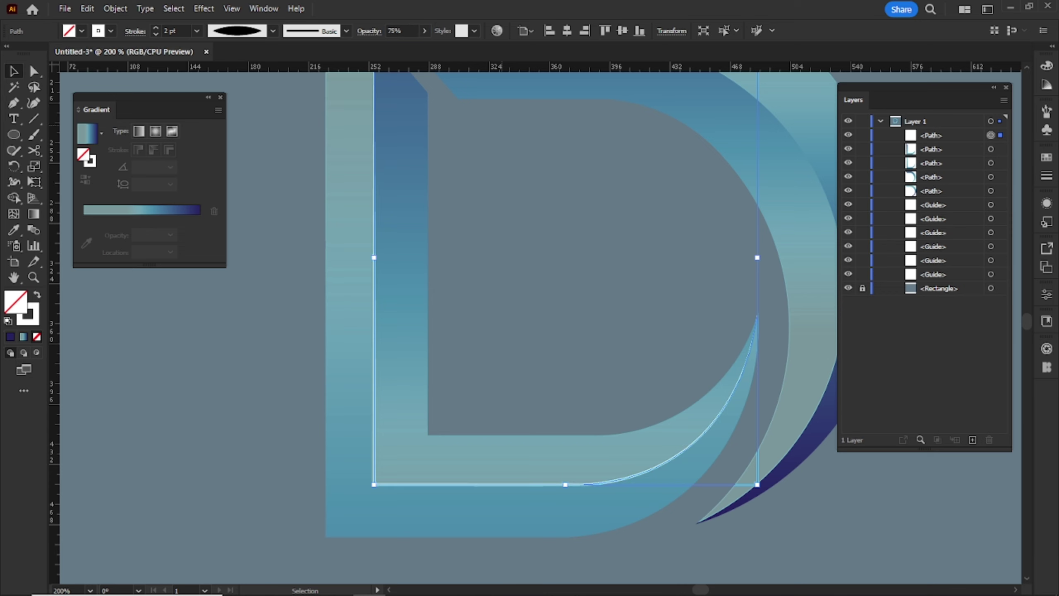
left_click(495, 209)
Step: Start a Pen path at the curved part's diagonal cut, following its dividing line straight across and around the upper curve
scroll(527, 258, "down", 1)
scroll(568, 240, "up", 2)
key("ctrl+plus")
key("ctrl+plus")
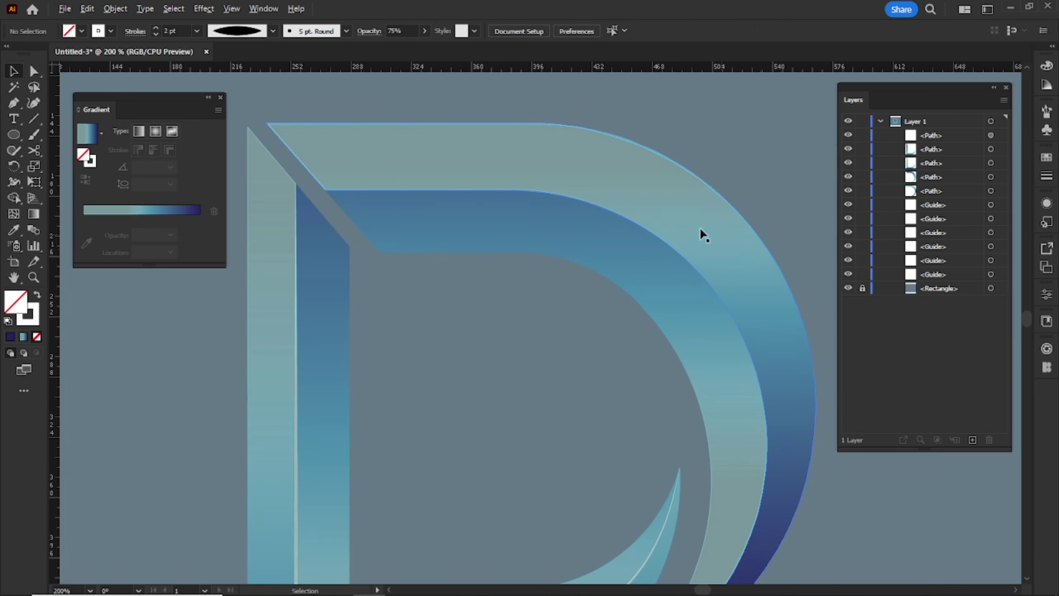
left_click(312, 213)
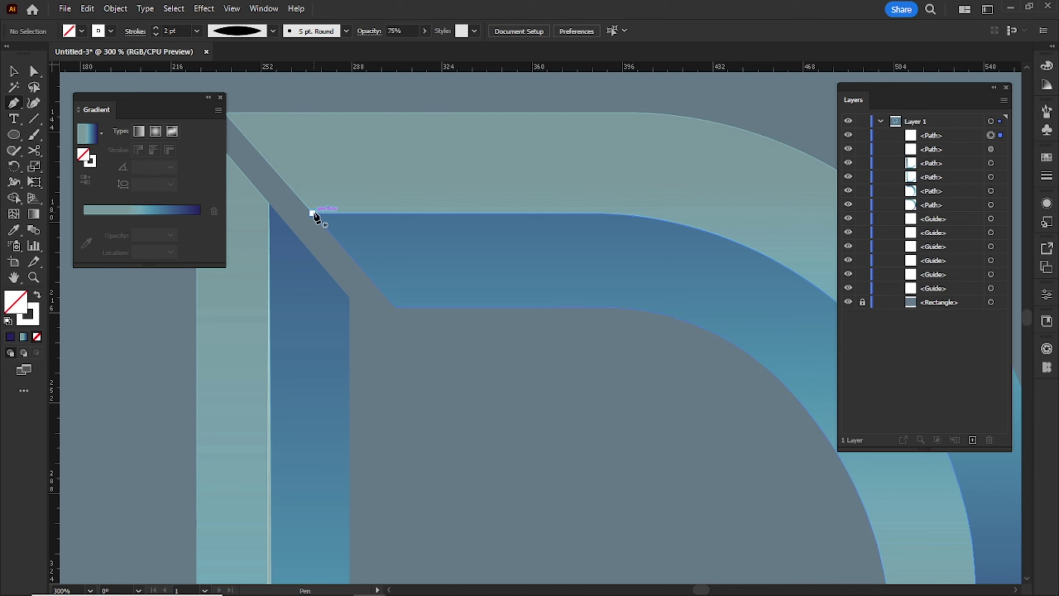
scroll(529, 246, "right", 3)
left_click(518, 213, "shift")
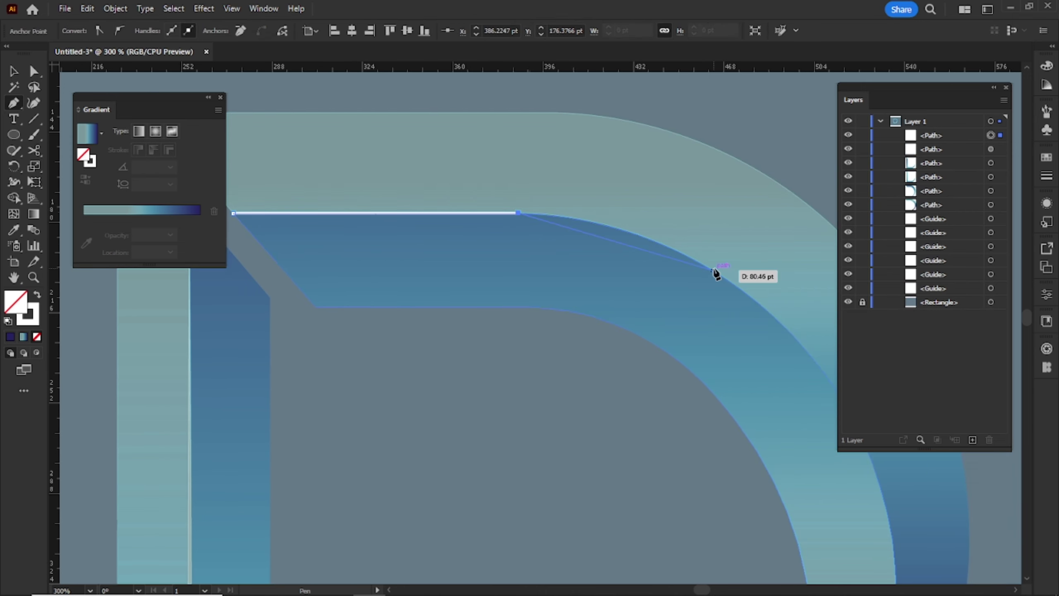
scroll(709, 295, "right", 6)
scroll(673, 308, "down", 3)
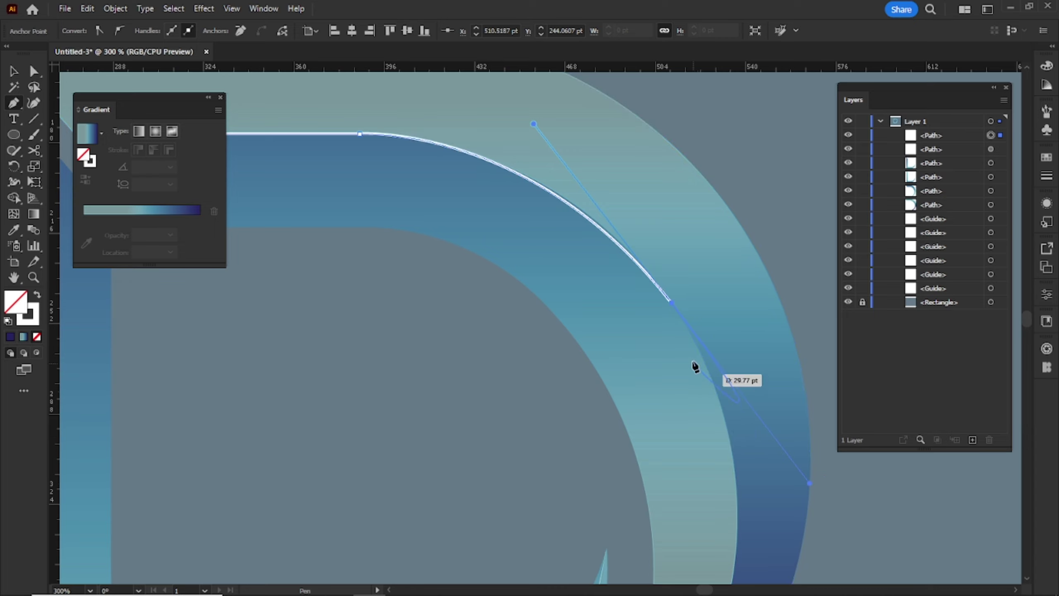
Step: Extend the curved part's Pen path with a curved segment down the dividing line to the lower pointed tip
scroll(694, 366, "down", 6)
scroll(671, 504, "down", 5)
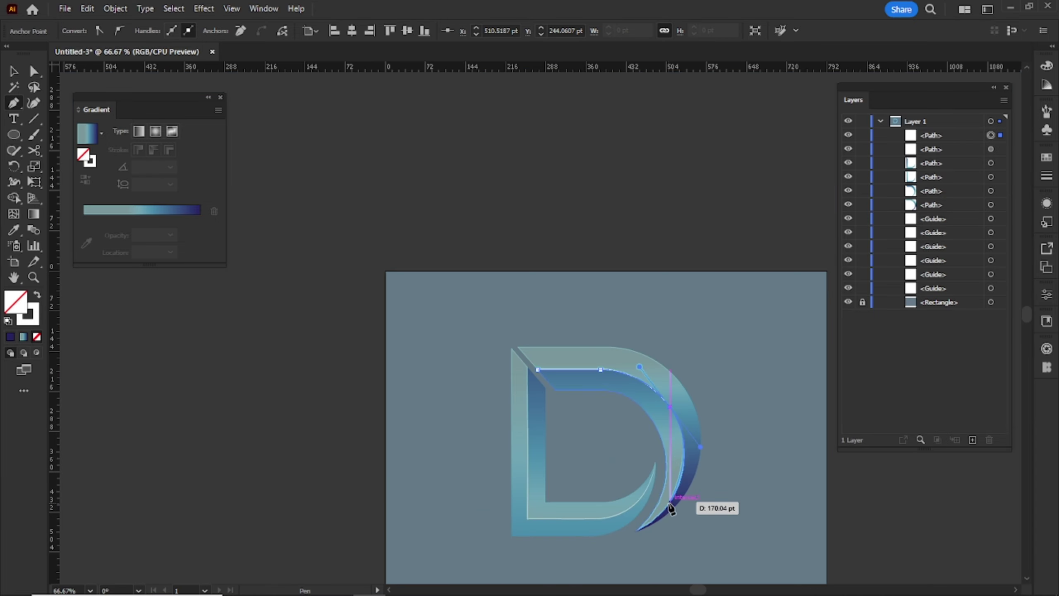
scroll(675, 504, "up", 5)
scroll(650, 521, "down", 1)
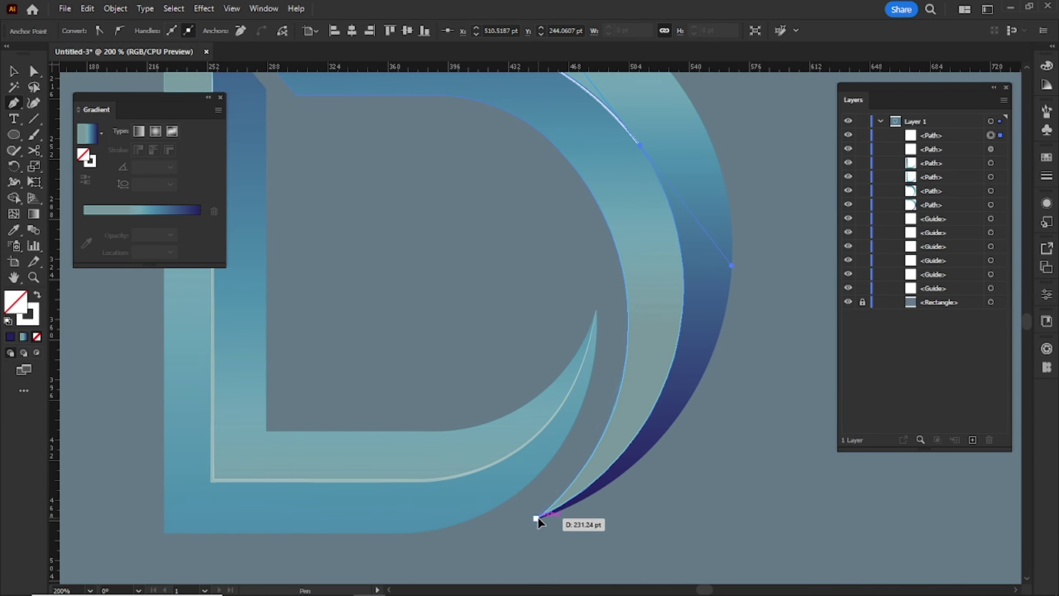
left_click_drag(537, 517, 402, 568)
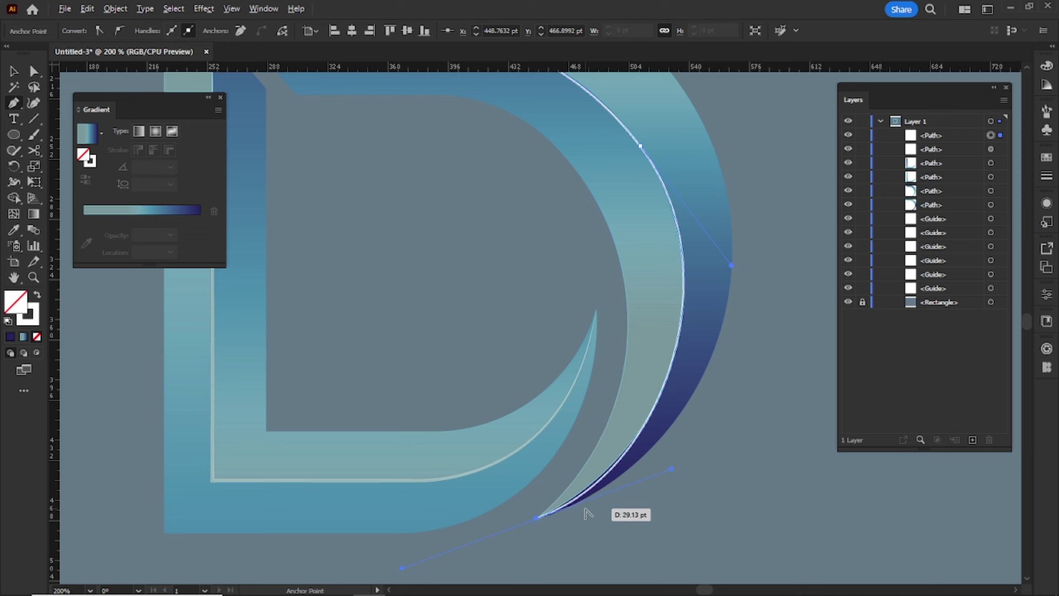
Step: Adjust the direction handles at the lower tip and right-hand curve so the path follows the curved part's dividing line
scroll(586, 509, "up", 3)
scroll(759, 425, "right", 2)
left_click_drag(758, 390, 728, 387)
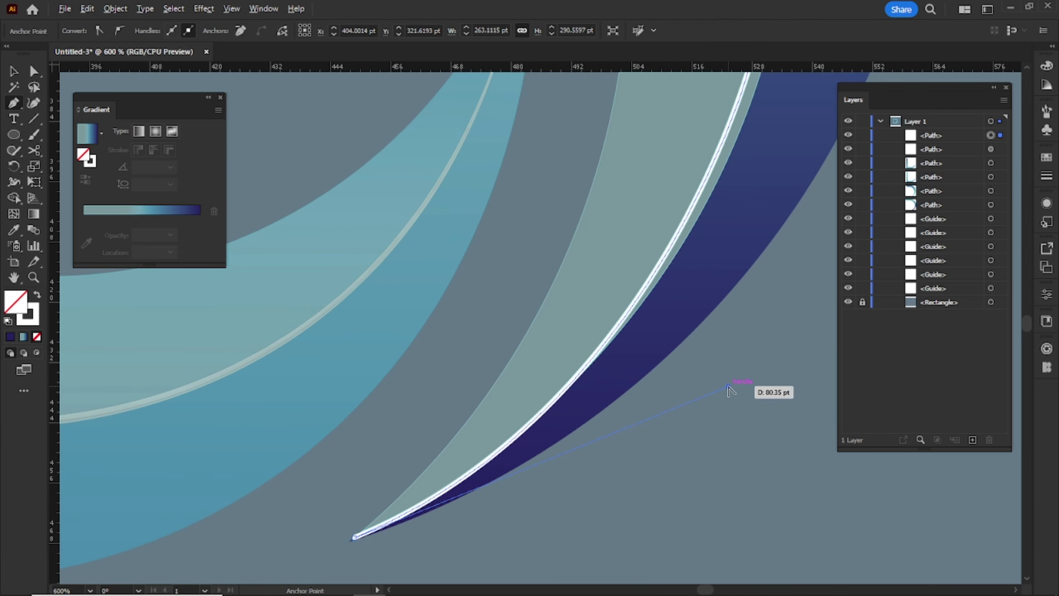
scroll(728, 387, "down", 3)
scroll(798, 261, "up", 3)
scroll(797, 120, "up", 2)
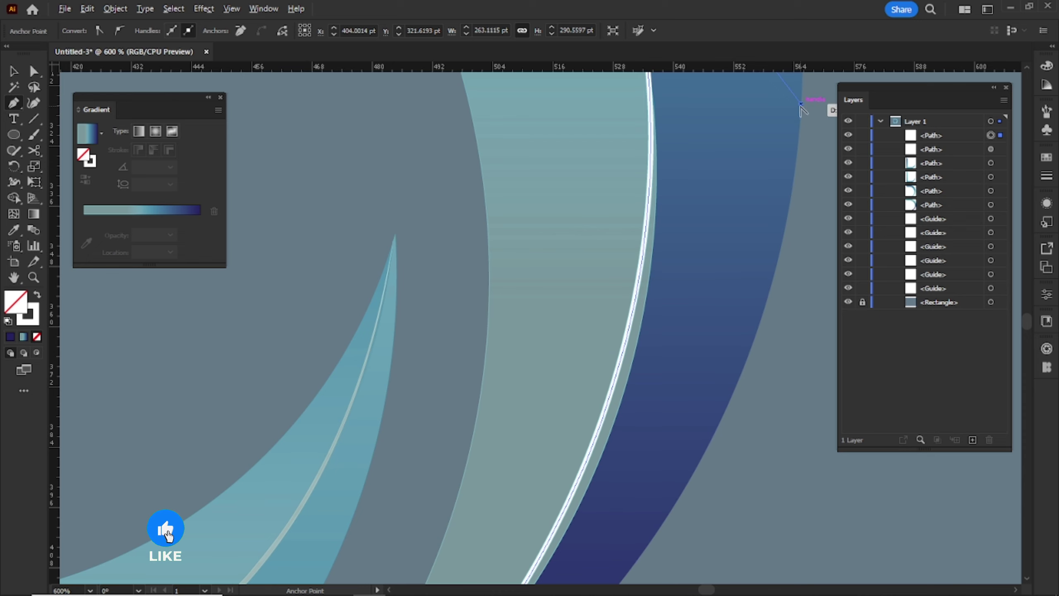
left_click_drag(800, 105, 815, 163)
key("ctrl+0")
scroll(697, 381, "up", 1)
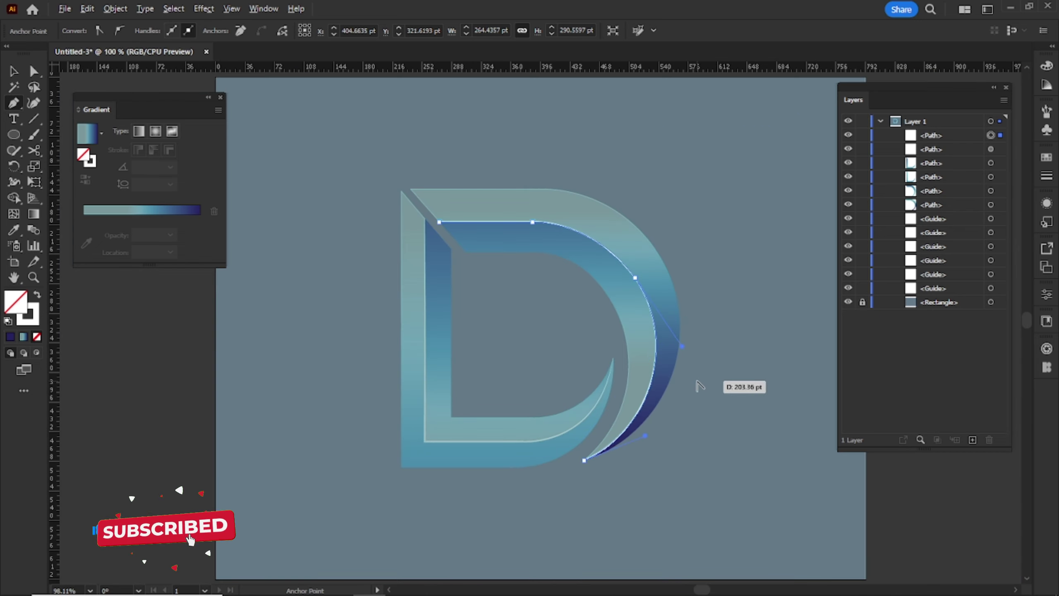
scroll(697, 381, "up", 1)
key("v")
left_click(697, 380)
Step: Change the blending mode of the curved part's white highlight line and set its opacity to 75%
left_click(628, 277)
left_click(369, 31)
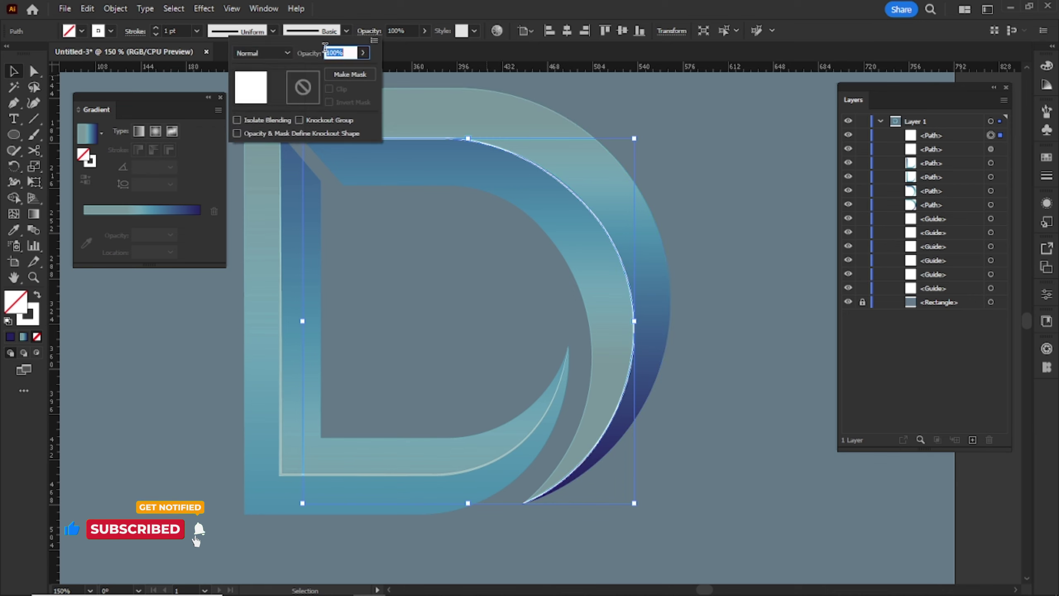
left_click(275, 53)
left_click(249, 180)
left_click_drag(407, 31, 382, 30)
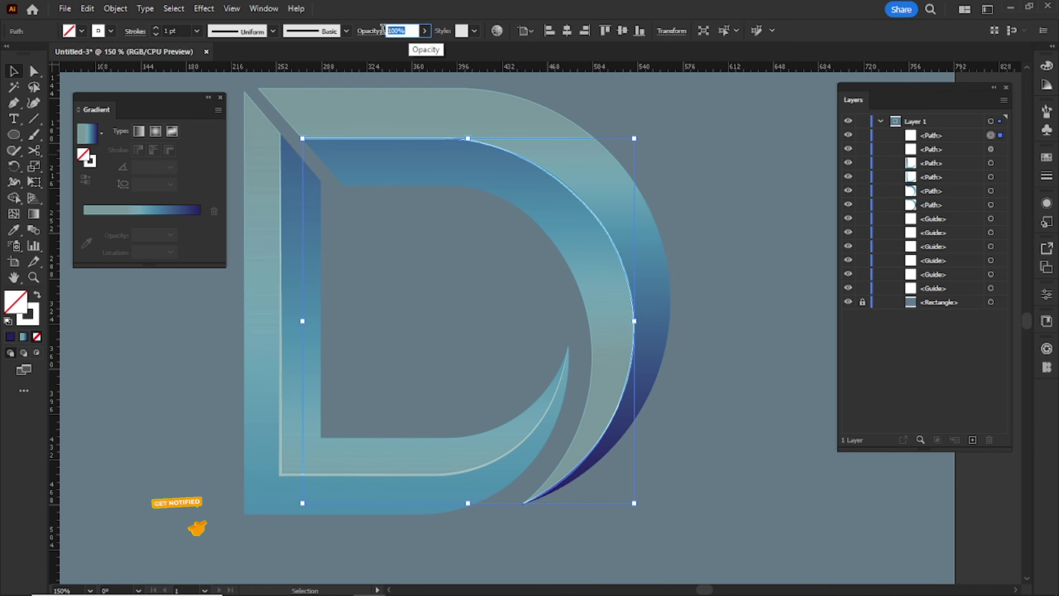
type("75")
Step: Apply the elliptical width profile that tapers at both ends to the curved part's highlight line and deselect it
left_click(221, 34)
left_click(219, 78)
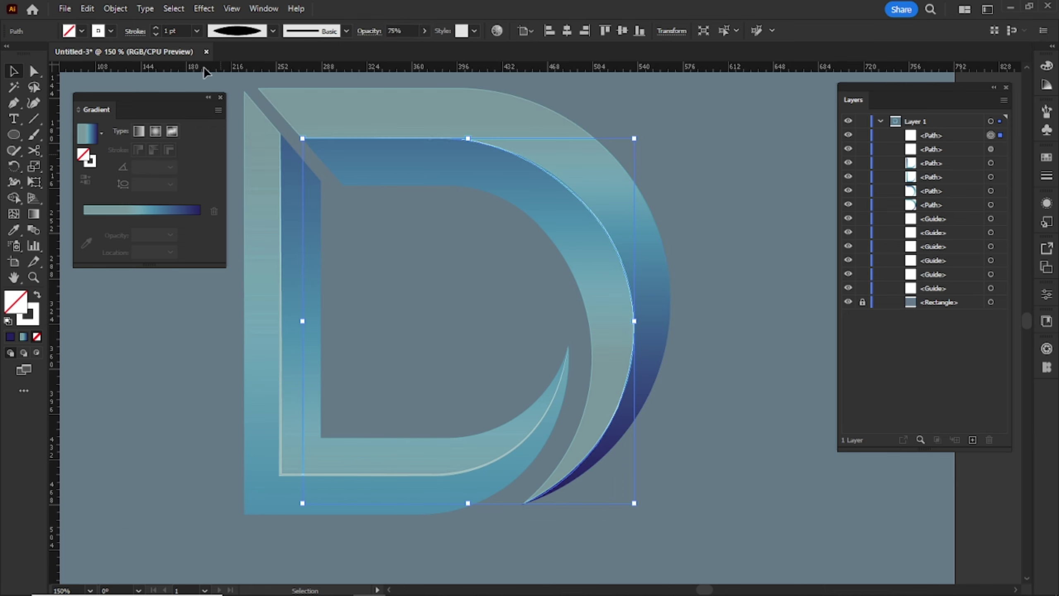
left_click(743, 213)
left_click(597, 220)
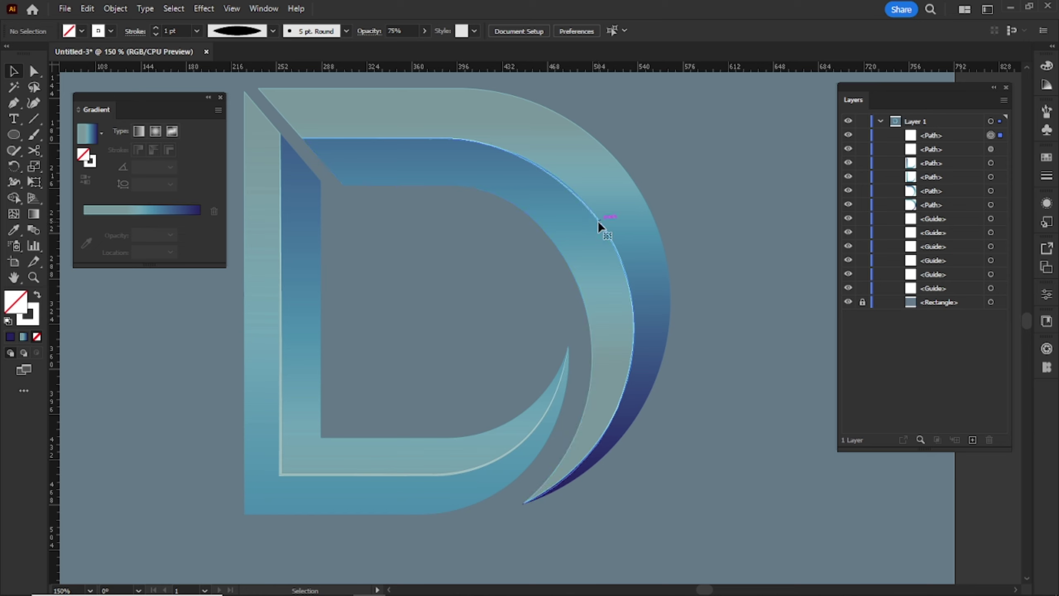
left_click(703, 273)
Step: Select both parts of the letter D with their highlight lines and group them
key("Tab")
key("ctrl+1")
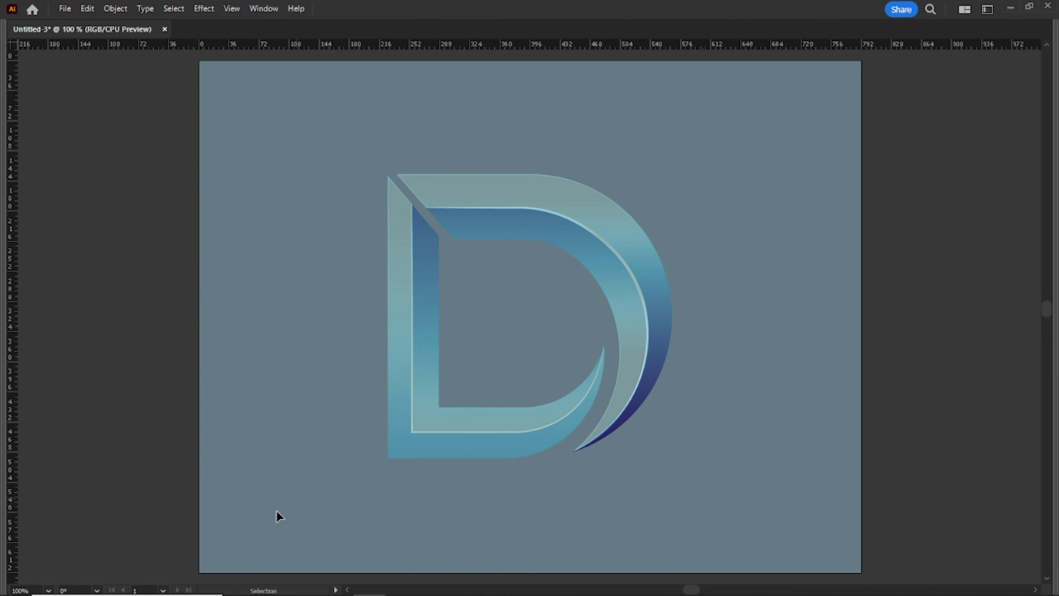
right_click(492, 237)
left_click(525, 402)
Step: Start a Drop Shadow effect on the grouped letter with preview on, comparing Normal mode and settling on Multiply
left_click(204, 9)
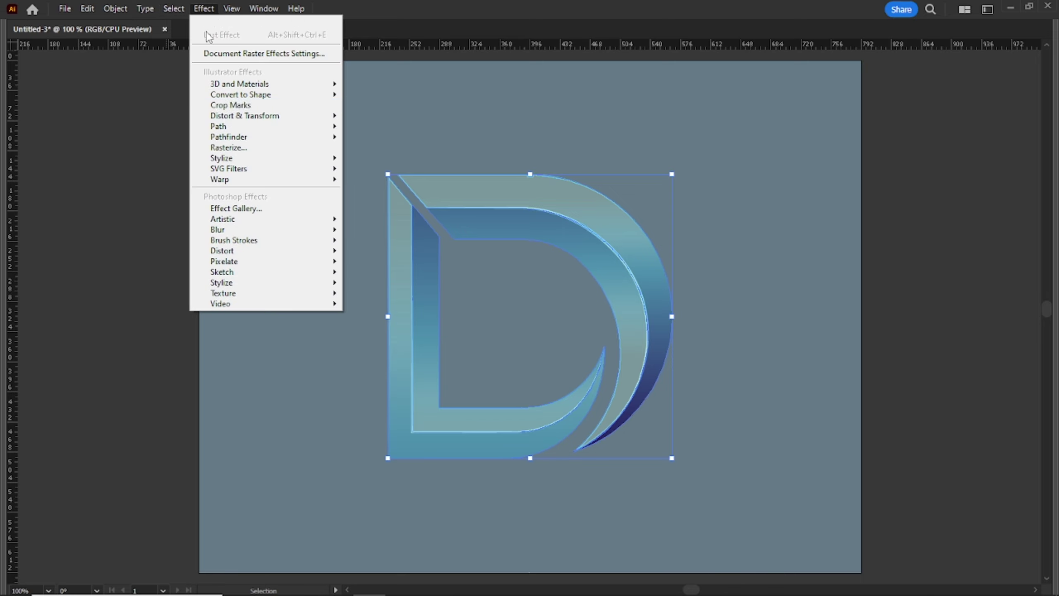
mouse_move(292, 157)
left_click(367, 160)
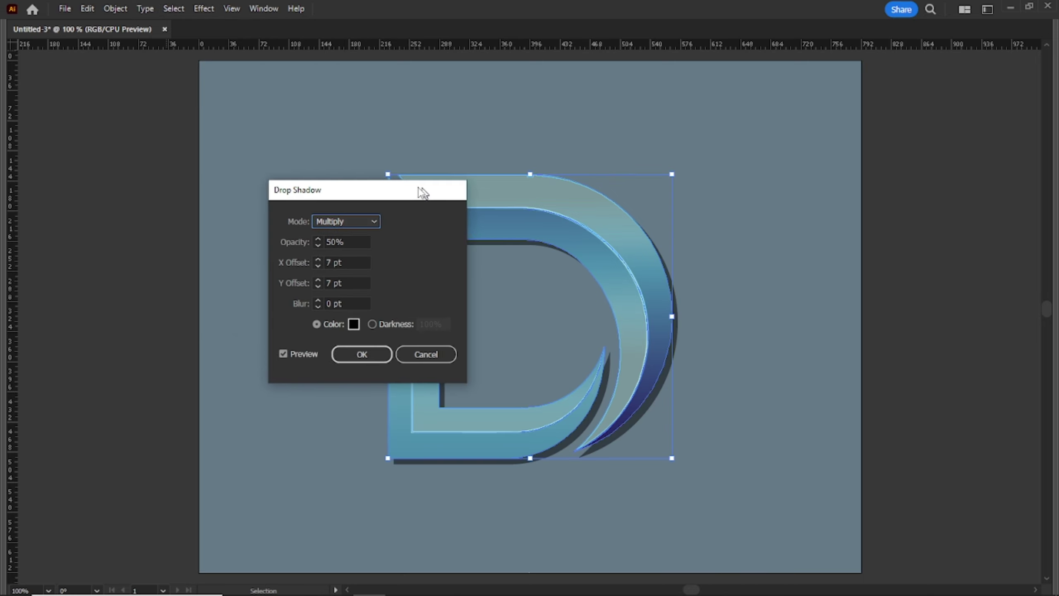
left_click_drag(422, 192, 341, 125)
left_click(281, 155)
left_click(256, 170)
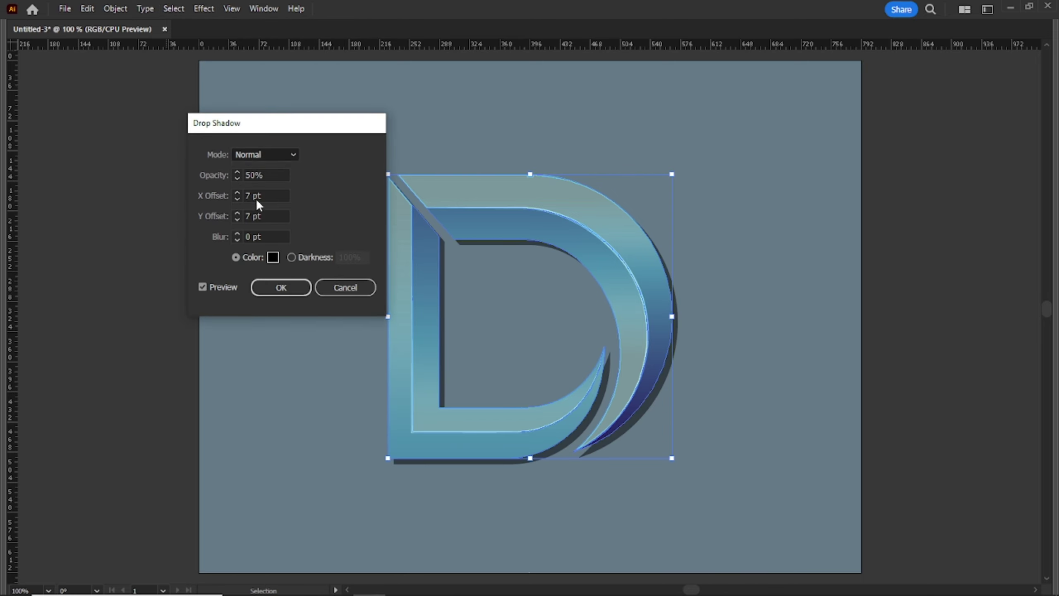
left_click(262, 154)
left_click(253, 187)
Step: Try a smaller Y offset for the shadow and apply it at 50% opacity with 7 pt X and Y offsets and 0 pt blur
key("Tab")
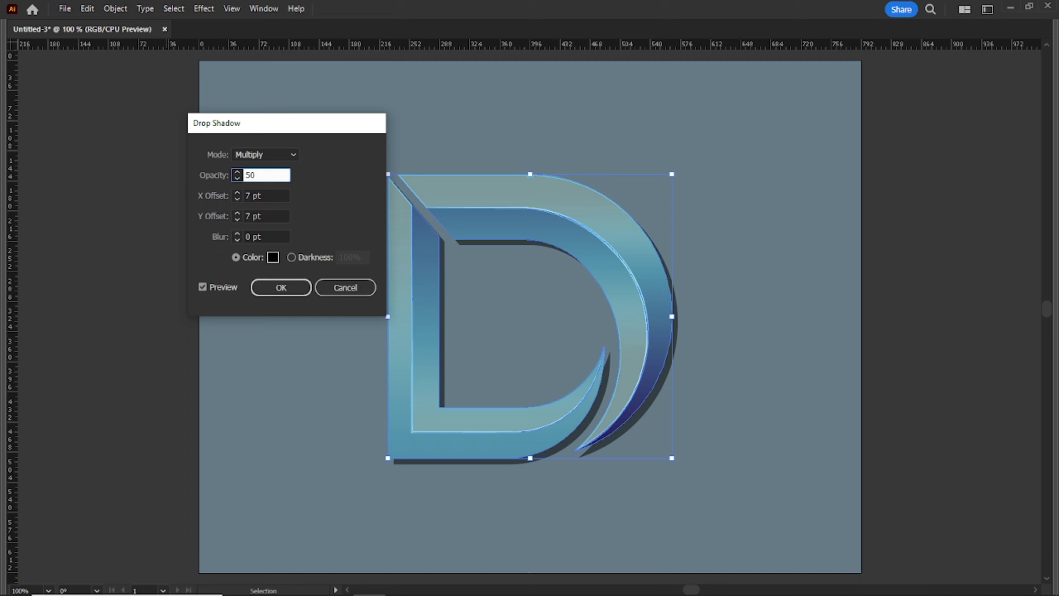
key("Tab")
key("Tab")
left_click_drag(268, 217, 221, 216)
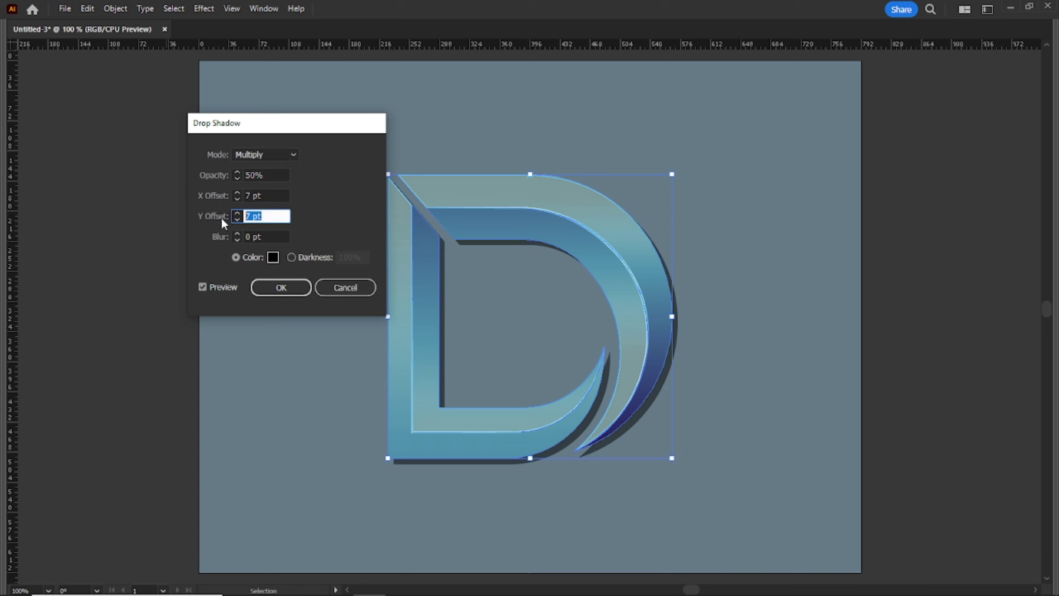
key("Down")
key("Down")
key("Down")
key("Down")
key("Down")
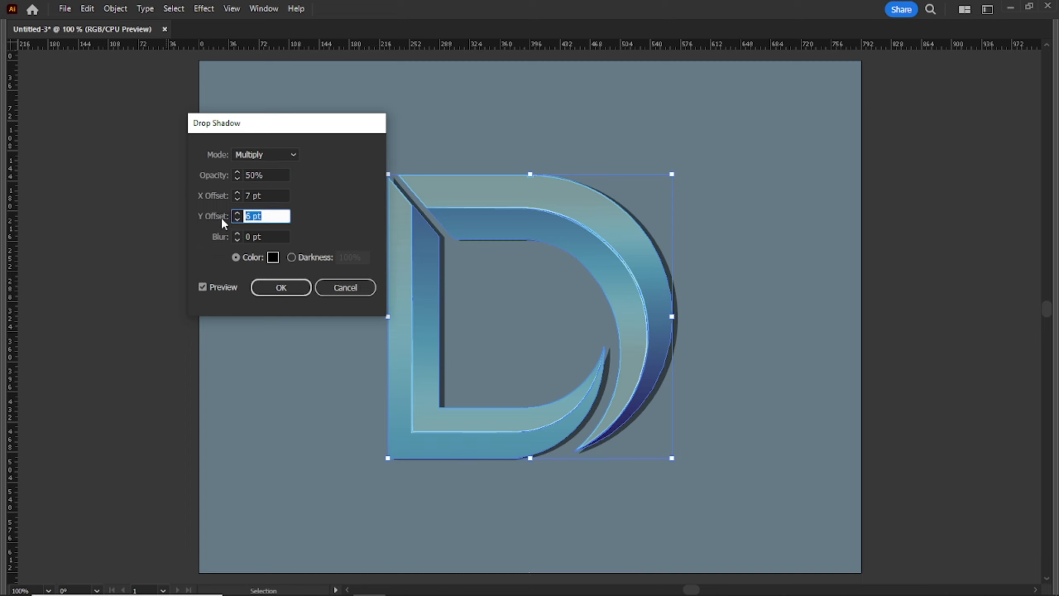
left_click(281, 287)
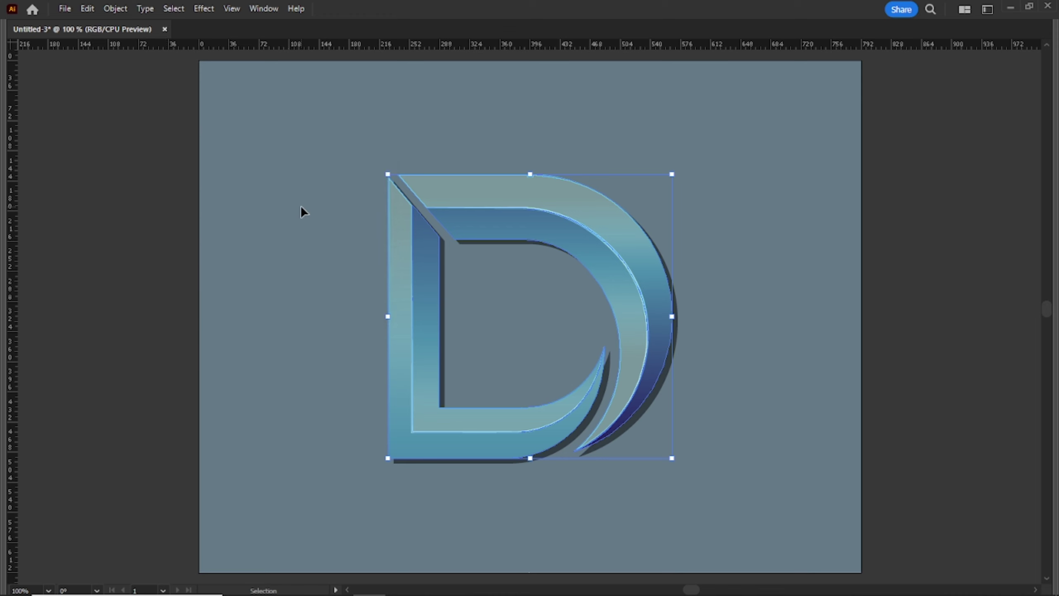
Step: Deselect the letter and examine its drop shadow and highlight lines up close at 150%
left_click(260, 157)
left_click(392, 238)
left_click(772, 436)
key("Tab")
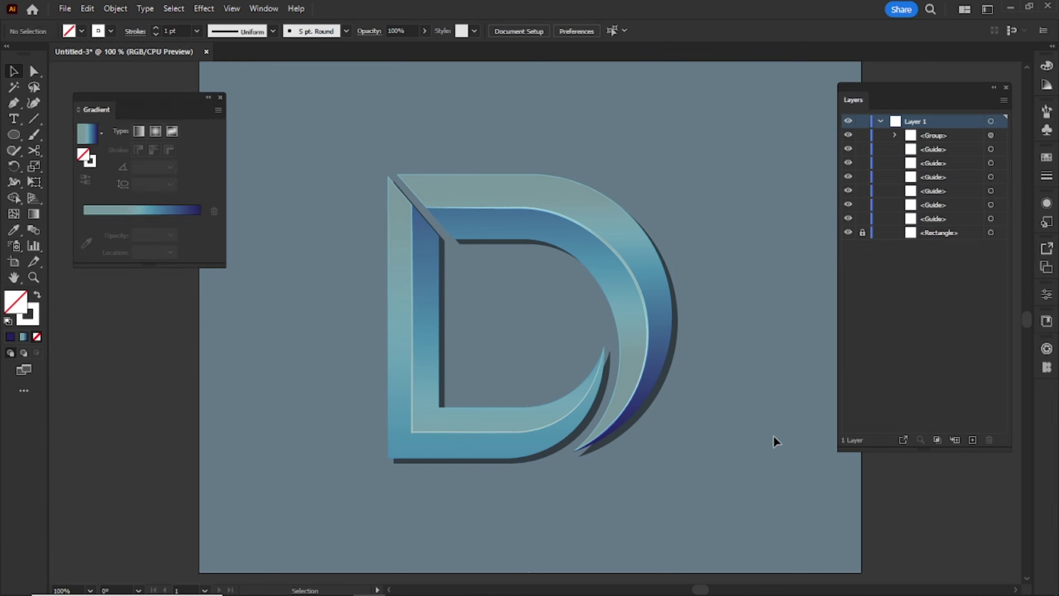
key("Tab")
key("a")
key("ctrl+equal")
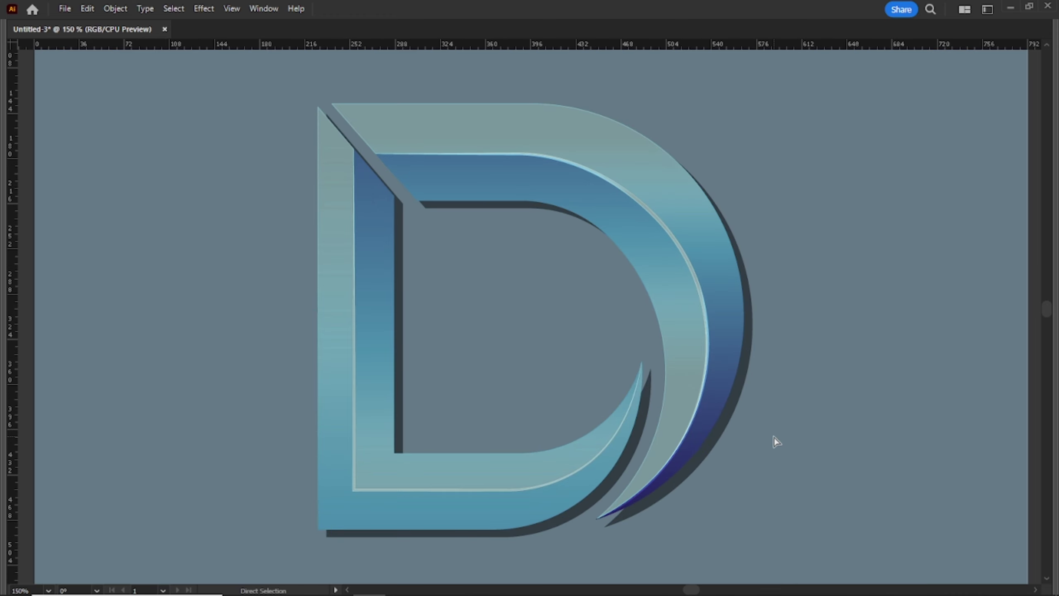